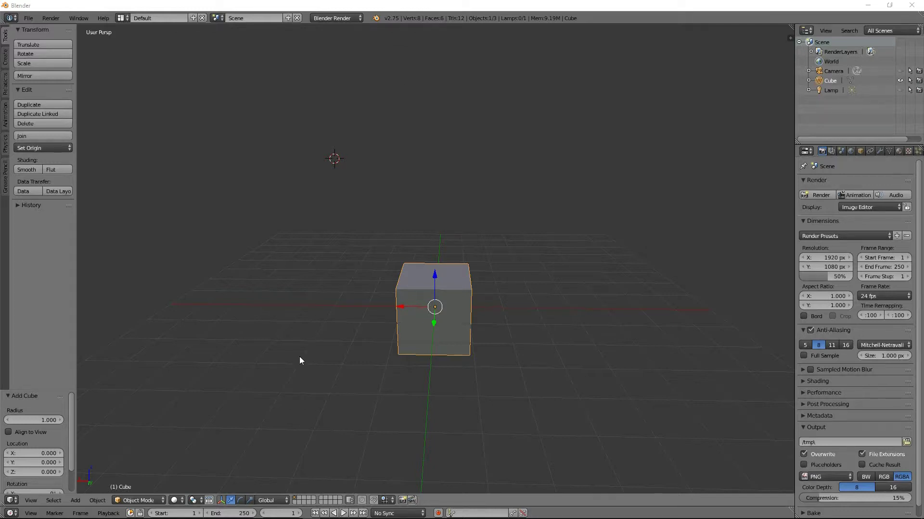
middle_drag(356, 410, 490, 362)
scroll(490, 362, up, 4)
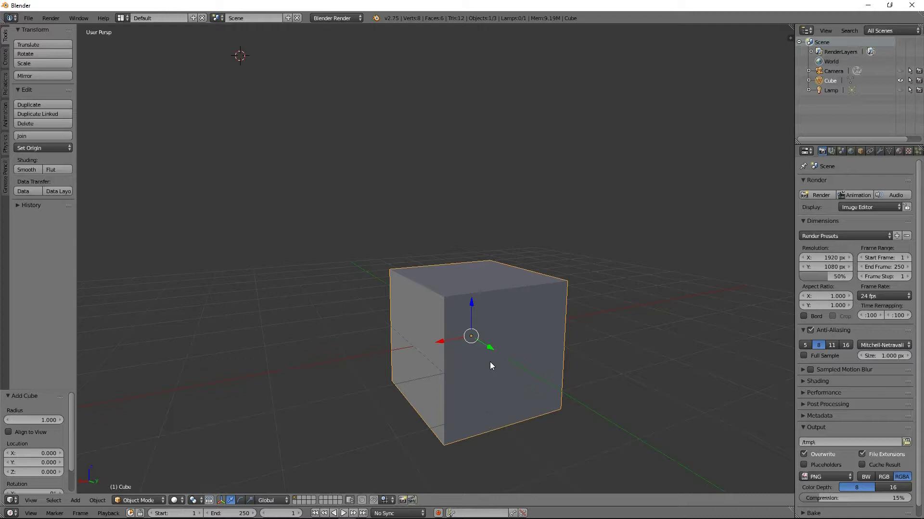
middle_drag(490, 362, 473, 381)
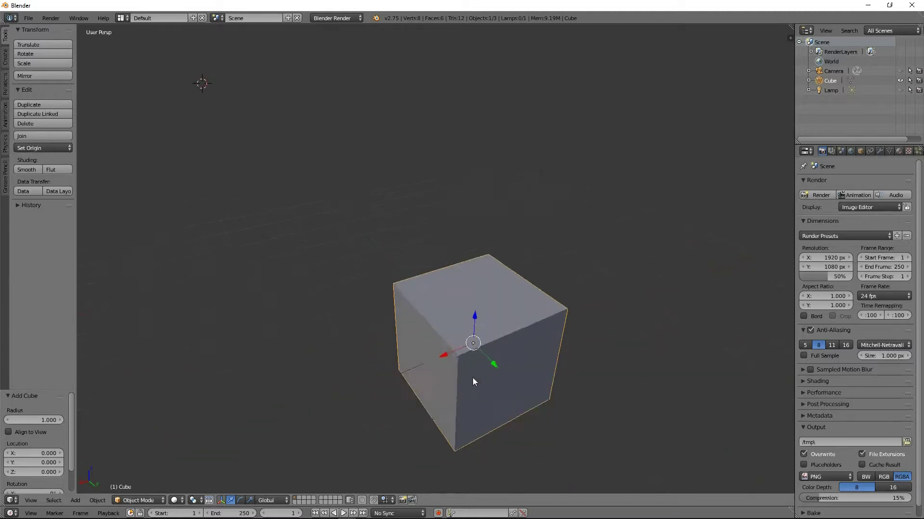
scroll(481, 337, down, 5)
middle_drag(495, 346, 457, 300)
scroll(474, 340, up, 6)
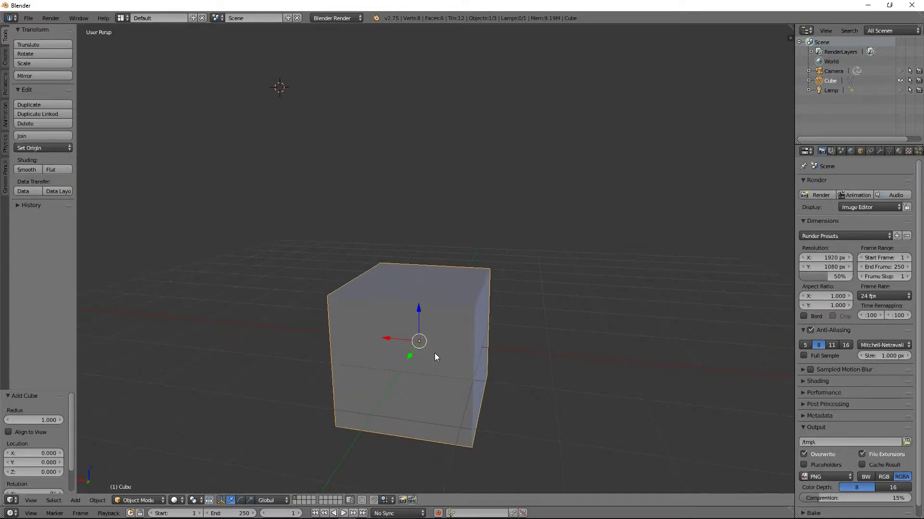
middle_drag(437, 342, 521, 430)
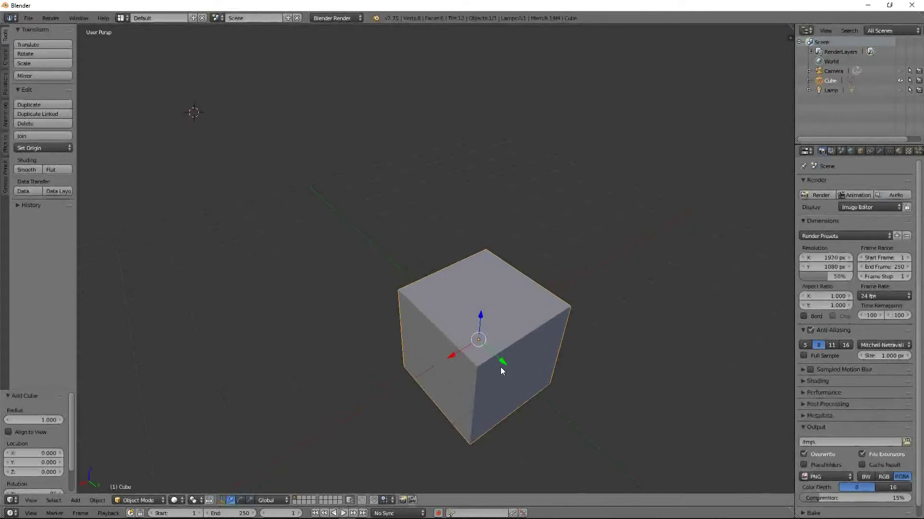
middle_drag(500, 368, 441, 435)
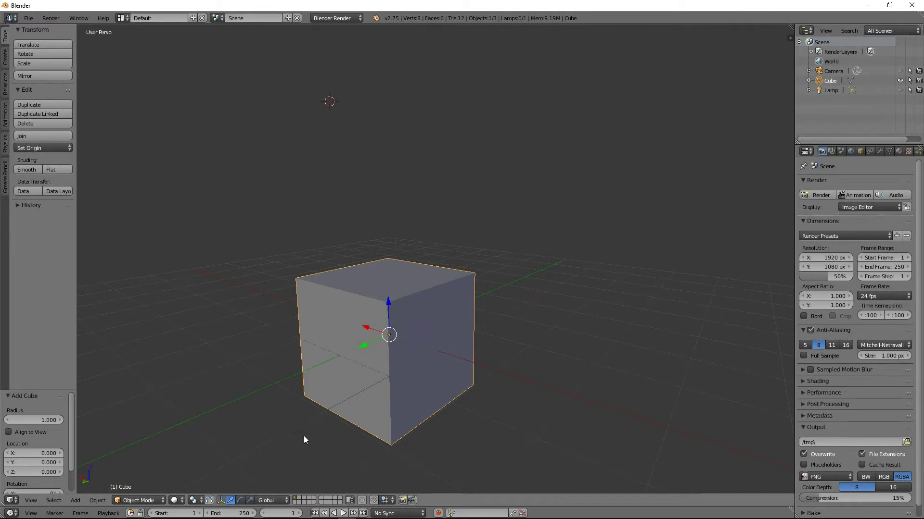
key(shift+a)
mouse_move(319, 350)
middle_drag(402, 348, 495, 368)
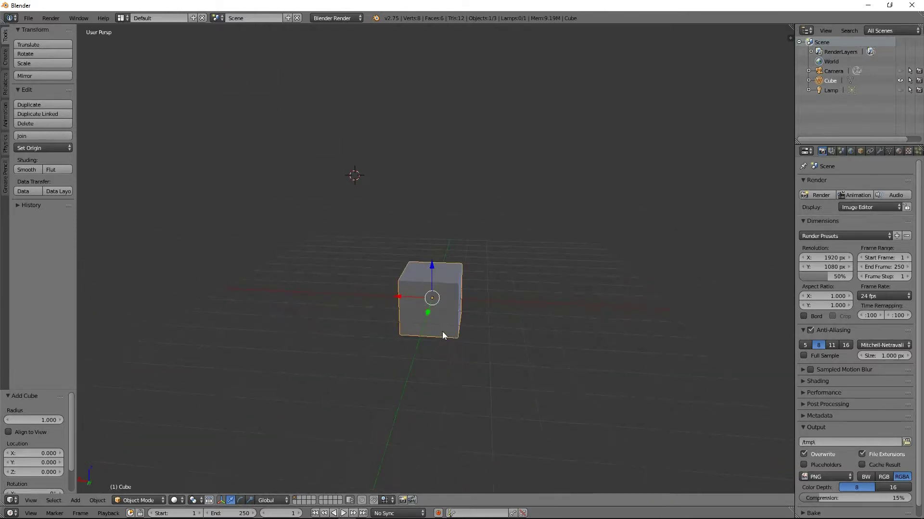
scroll(443, 331, up, 4)
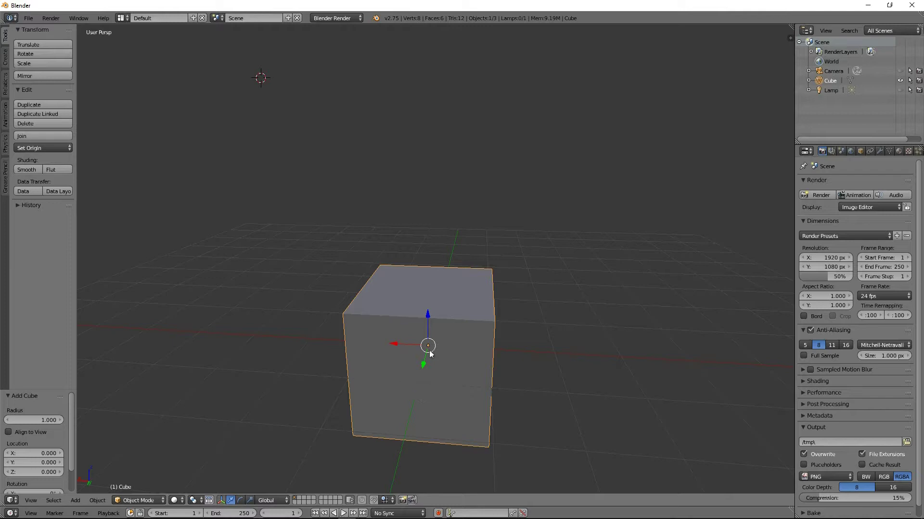
Snap the 3D cursor to the center of the scene.
key(shift+s)
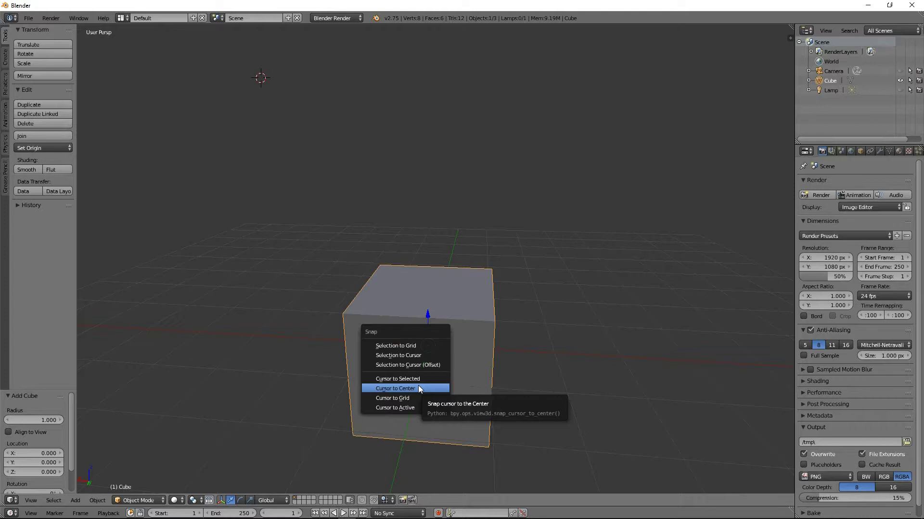
click(417, 385)
middle_drag(351, 371, 500, 292)
scroll(319, 404, down, 3)
scroll(413, 327, up, 2)
middle_drag(413, 327, 389, 342)
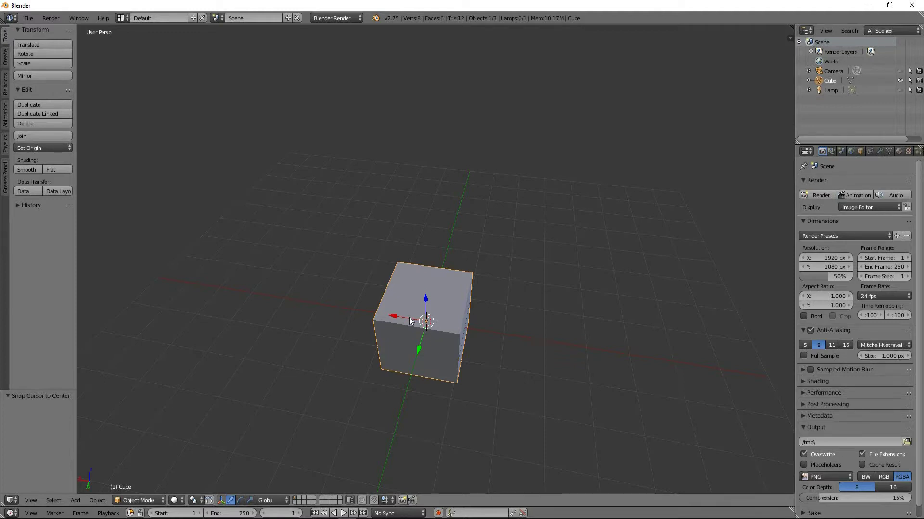
Enter Edit Mode on the cube and select the four corner vertices of its top face.
key(Tab)
middle_drag(410, 322, 411, 287)
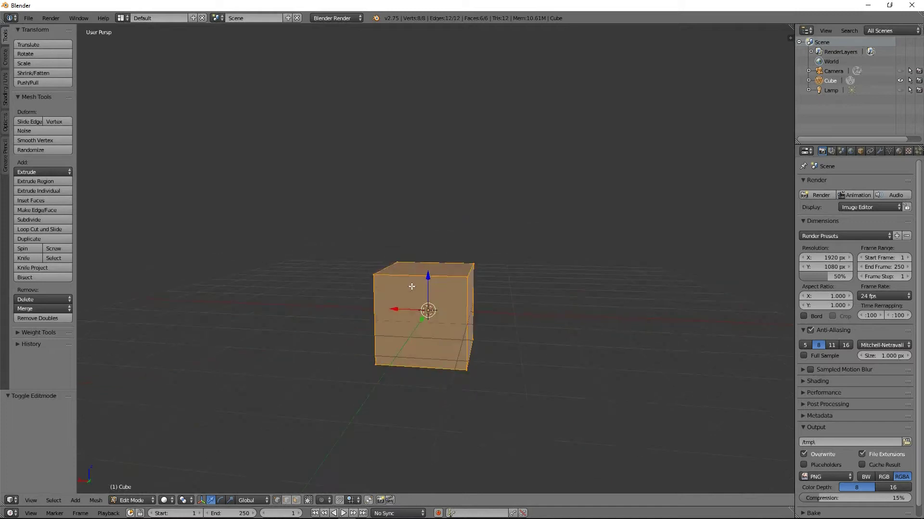
scroll(412, 287, up, 4)
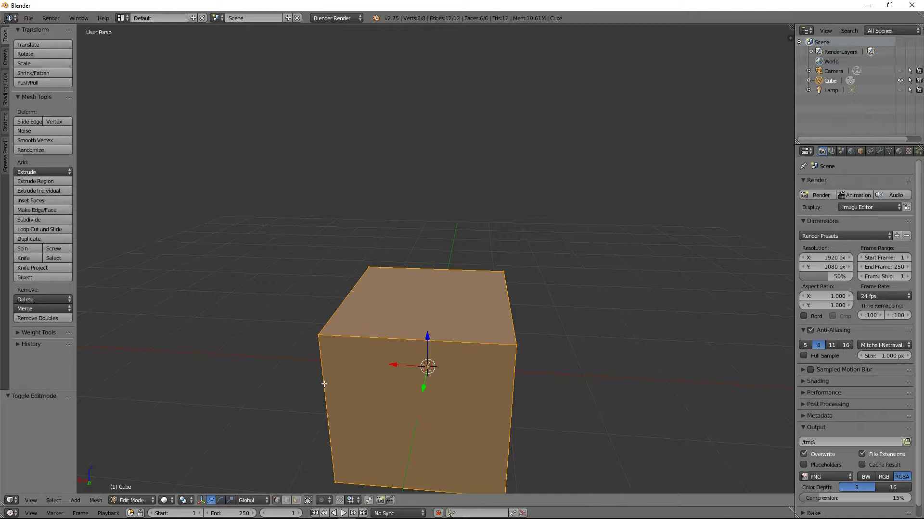
right_click(331, 342)
right_click(514, 344)
right_click(515, 284)
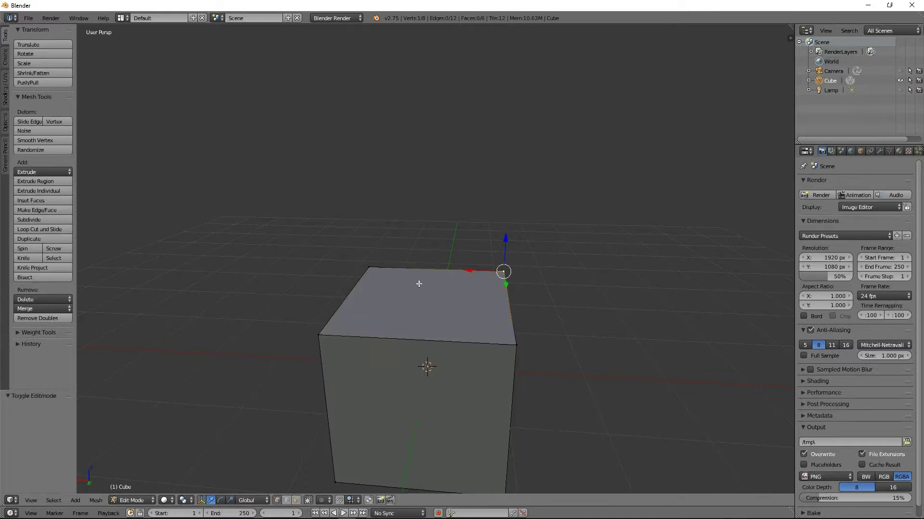
key(g)
click(369, 266)
shift+right_click(370, 267)
shift+right_click(328, 331)
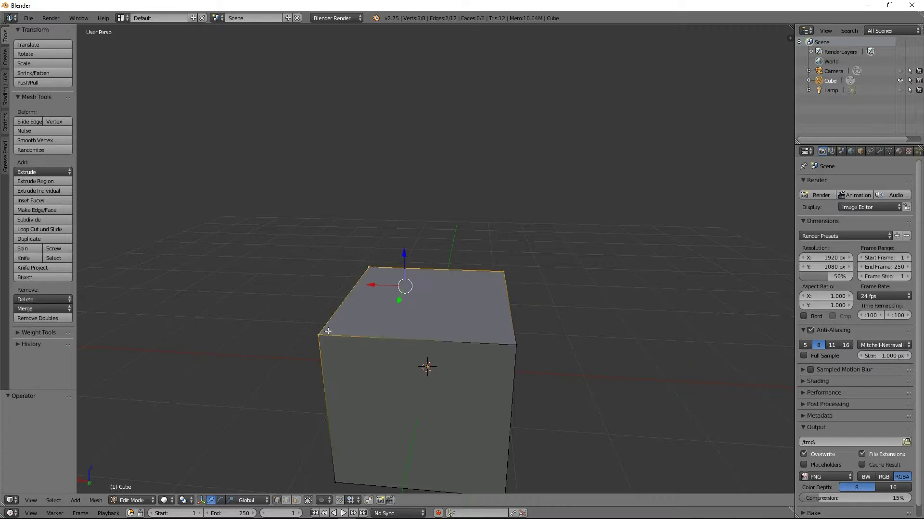
shift+right_click(508, 324)
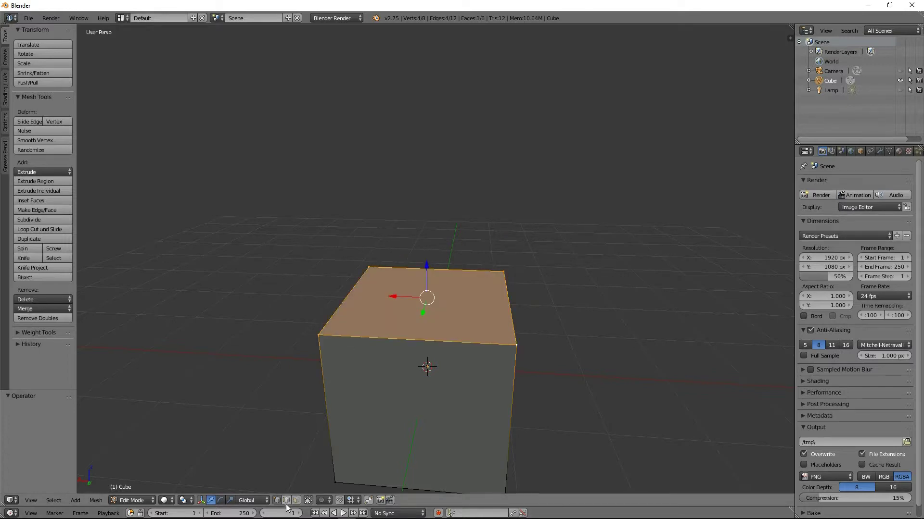
Switch to edge selection and select the four edges bordering the cube's top face.
right_click(331, 359)
right_click(357, 292)
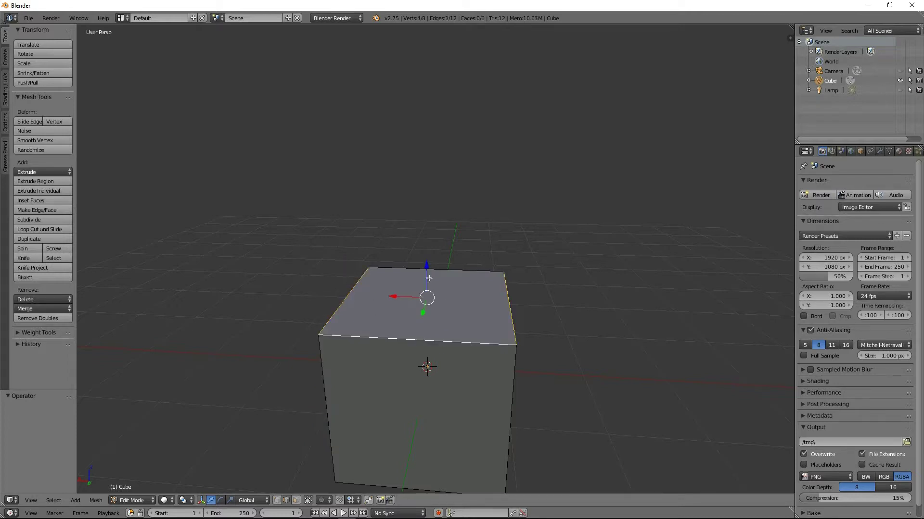
shift+right_click(429, 278)
middle_drag(429, 329, 448, 319)
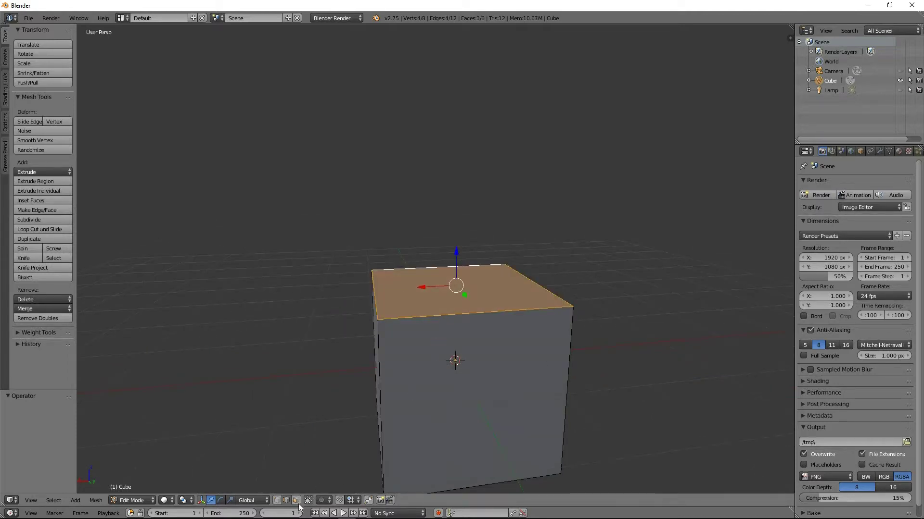
Try face selection on the cube's faces and vertex selection on a single top corner.
right_click(470, 440)
middle_drag(416, 415, 356, 385)
shift+right_click(456, 334)
click(277, 500)
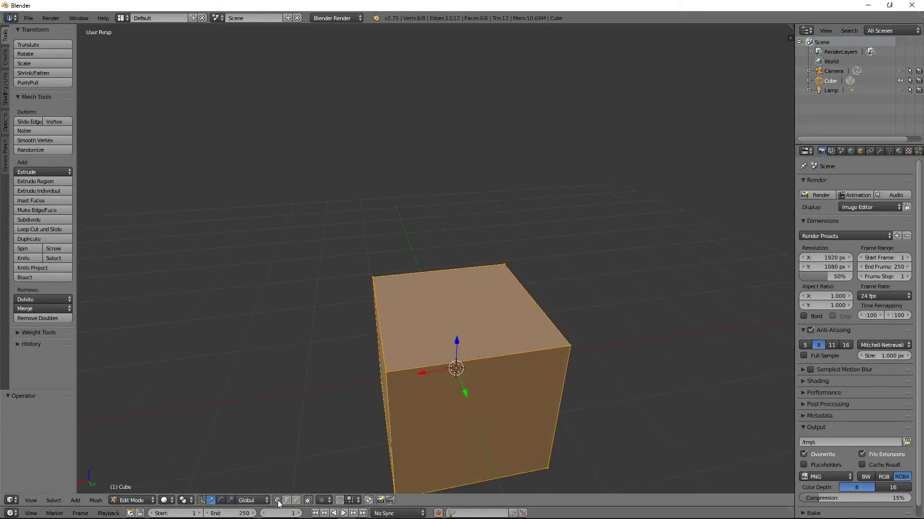
right_click(386, 371)
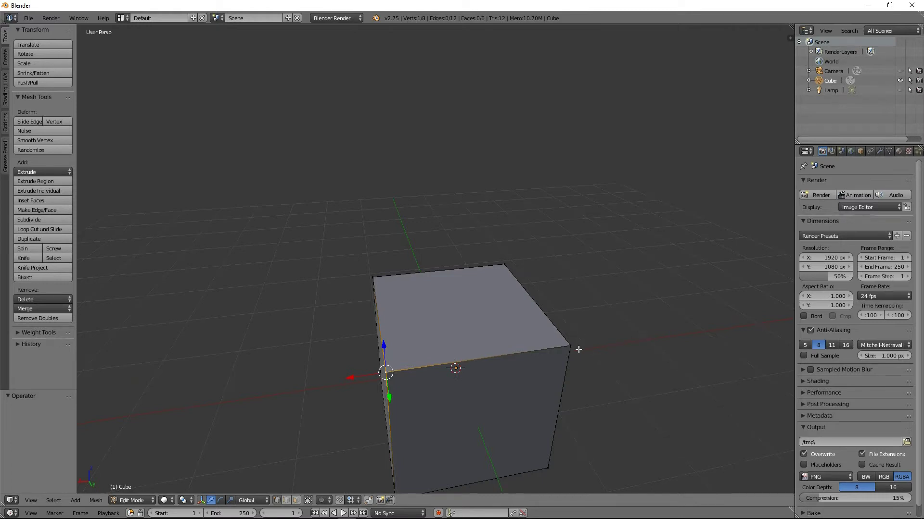
Switch to edge selection, select the entire cube and subdivide it with one cut.
click(287, 500)
key(a)
key(a)
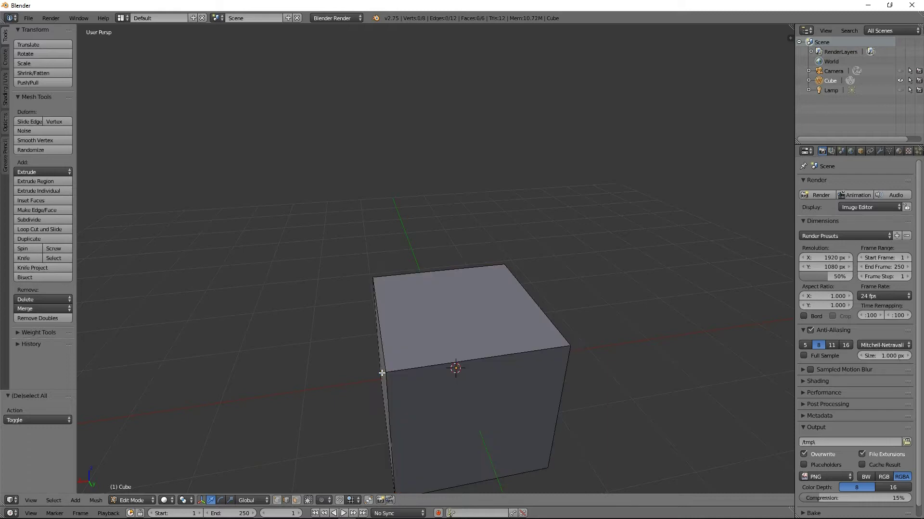
key(a)
mouse_move(382, 373)
middle_down()
mouse_move(350, 377)
mouse_move(364, 372)
middle_up()
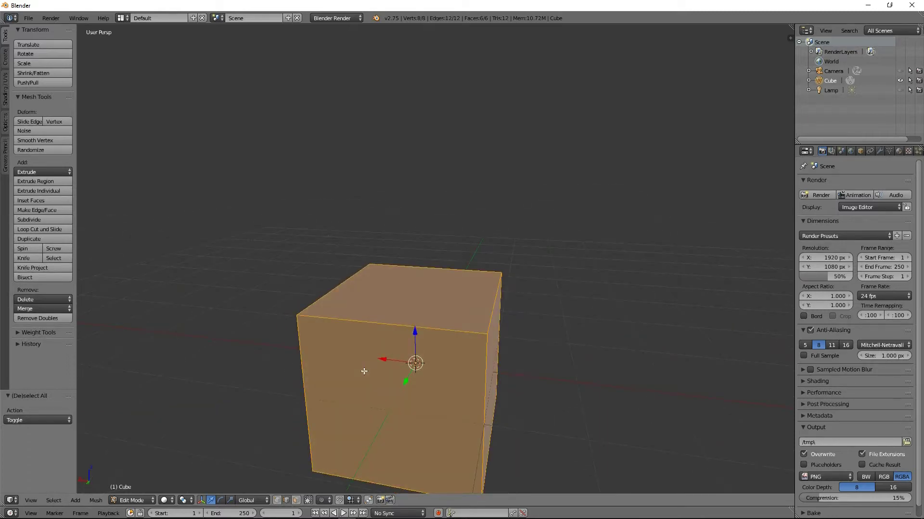
click(38, 222)
middle_drag(565, 347, 519, 352)
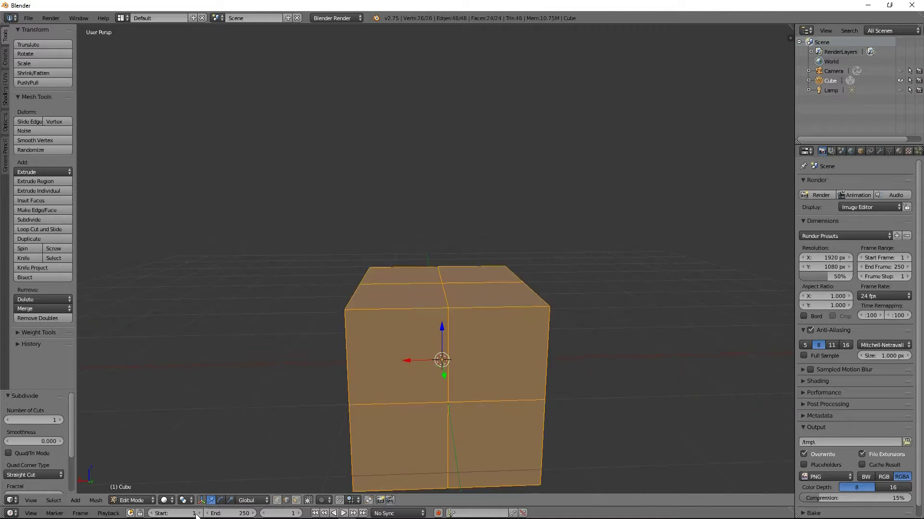
Select both halves of two adjacent vertical corner edges on the subdivided cube.
middle_drag(418, 438, 376, 371)
right_click(453, 358)
middle_drag(453, 358, 433, 330)
shift+right_click(484, 420)
shift+right_click(451, 337)
shift+right_click(448, 409)
Extend the selection with the outer top edges along three sides of the cube.
shift+right_click(461, 280)
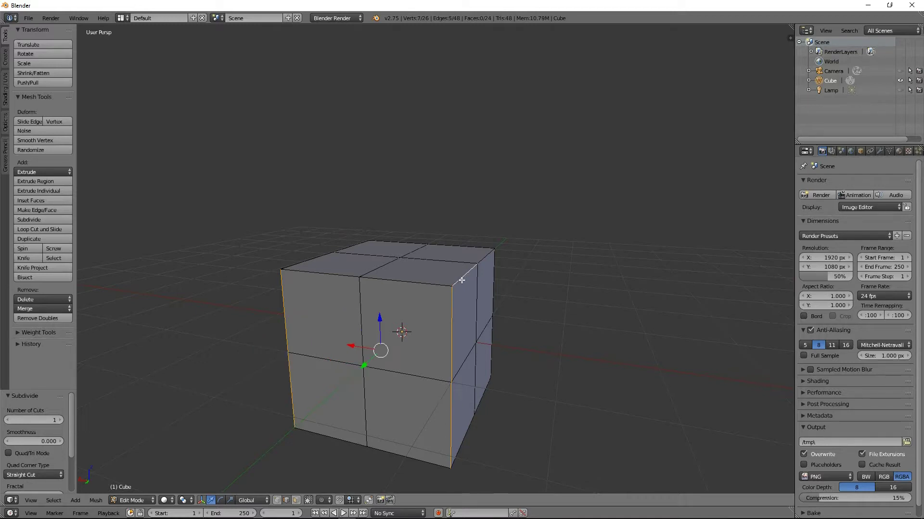
shift+right_click(484, 260)
shift+right_click(419, 283)
shift+right_click(315, 273)
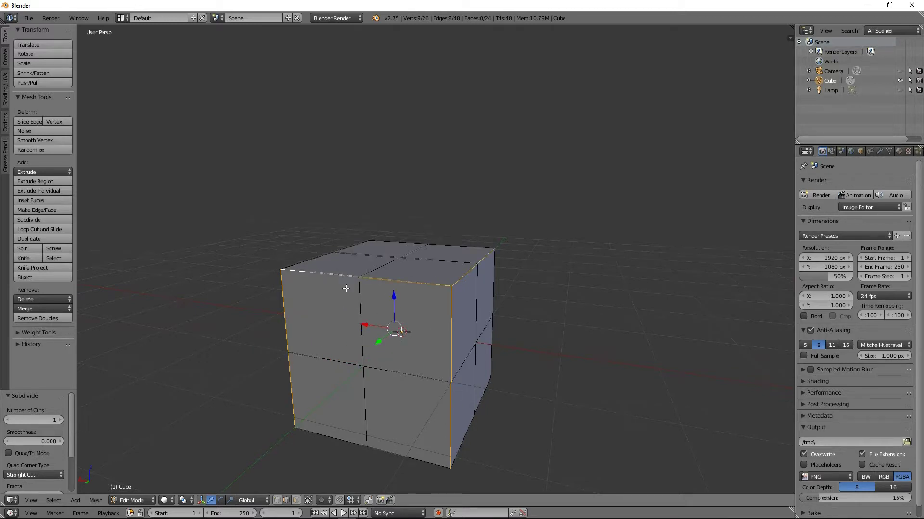
middle_drag(344, 288, 448, 336)
shift+right_click(432, 344)
shift+right_click(394, 302)
Add the outer bottom edges on two opposite sides of the cube to the selection.
middle_drag(433, 407, 462, 368)
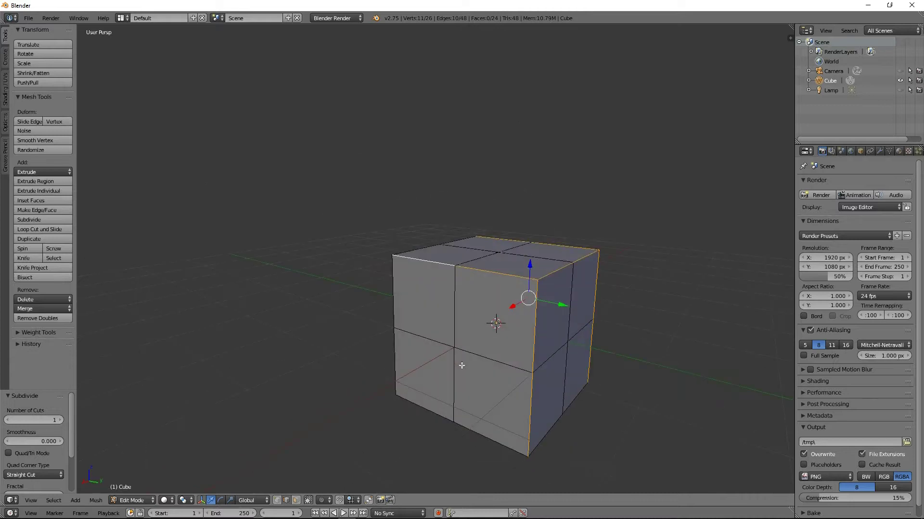
shift+right_click(501, 450)
shift+right_click(426, 401)
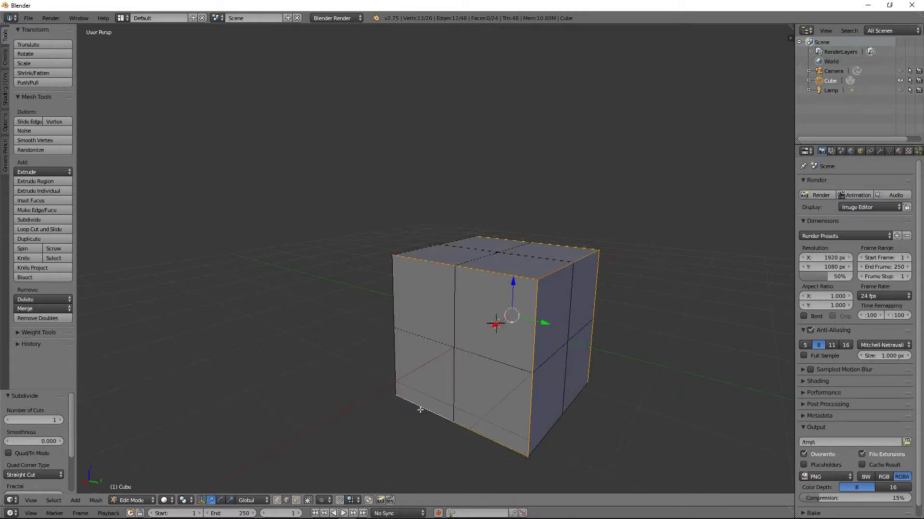
middle_drag(421, 409, 310, 410)
shift+right_click(362, 426)
shift+right_click(433, 408)
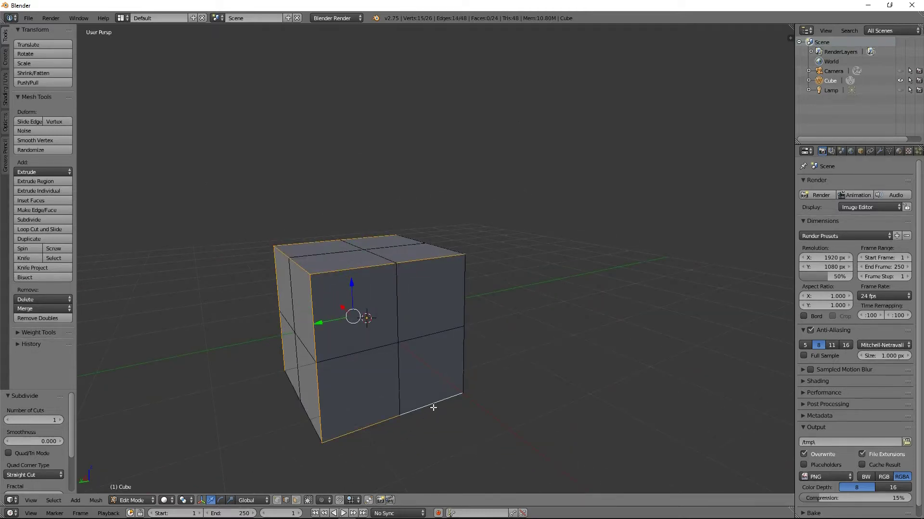
Mark the selected outer edges of the cube as seams.
middle_drag(378, 339, 503, 342)
middle_drag(544, 309, 461, 341)
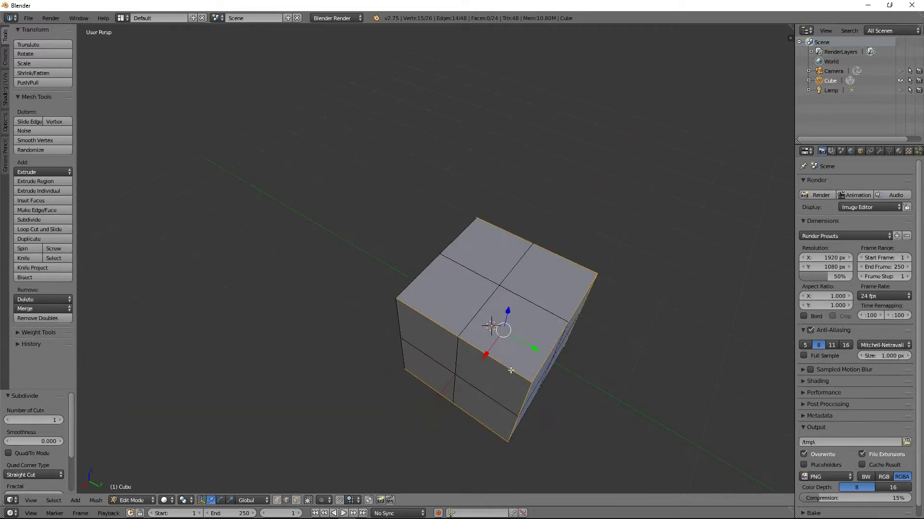
middle_drag(537, 396, 425, 343)
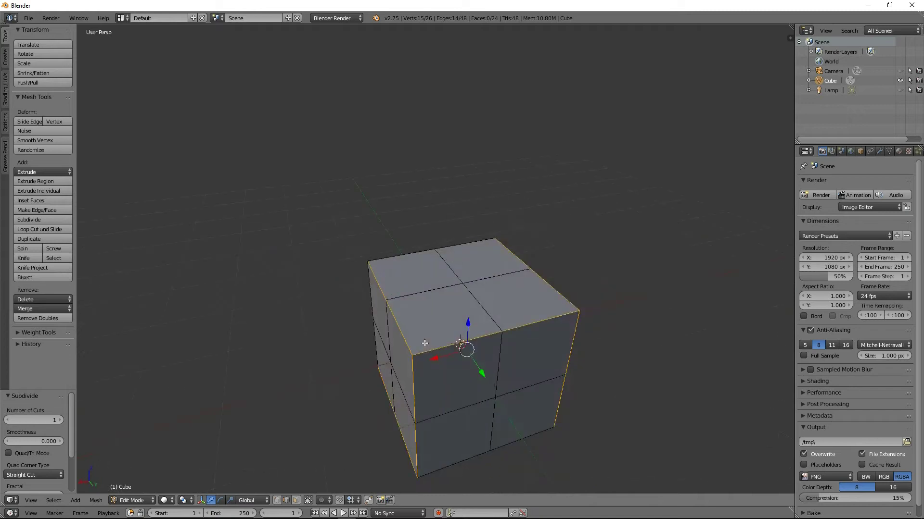
mouse_move(434, 383)
middle_down()
mouse_move(414, 385)
mouse_move(440, 384)
middle_up()
key(ctrl+e)
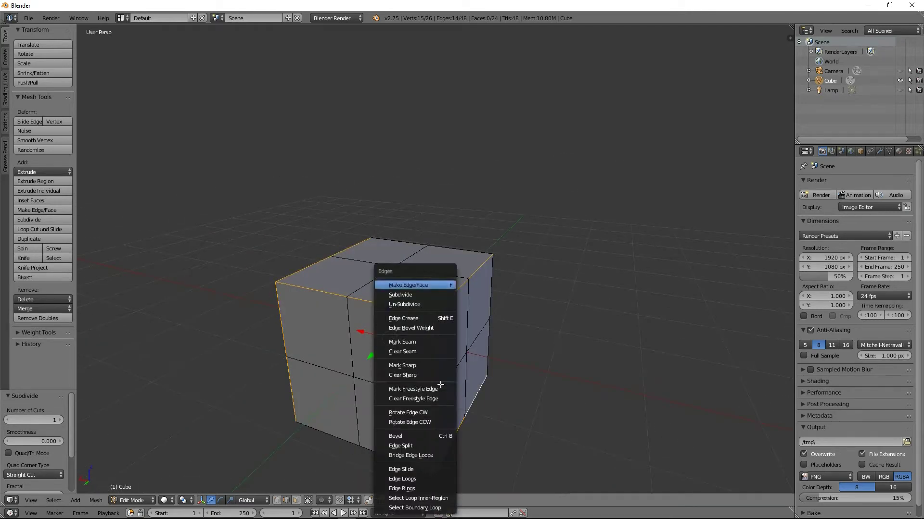
click(408, 342)
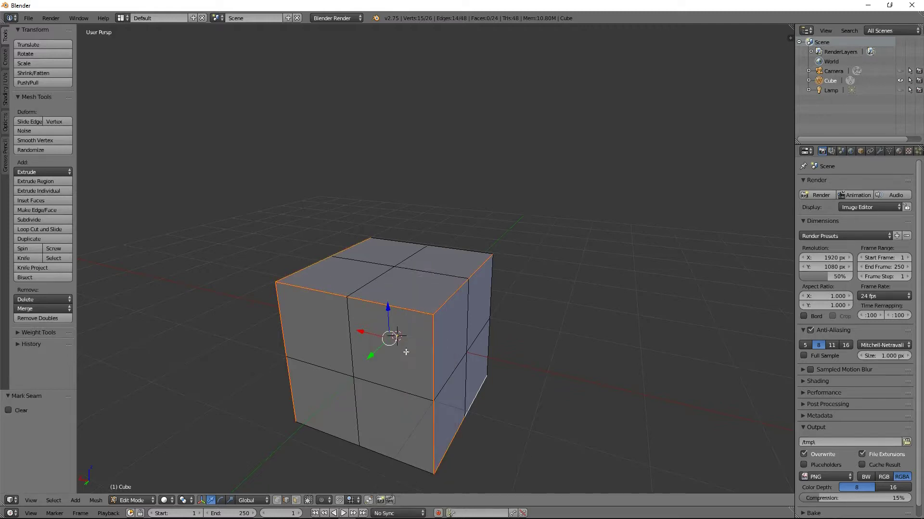
Examine the marked seams around the cube, selecting individual edges for comparison.
right_click(386, 315)
right_click(340, 306)
middle_drag(351, 319, 391, 331)
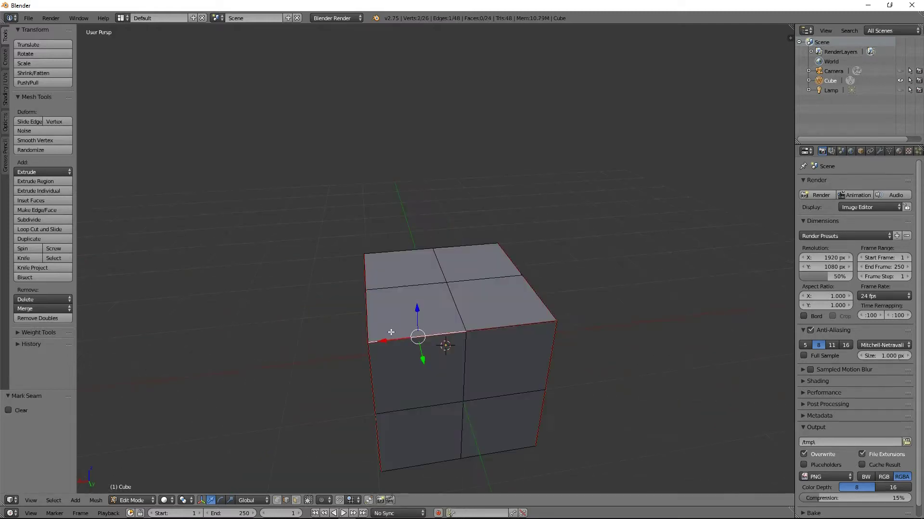
right_click(379, 321)
right_click(369, 270)
middle_drag(369, 269, 436, 351)
scroll(427, 357, down, 3)
scroll(428, 358, up, 4)
scroll(429, 361, down, 2)
scroll(436, 350, down, 2)
Select the whole mesh and scale it along the Z axis by a factor of about -4.677 into a tall block.
key(a)
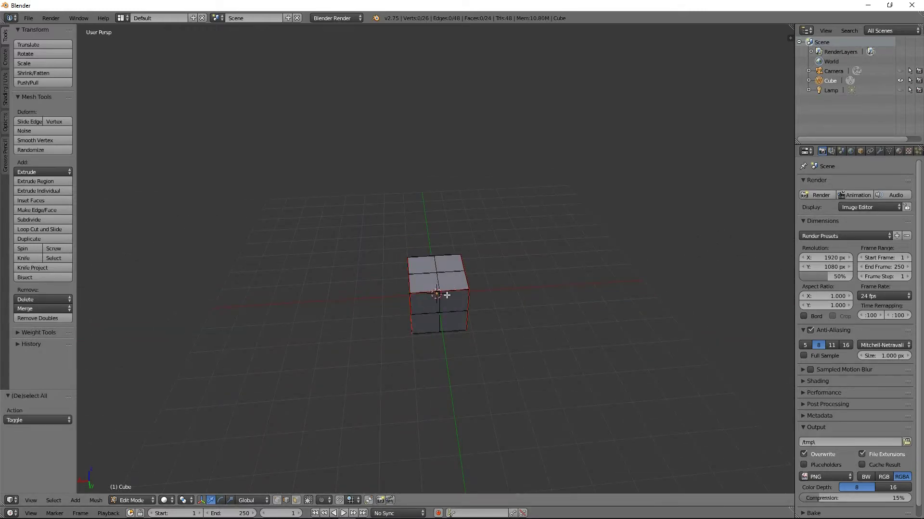
key(a)
scroll(450, 293, up, 6)
scroll(448, 307, down, 2)
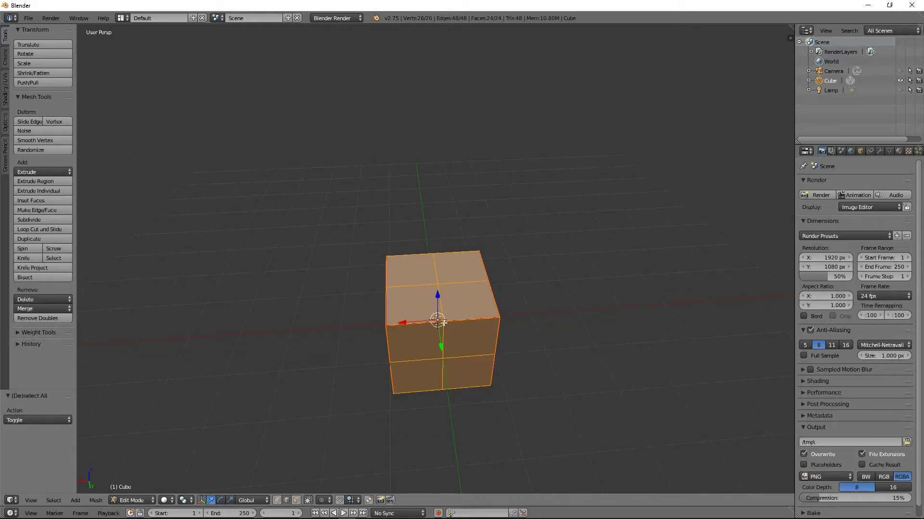
key(s)
key(z)
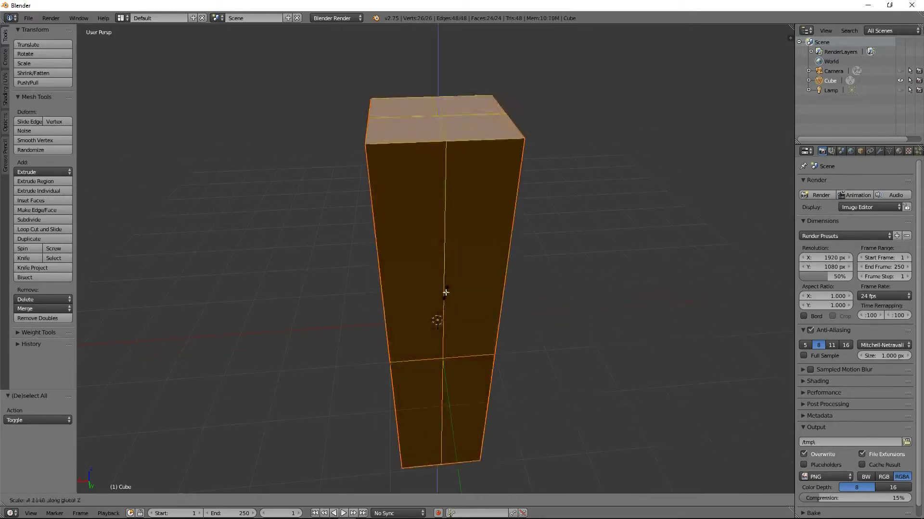
click(442, 286)
Add two evenly spaced horizontal loop cuts around the upper half of the tall block.
mouse_move(442, 286)
middle_down()
mouse_move(505, 334)
mouse_move(486, 268)
mouse_move(437, 274)
middle_up()
scroll(505, 310, down, 5)
scroll(472, 275, up, 4)
scroll(437, 275, up, 2)
key(ctrl+r)
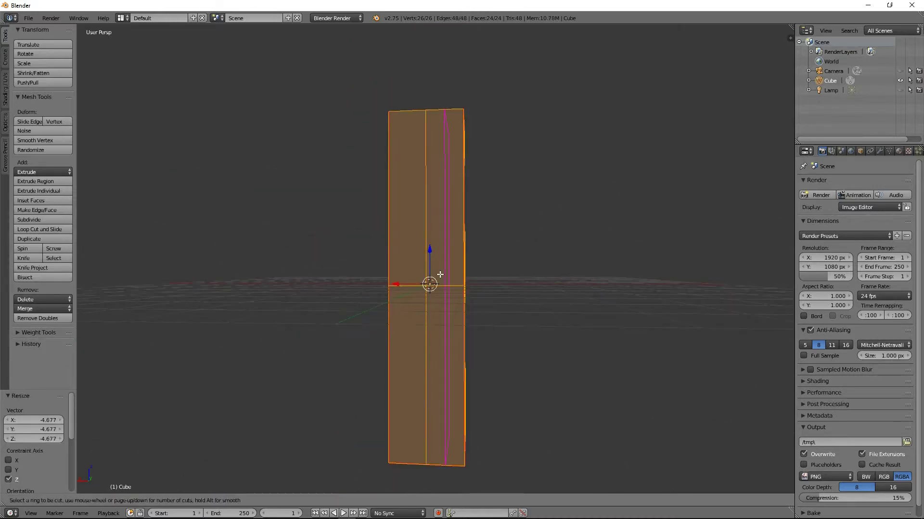
scroll(432, 237, up, 1)
click(431, 239)
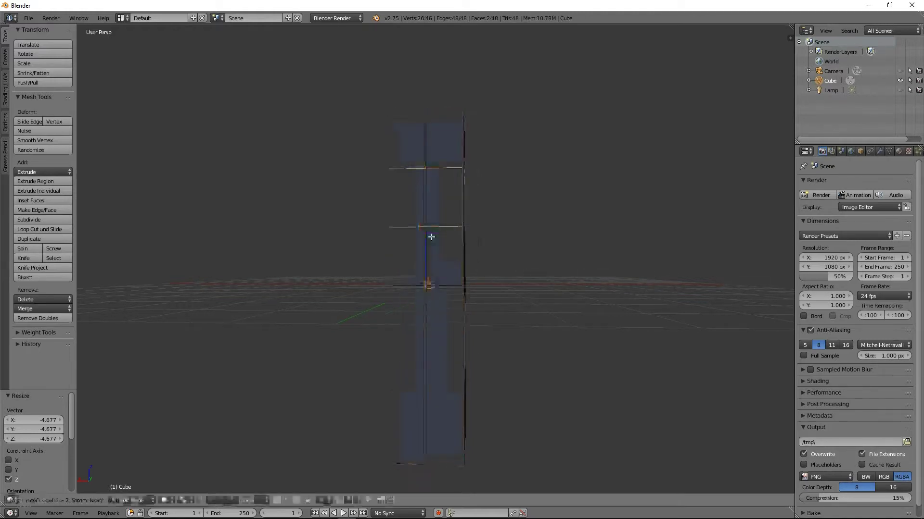
click(431, 238)
Add two evenly spaced horizontal loop cuts around the lower half of the tall block.
key(ctrl+r)
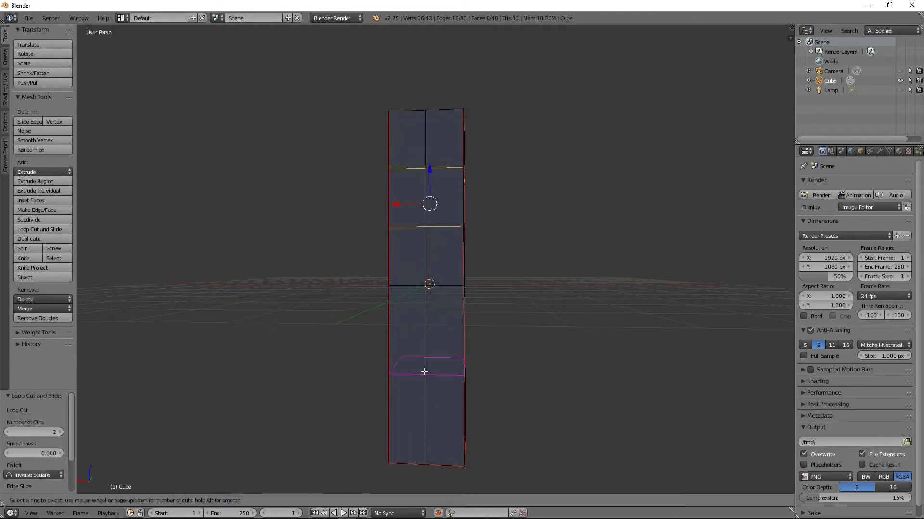
click(420, 377)
click(420, 378)
Examine the new loop cuts and the marked seams from several sides of the block.
middle_drag(366, 335, 404, 335)
middle_drag(403, 335, 599, 356)
scroll(435, 328, down, 4)
scroll(414, 320, up, 5)
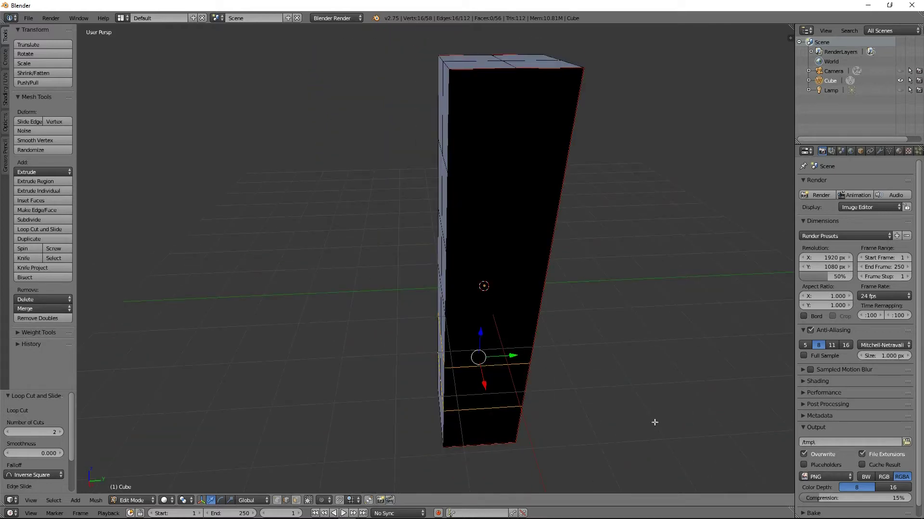
middle_drag(500, 229, 359, 208)
scroll(358, 208, down, 6)
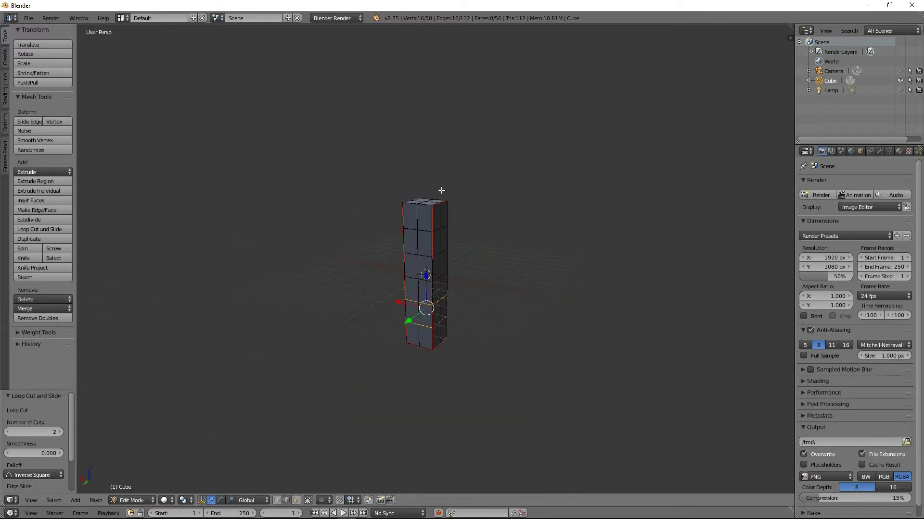
scroll(457, 348, up, 4)
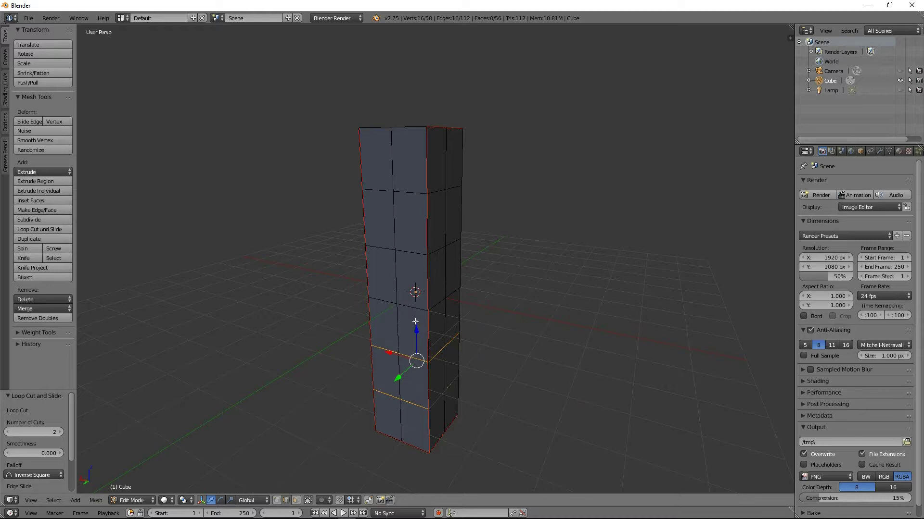
middle_drag(417, 315, 462, 310)
middle_drag(413, 97, 482, 291)
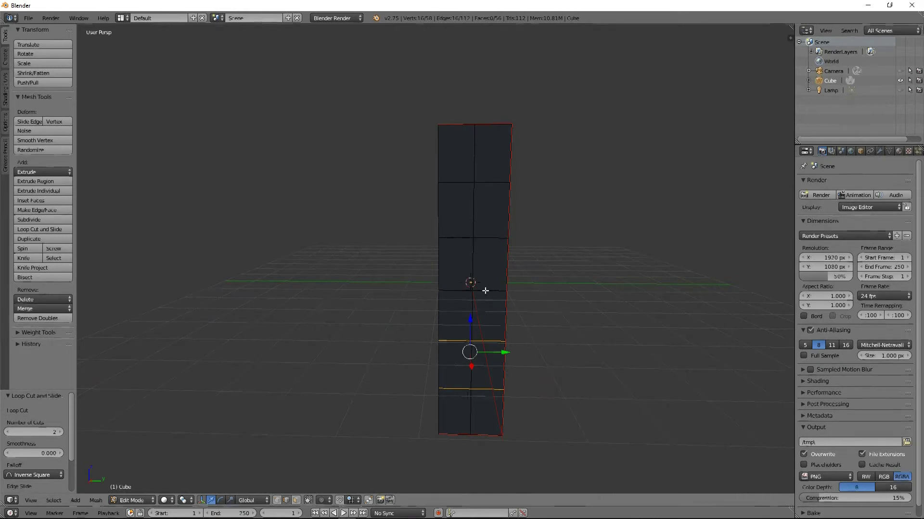
Import the iron long sword model from a Wavefront (.obj) file as a size reference.
click(29, 19)
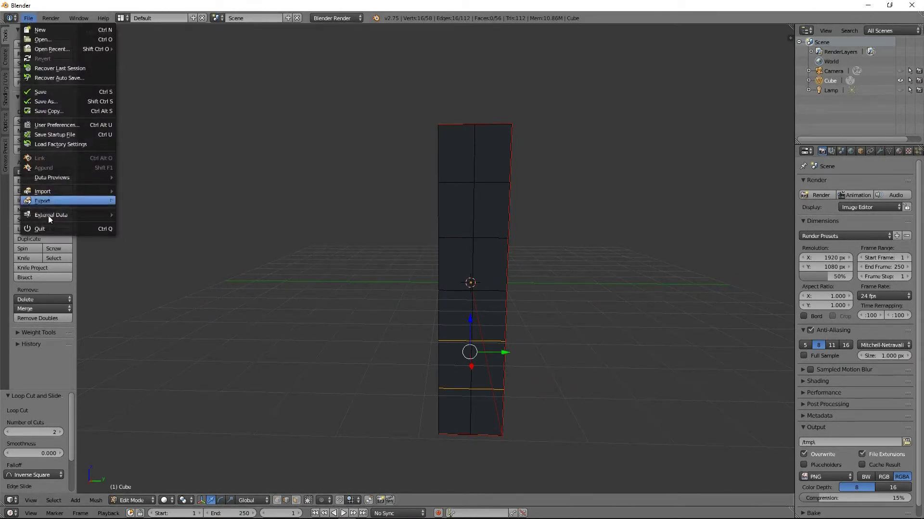
mouse_move(55, 192)
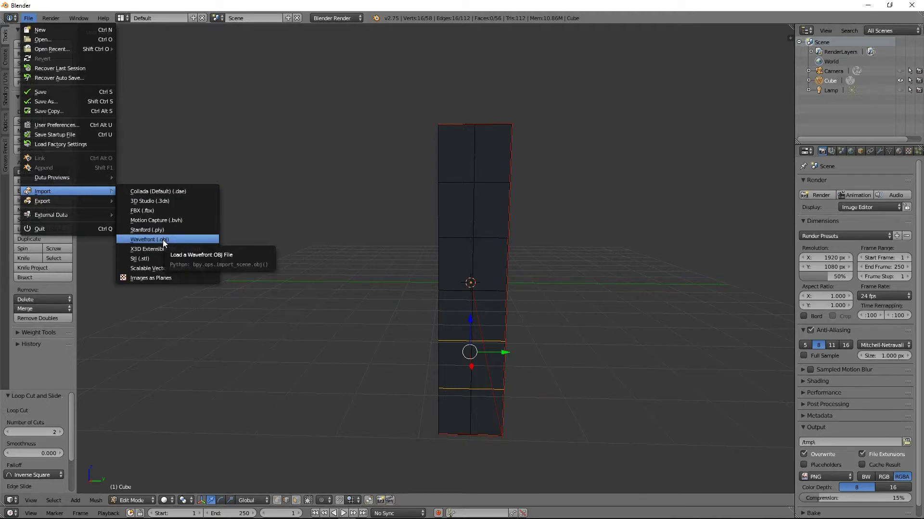
middle_drag(418, 278, 478, 313)
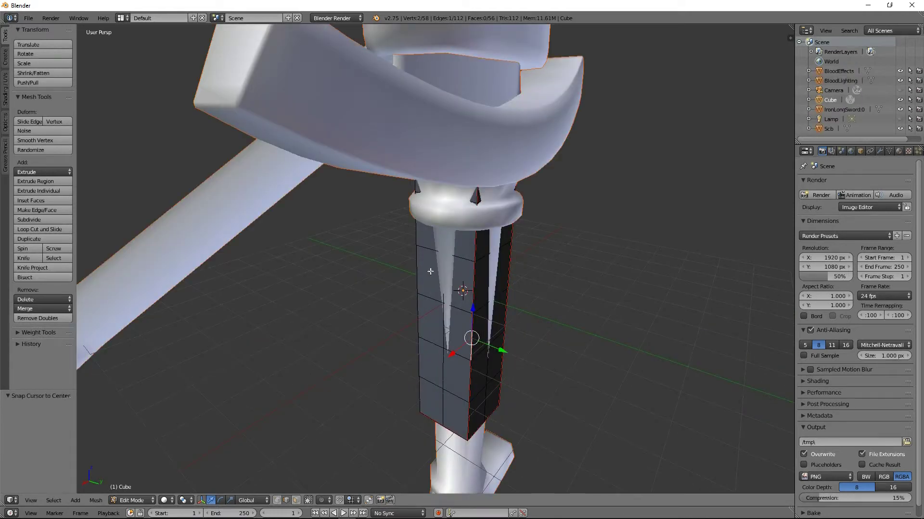
middle_drag(431, 271, 373, 244)
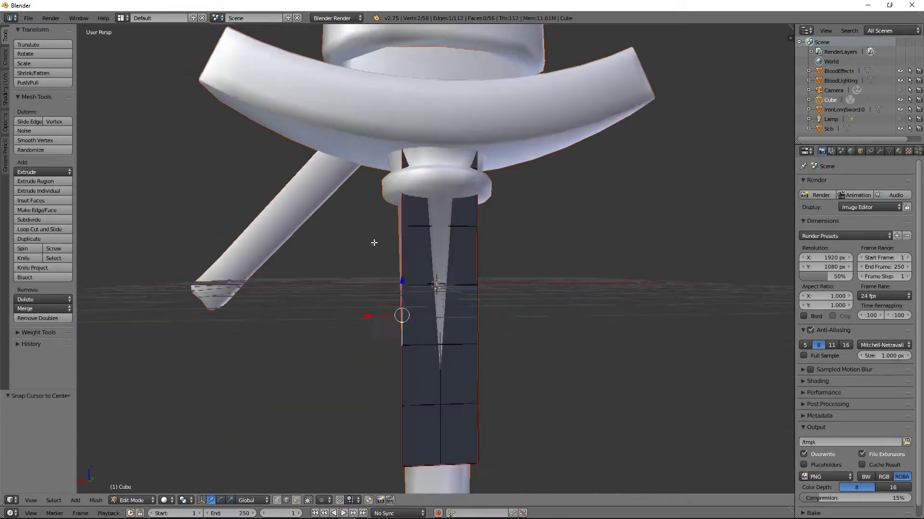
Examine the imported sword from blade tip to pommel and compare its grip with the block.
scroll(466, 144, down, 10)
middle_drag(493, 130, 511, 252)
scroll(464, 147, up, 4)
scroll(428, 337, down, 5)
middle_drag(461, 206, 437, 335)
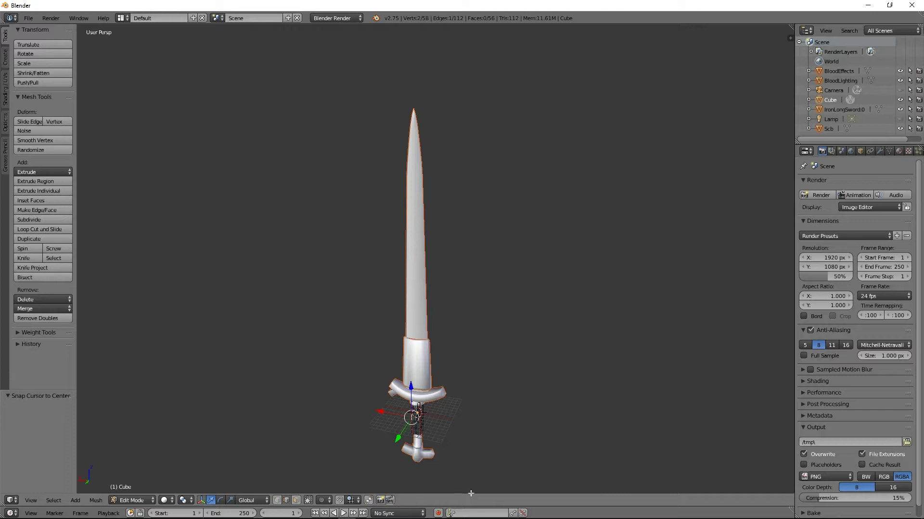
middle_drag(414, 129, 367, 295)
scroll(423, 120, up, 4)
middle_drag(423, 119, 442, 283)
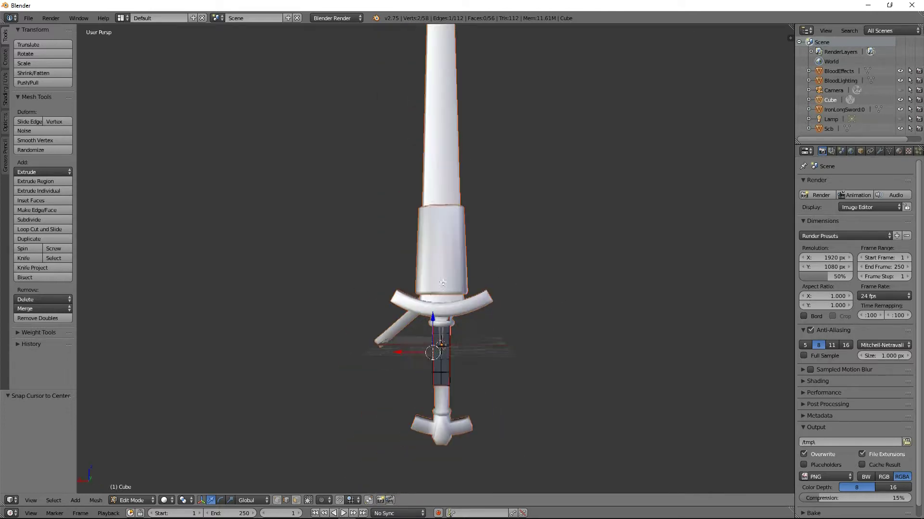
middle_drag(471, 323, 510, 186)
scroll(429, 190, up, 5)
scroll(419, 188, down, 5)
scroll(270, 295, up, 4)
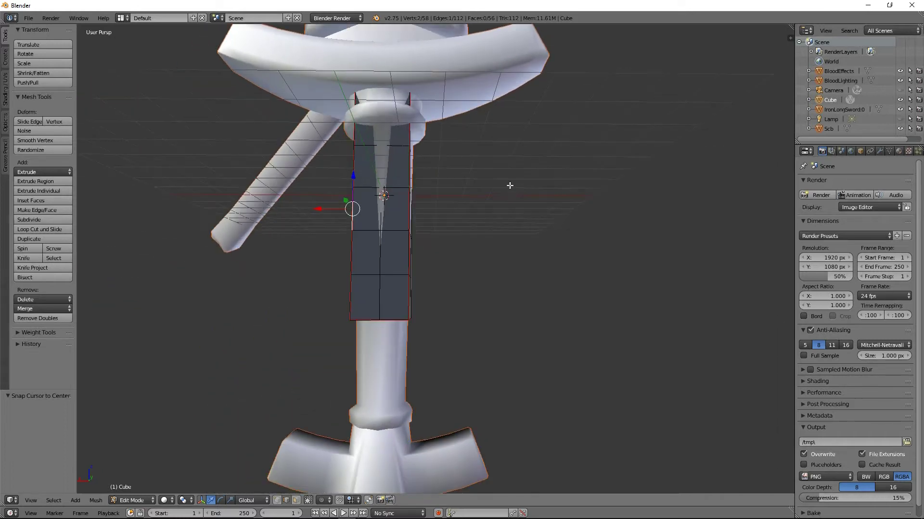
middle_drag(441, 234, 530, 193)
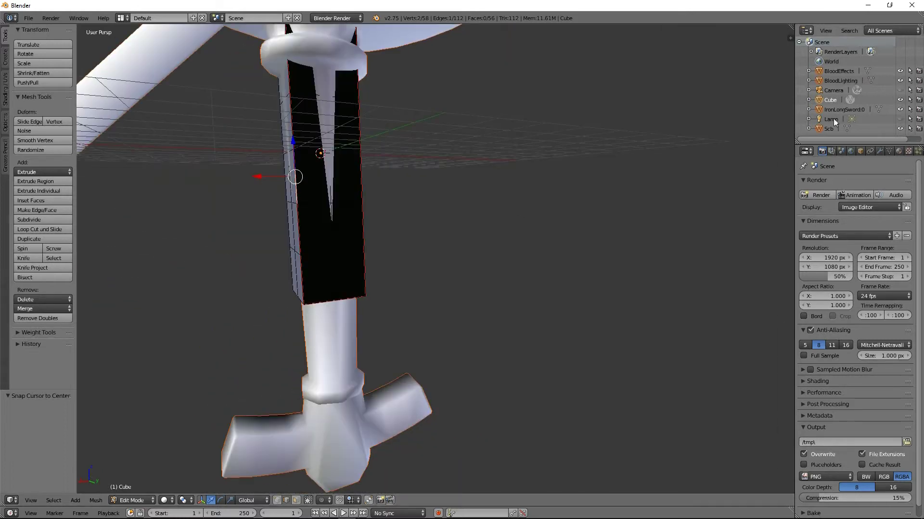
Delete the imported BloodEffects and BloodLighting objects from the scene.
click(848, 74)
right_click(841, 69)
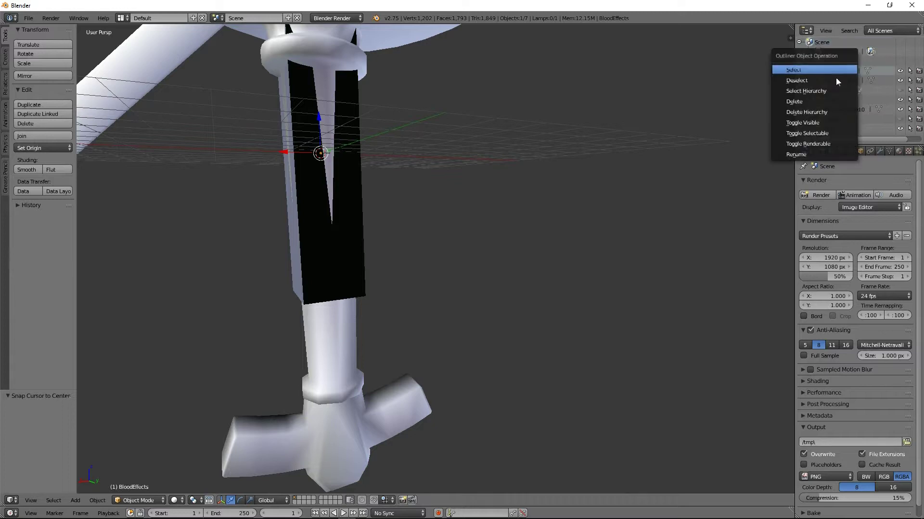
click(810, 102)
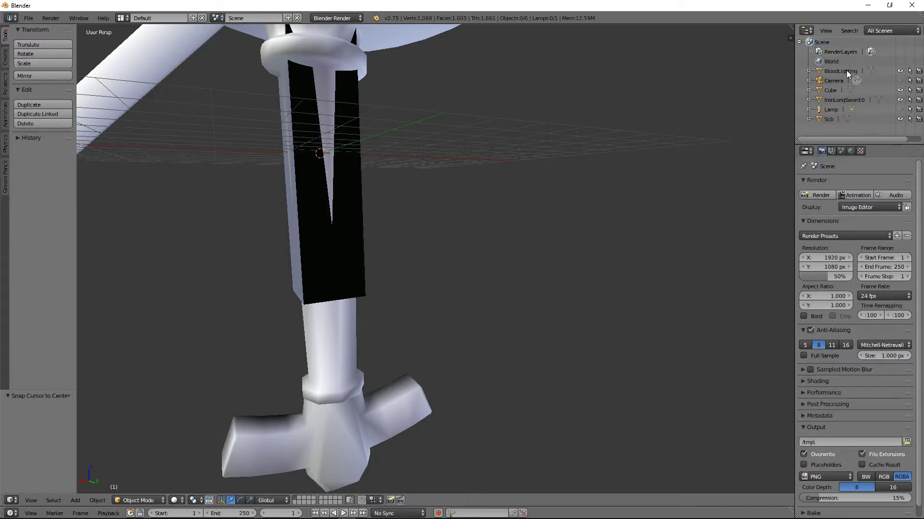
right_click(847, 70)
click(819, 73)
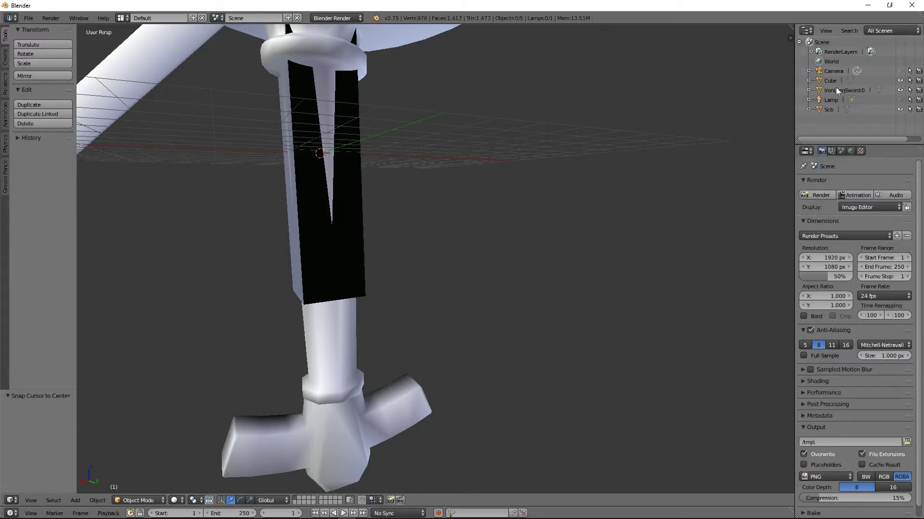
Rename the Cube object to SkySword.
middle_drag(760, 143, 463, 188)
click(829, 81)
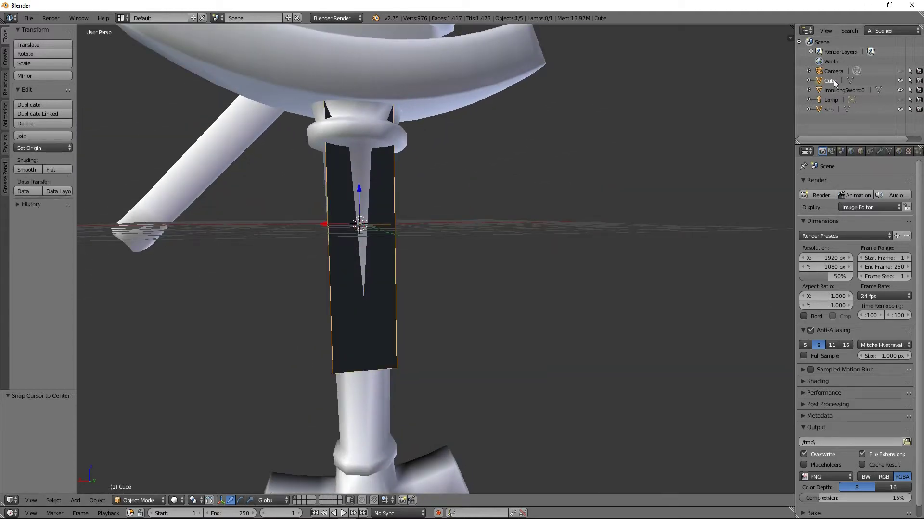
middle_drag(472, 232, 458, 233)
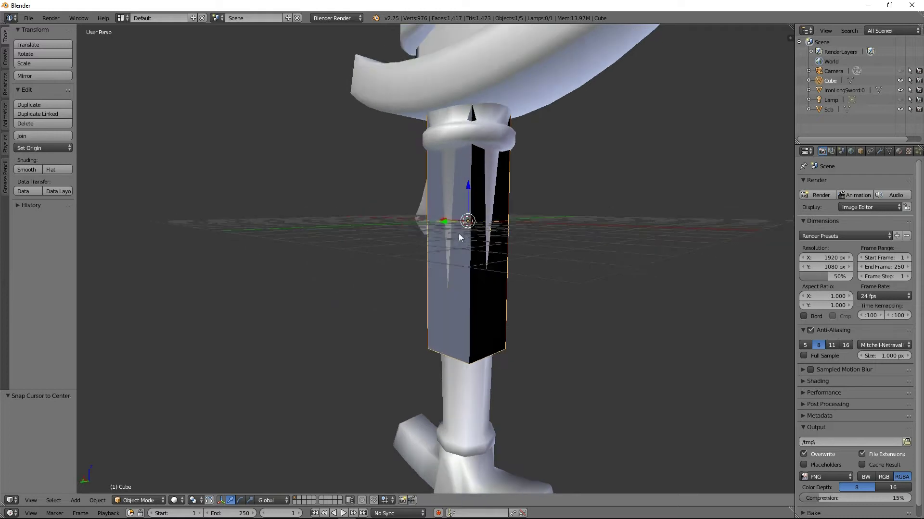
double_click(828, 80)
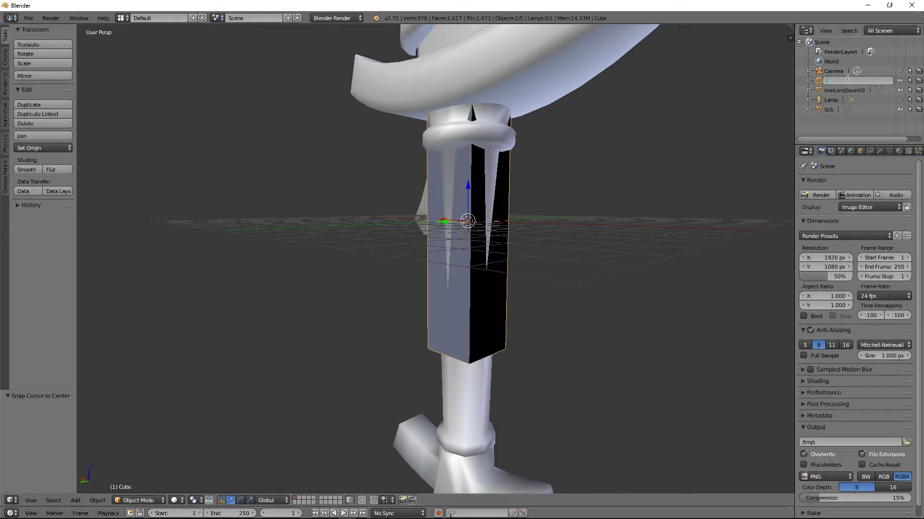
text(H)
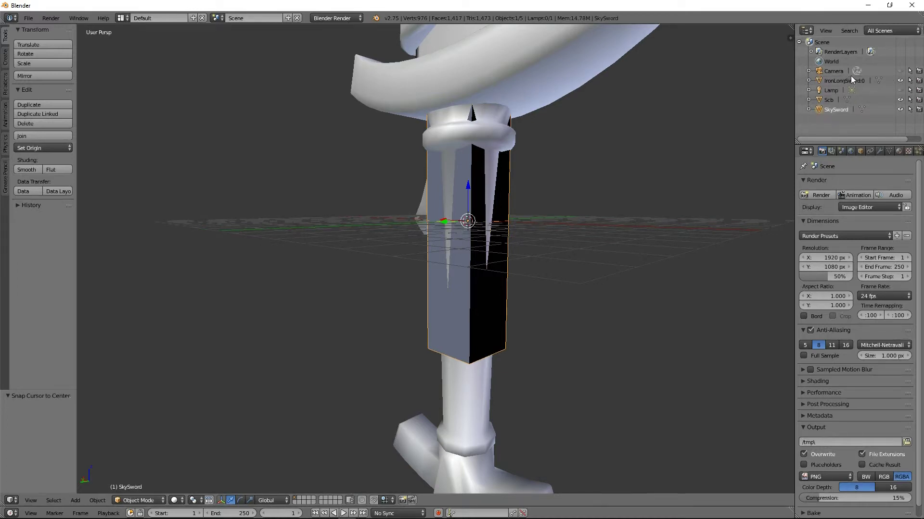
Delete the imported Scb scabbard object from the scene.
click(831, 99)
right_click(830, 99)
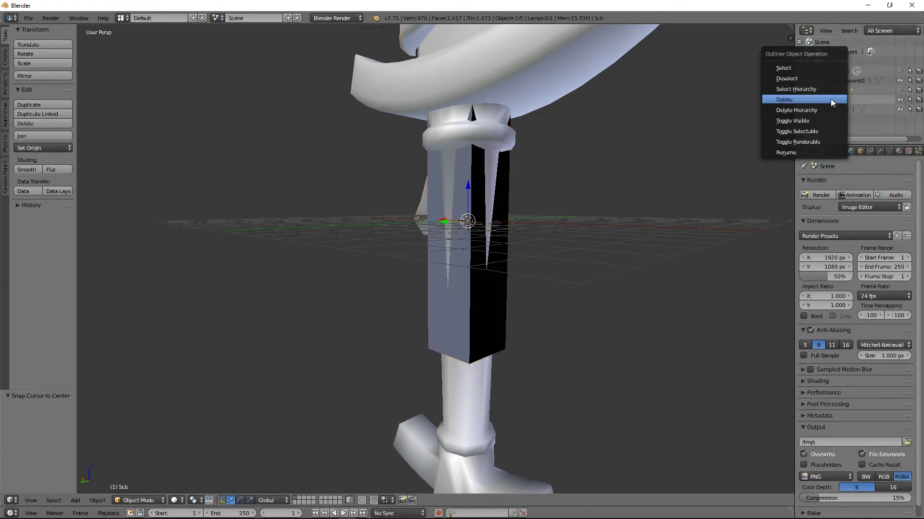
click(801, 99)
Select the imported sword, IronLongSword:0, and hide it in the viewport.
scroll(423, 106, down, 4)
right_click(434, 108)
middle_drag(433, 108, 385, 258)
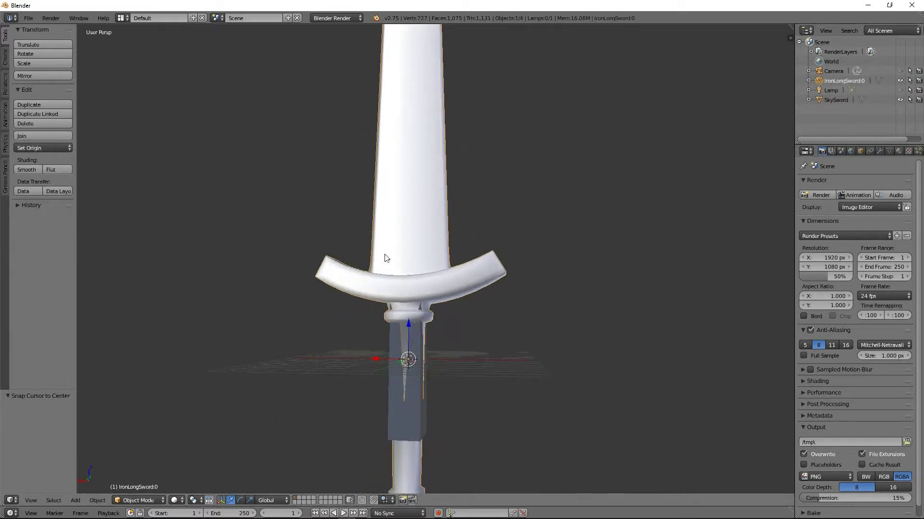
click(899, 81)
Select the SkySword block and scale it along the Z axis by a factor of about 1.497.
middle_drag(286, 322, 472, 225)
right_click(415, 305)
scroll(503, 229, up, 3)
key(s)
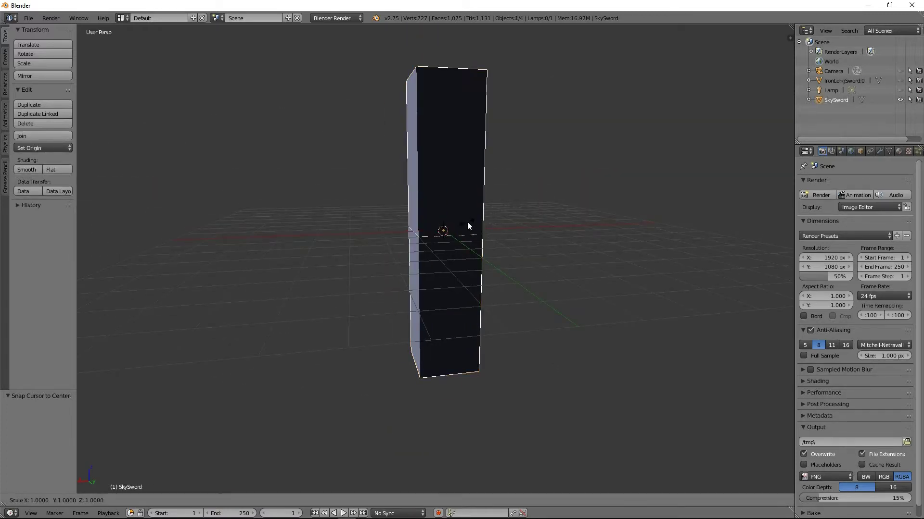
key(z)
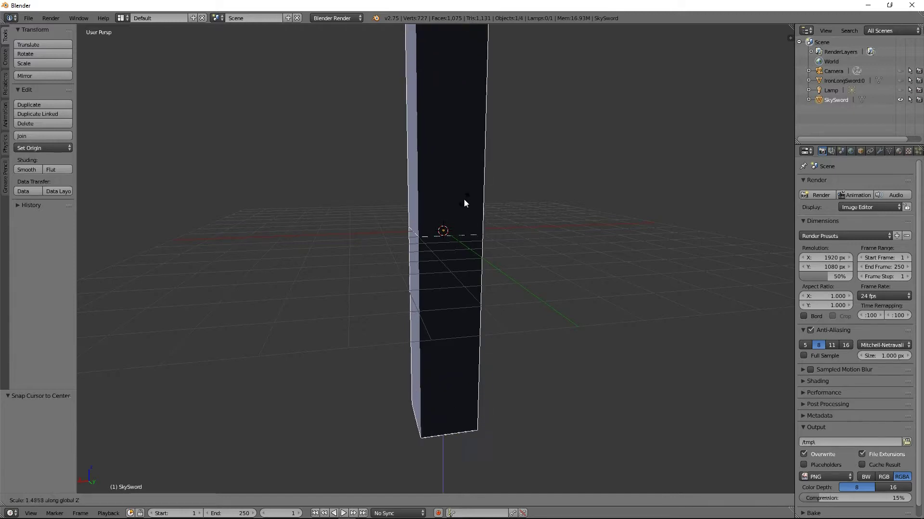
click(463, 199)
Move the SkySword block along the Z axis by about -0.801.
scroll(464, 198, down, 3)
key(g)
key(z)
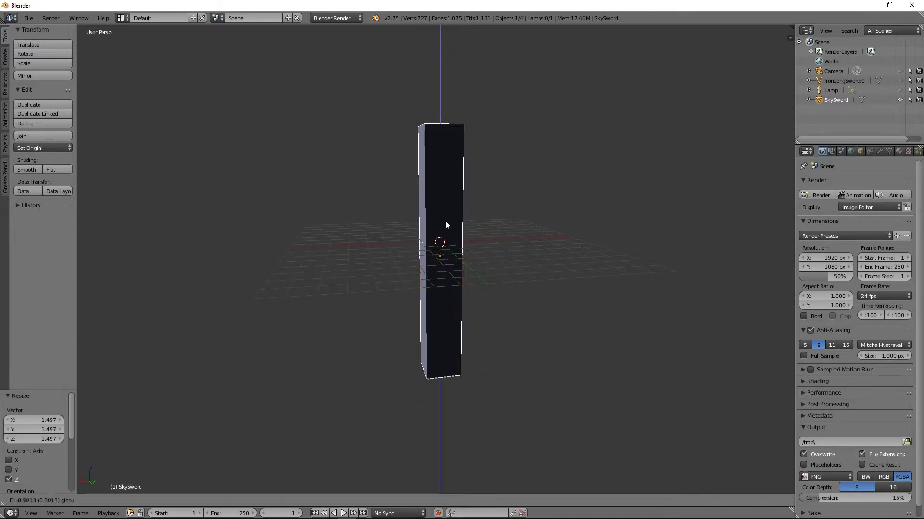
click(444, 219)
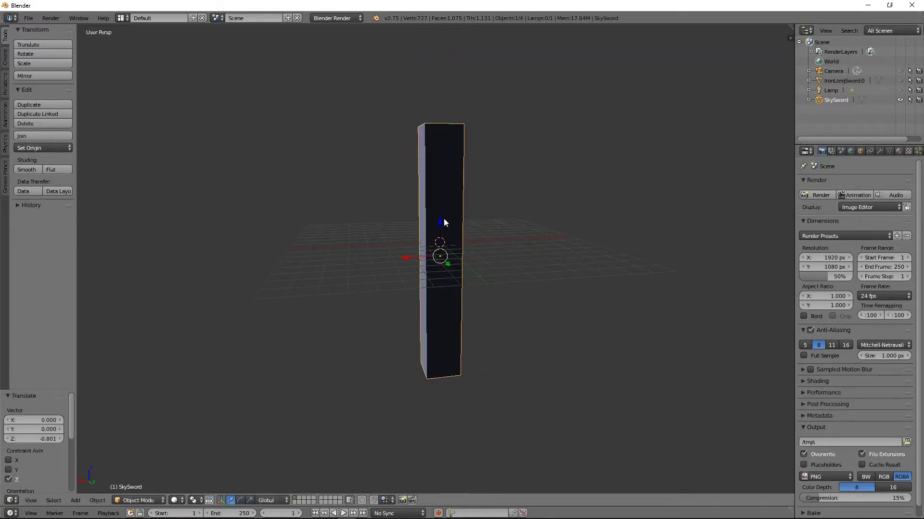
Show the reference sword again and move the SkySword block along Z by about -1.294 toward the pommel.
click(899, 80)
middle_drag(543, 226, 428, 203)
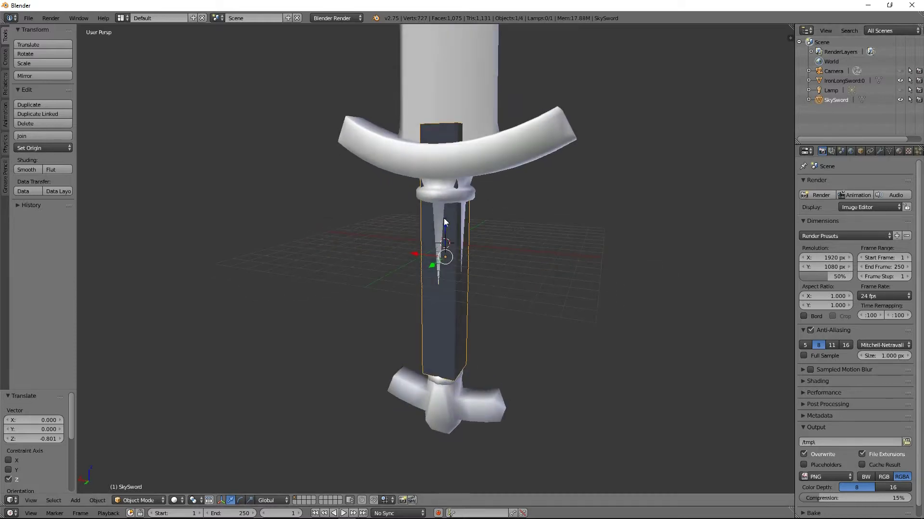
key(g)
key(z)
click(449, 246)
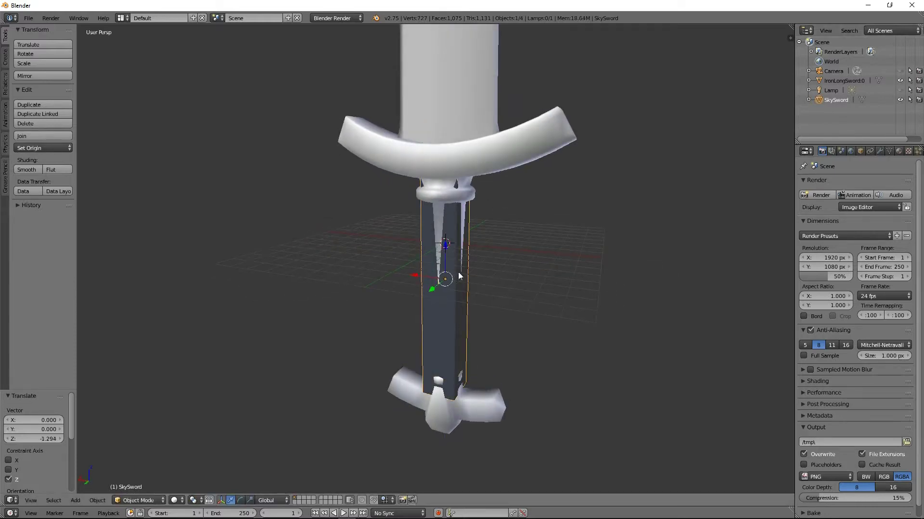
Scale the SkySword block along the Z axis by a factor of about 0.745 to suit the sword's grip.
key(s)
key(z)
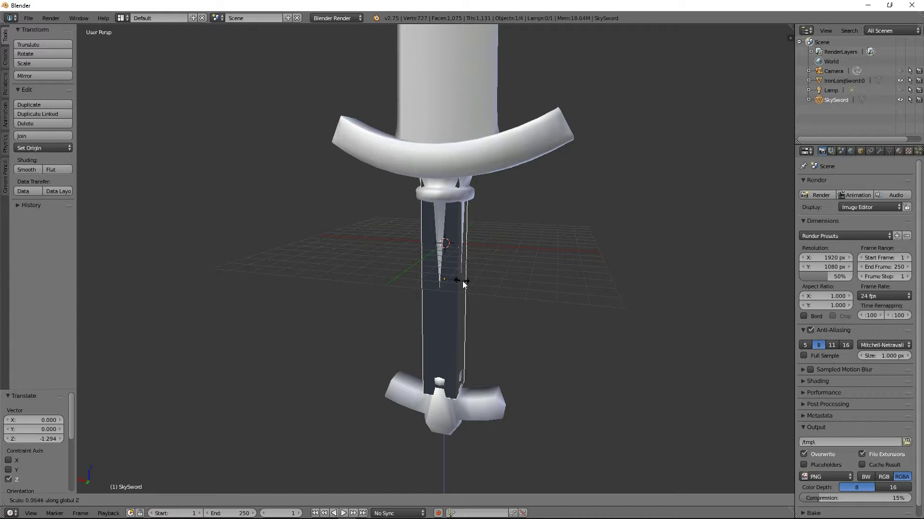
click(457, 276)
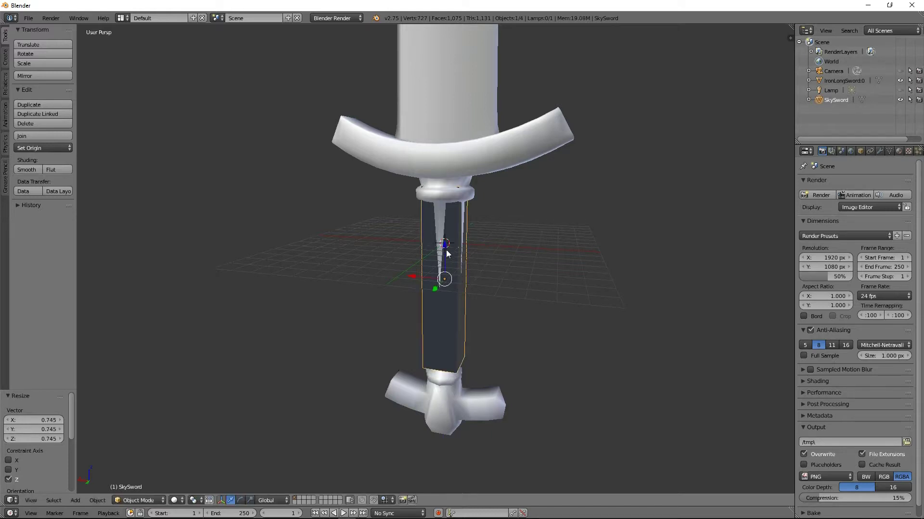
Move the shortened SkySword block along the Z axis by about -0.343 to align it with the grip.
key(g)
key(z)
click(444, 250)
Hide the IronLongSword:0 reference and view the SkySword block on its own from above.
middle_drag(445, 250, 749, 117)
scroll(544, 257, up, 3)
click(900, 80)
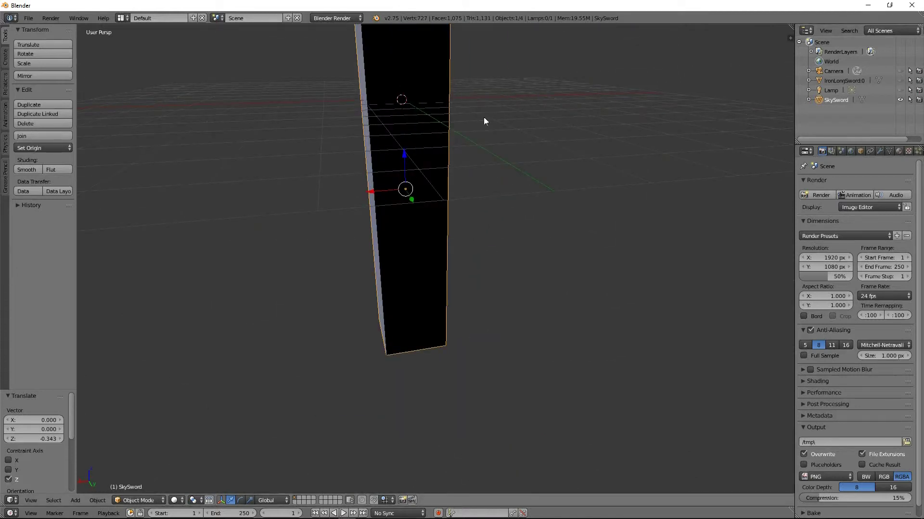
middle_drag(435, 124, 487, 257)
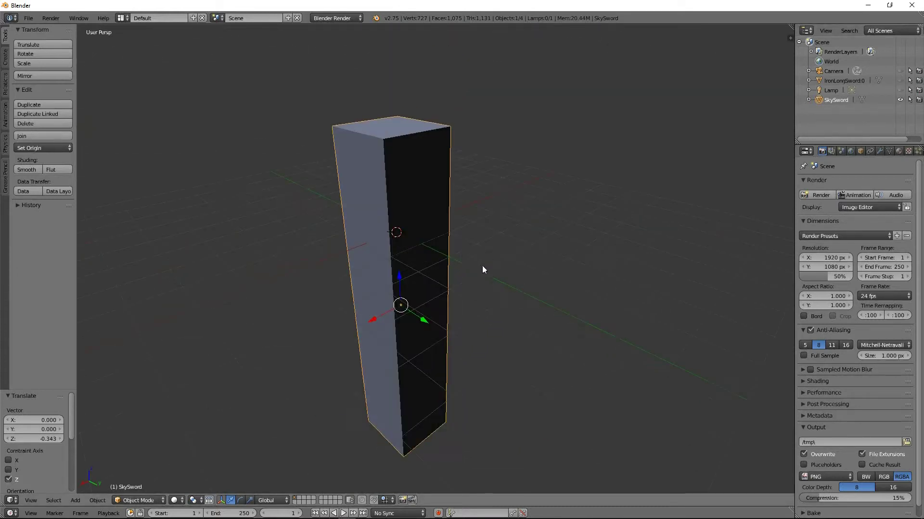
middle_drag(427, 246, 361, 288)
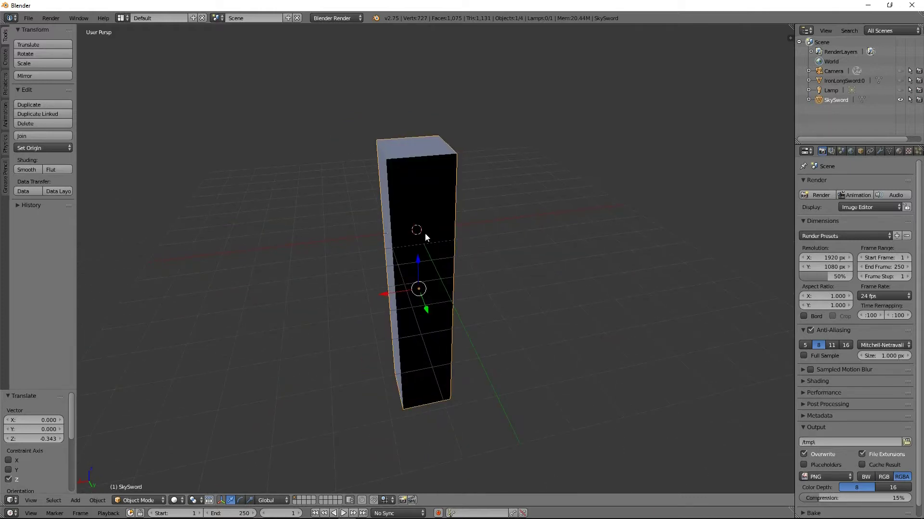
In Edit Mode, select all the vertical edge segments along one corner of the SkySword block.
key(Tab)
middle_drag(434, 190, 436, 251)
shift+right_click(430, 197)
right_click(425, 191)
shift+right_click(427, 252)
shift+right_click(428, 320)
shift+scroll(429, 319, down, 4)
shift+scroll(428, 313, down, 2)
shift+right_click(427, 310)
shift+right_click(429, 390)
shift+right_click(427, 420)
middle_drag(427, 420, 464, 383)
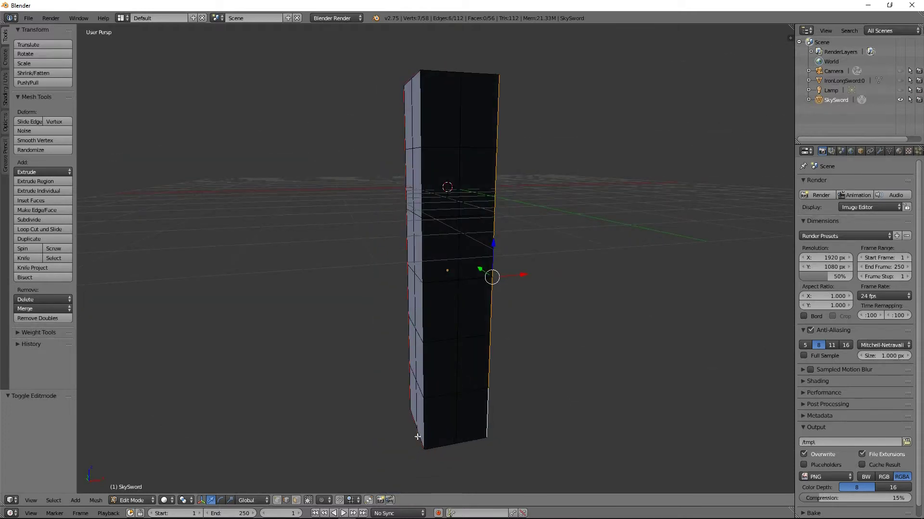
Add the vertical edges of two more corners of the block to the selection.
shift+right_click(430, 372)
shift+right_click(424, 243)
middle_drag(427, 97, 437, 145)
shift+right_click(432, 179)
shift+right_click(427, 243)
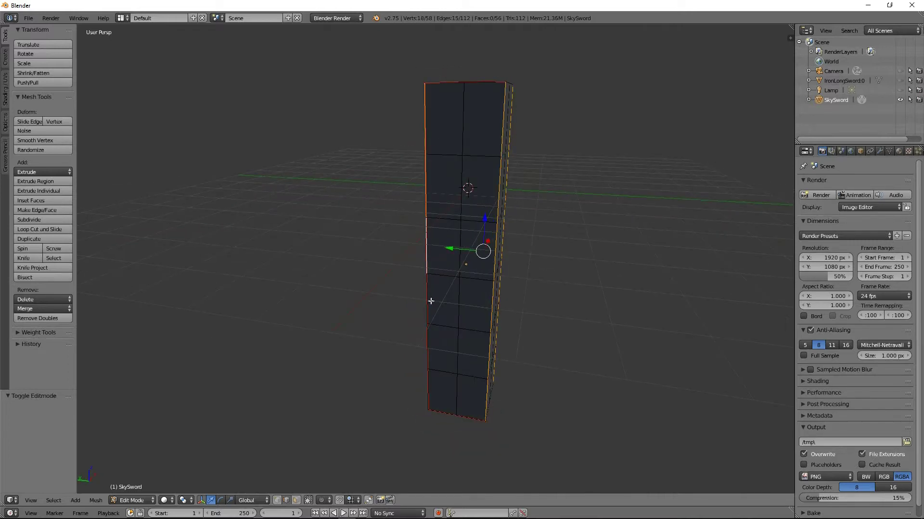
middle_drag(430, 385, 514, 298)
Try to scale the selected corner edges inward along the X axis.
key(s)
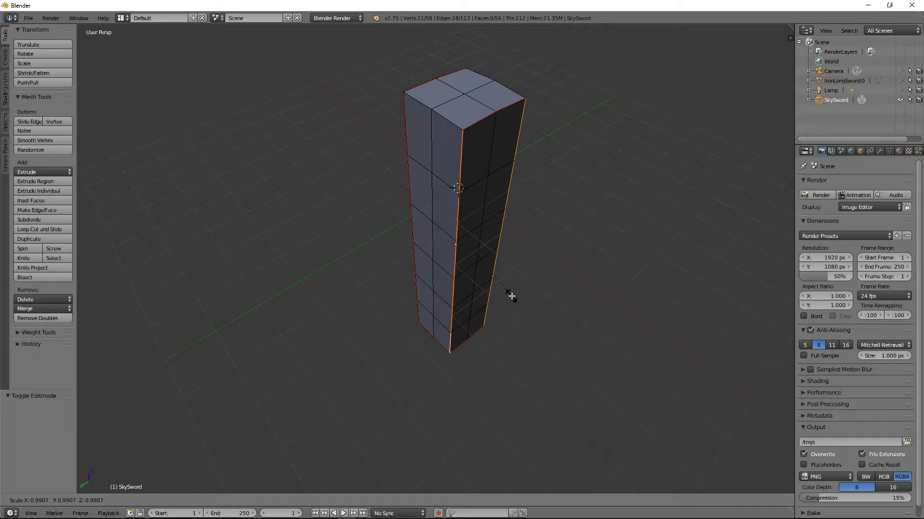
key(x)
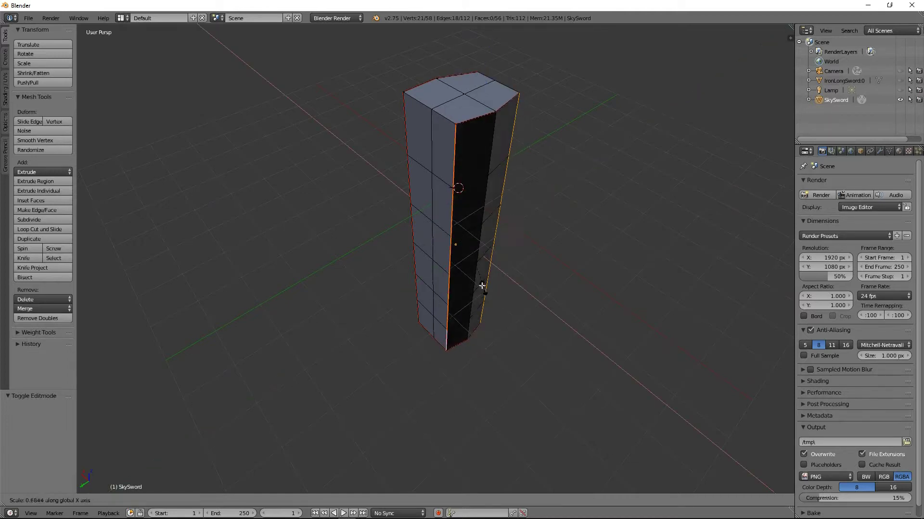
click(471, 270)
key(ctrl+z)
Add the fourth corner's vertical edges and scale all four corners inward by about 0.68 with Z locked, giving an octagonal grip.
middle_drag(471, 270, 404, 144)
shift+right_click(406, 196)
shift+right_click(411, 290)
shift+right_click(414, 343)
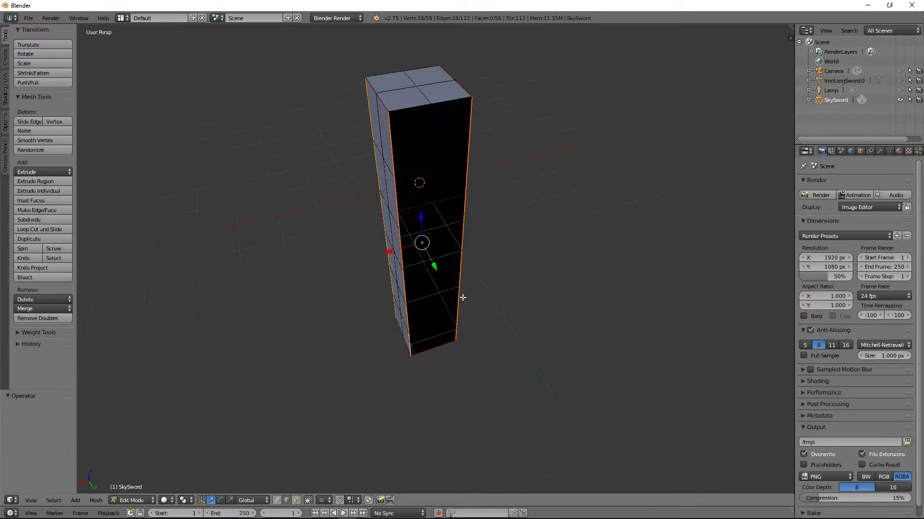
middle_drag(463, 295, 413, 305)
key(s)
key(shift+z)
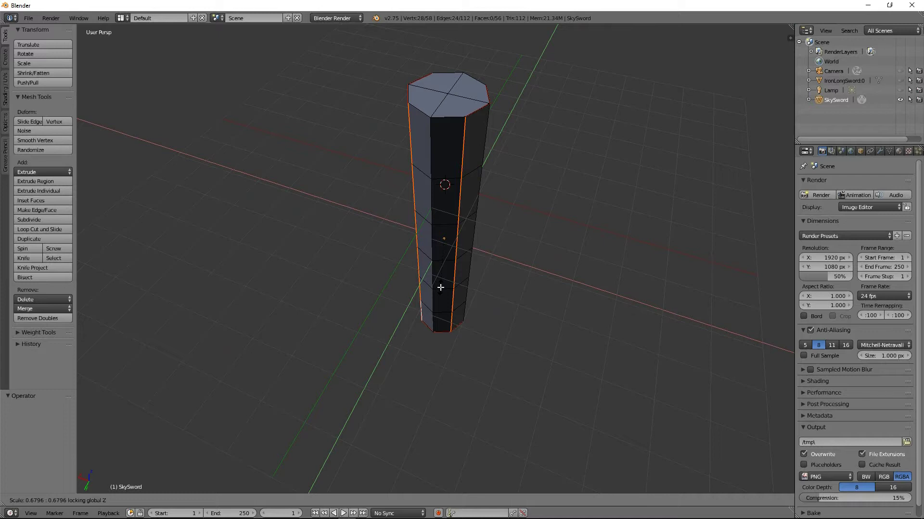
click(440, 287)
Try smooth shading on the octagonal grip in Object Mode and set it back to flat shading.
middle_drag(440, 287, 147, 249)
key(Tab)
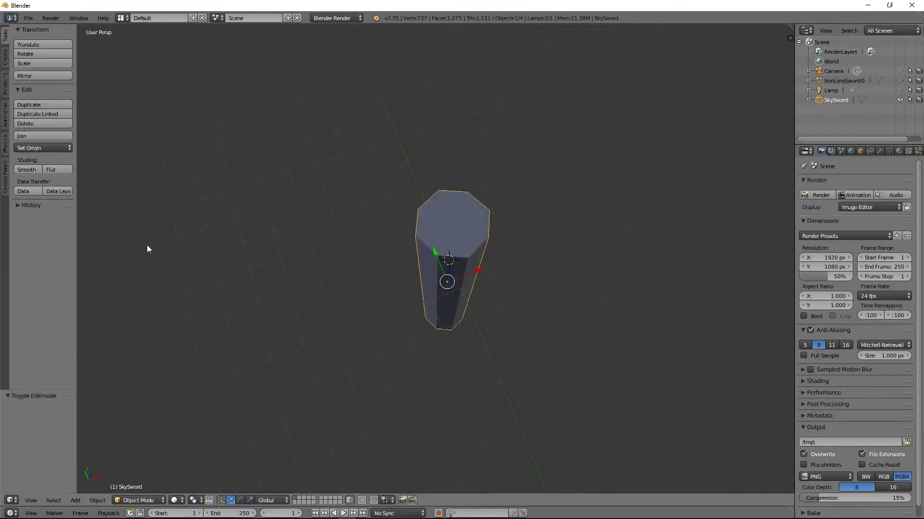
click(26, 170)
mouse_move(373, 281)
middle_down()
mouse_move(295, 210)
mouse_move(292, 224)
mouse_move(412, 254)
mouse_move(404, 252)
middle_up()
click(50, 169)
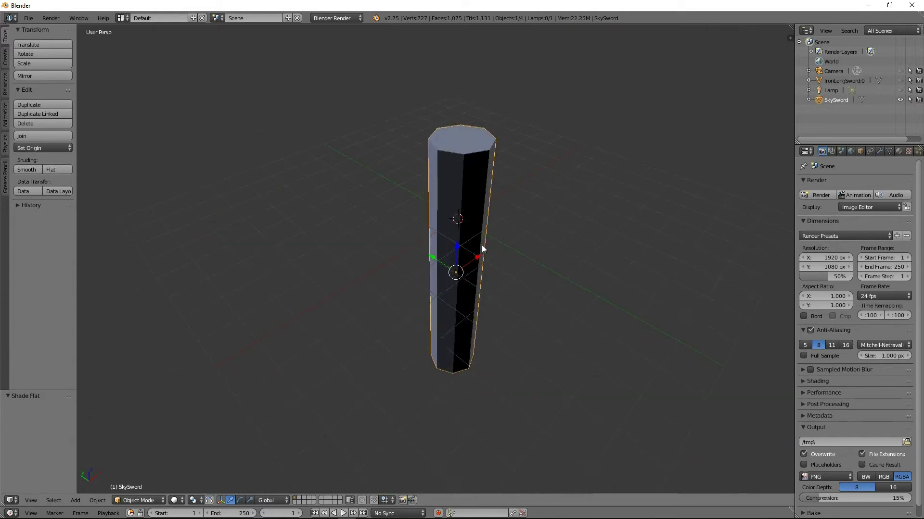
Select the entire grip mesh in Edit Mode.
key(Tab)
mouse_move(480, 234)
middle_down()
mouse_move(474, 221)
mouse_move(503, 192)
mouse_move(480, 183)
mouse_move(573, 181)
mouse_move(455, 190)
mouse_move(494, 201)
mouse_move(423, 246)
mouse_move(475, 238)
middle_up()
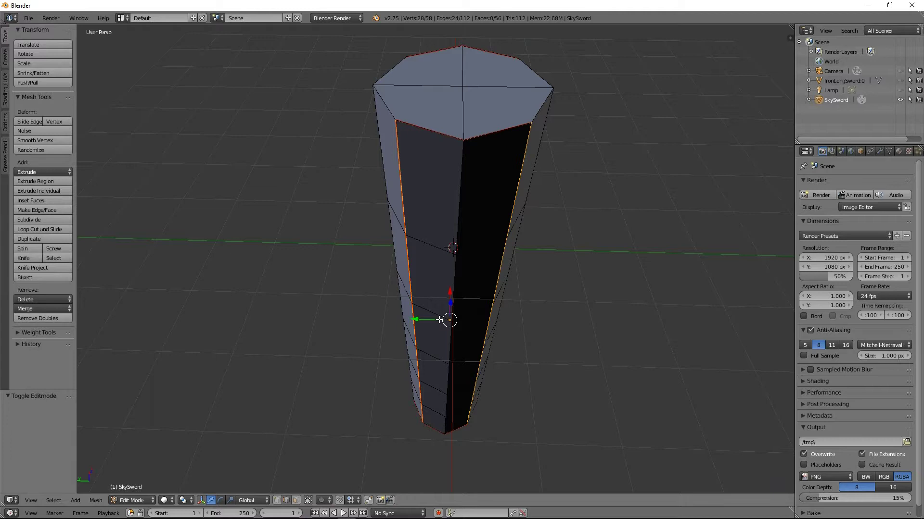
key(a)
middle_drag(426, 261, 422, 238)
scroll(422, 237, down, 3)
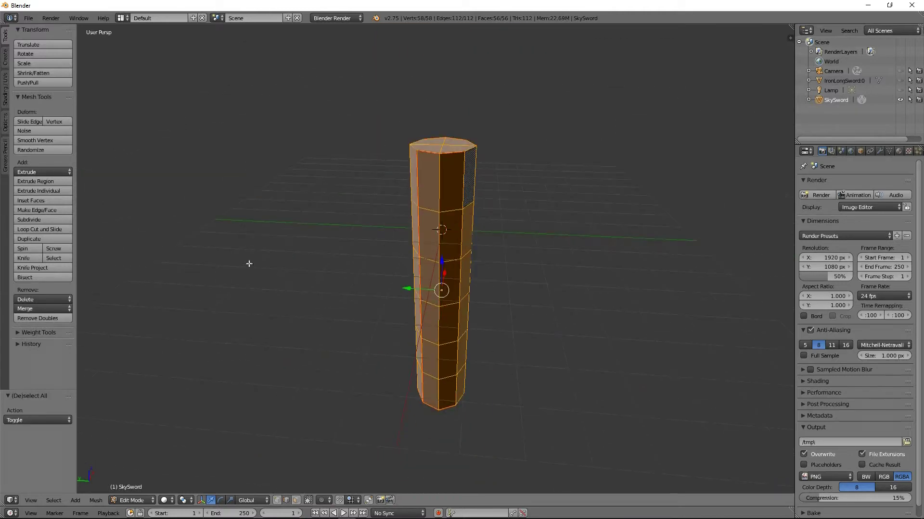
Try subdividing the grip mesh with one cut and inspect the denser mesh from several sides.
click(31, 220)
middle_drag(503, 253, 475, 309)
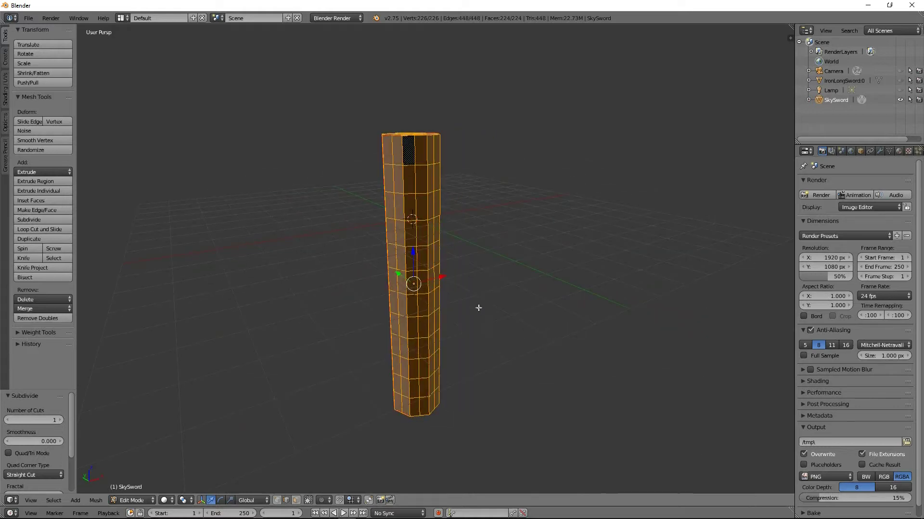
middle_drag(471, 268, 425, 240)
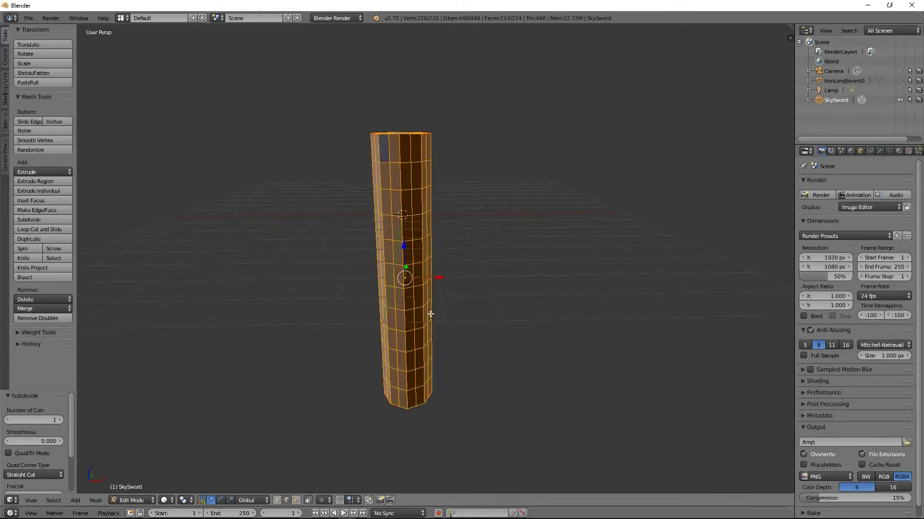
scroll(442, 239, down, 5)
scroll(439, 248, up, 8)
middle_drag(437, 256, 546, 226)
scroll(481, 260, down, 6)
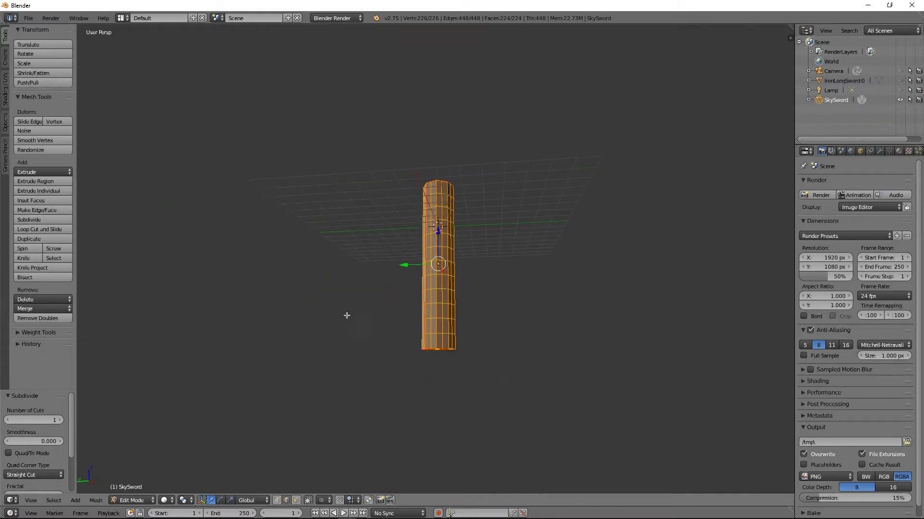
middle_drag(439, 279, 453, 198)
scroll(377, 320, up, 5)
middle_drag(369, 326, 553, 313)
scroll(385, 275, down, 4)
middle_drag(385, 274, 444, 339)
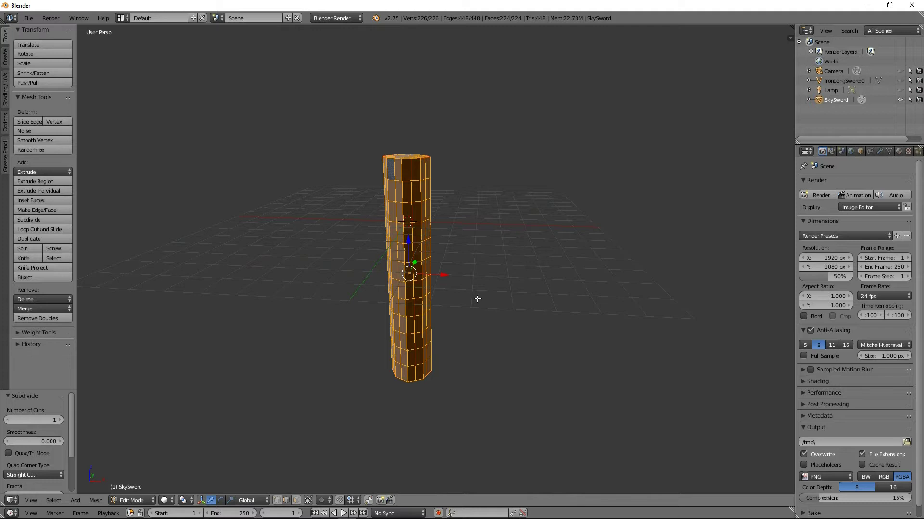
mouse_move(398, 281)
middle_down()
mouse_move(455, 270)
mouse_move(393, 277)
middle_up()
Undo the subdivision of the grip mesh.
key(ctrl+z)
key(ctrl+z)
scroll(402, 272, up, 4)
key(Tab)
scroll(402, 272, down, 5)
key(Tab)
Split the 3D viewport vertically and make the new area a UV/Image Editor.
drag(785, 29, 563, 41)
click(573, 500)
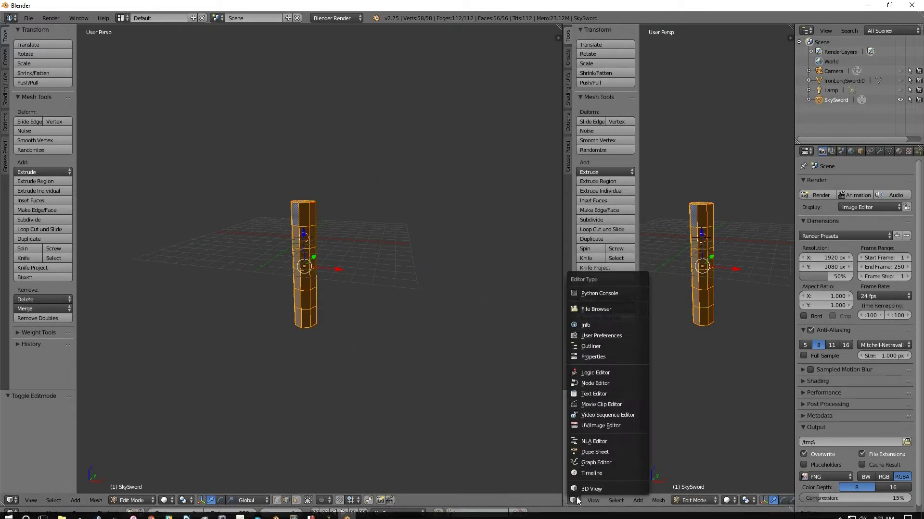
click(607, 426)
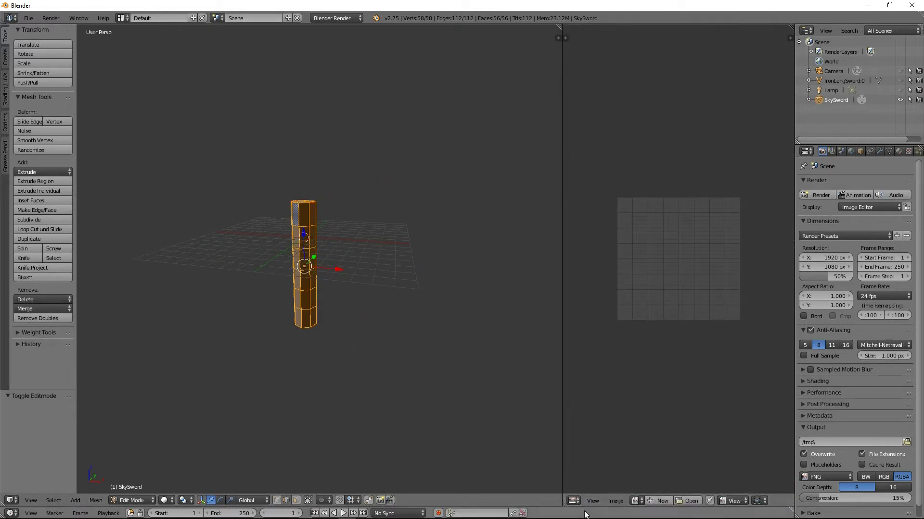
click(574, 500)
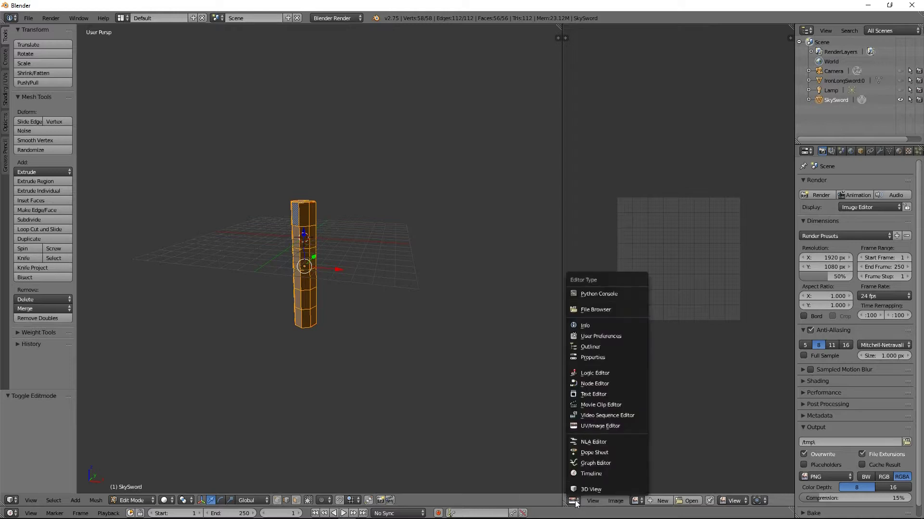
click(586, 426)
Unwrap the whole grip mesh along its seams and frame the UV layout in the UV/Image Editor.
scroll(339, 240, up, 4)
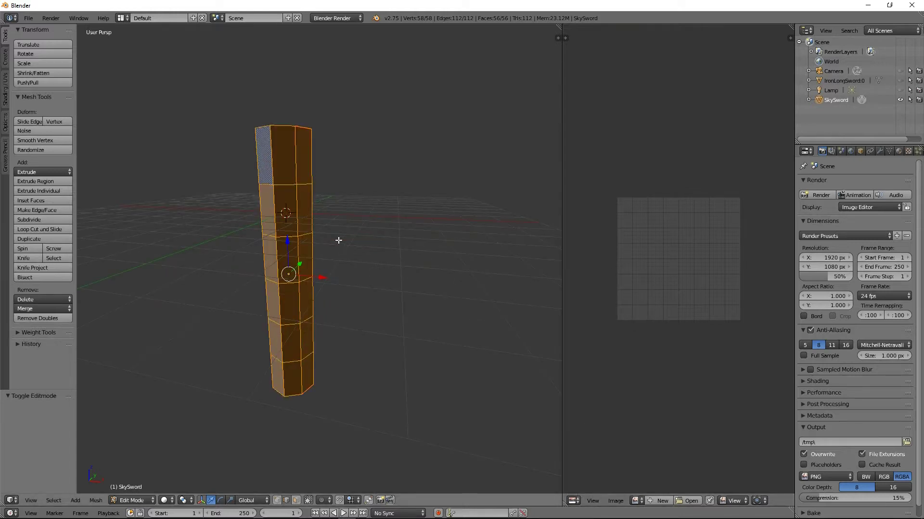
key(u)
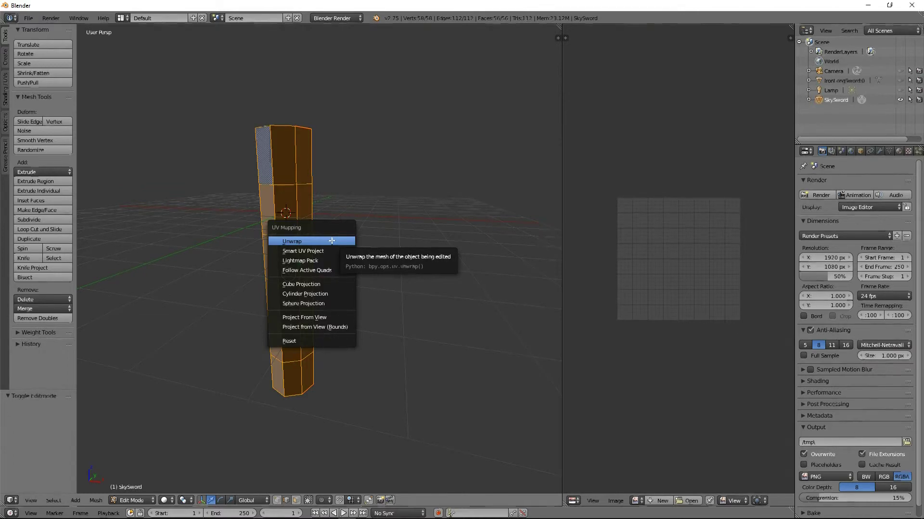
click(331, 241)
scroll(625, 253, up, 3)
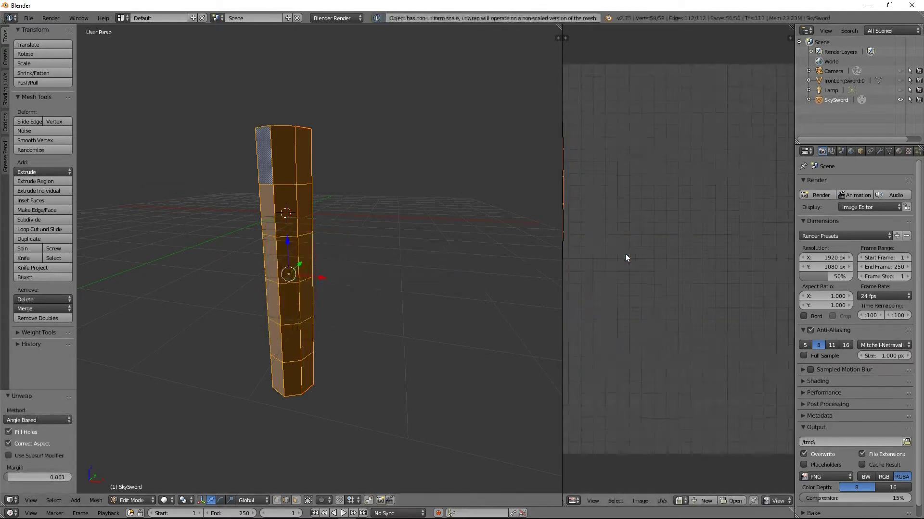
ctrl+middle_drag(649, 259, 724, 268)
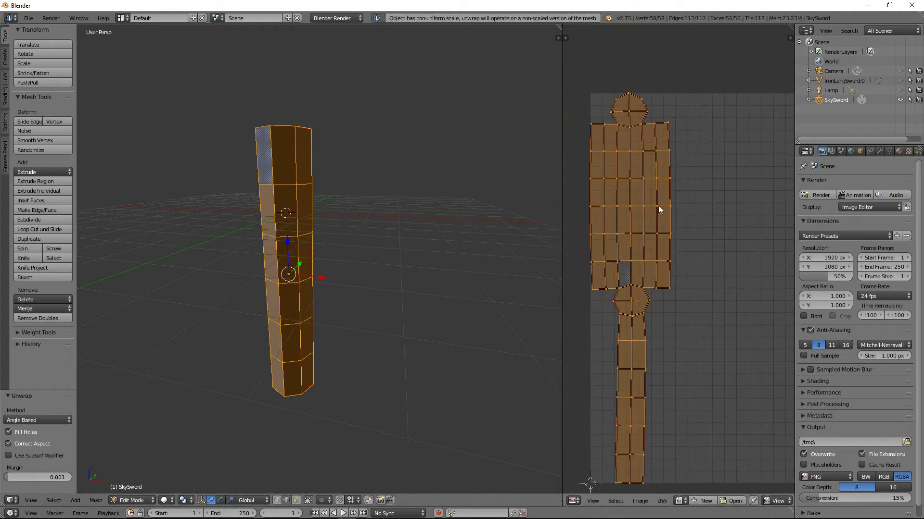
scroll(676, 397, down, 4)
scroll(676, 398, up, 2)
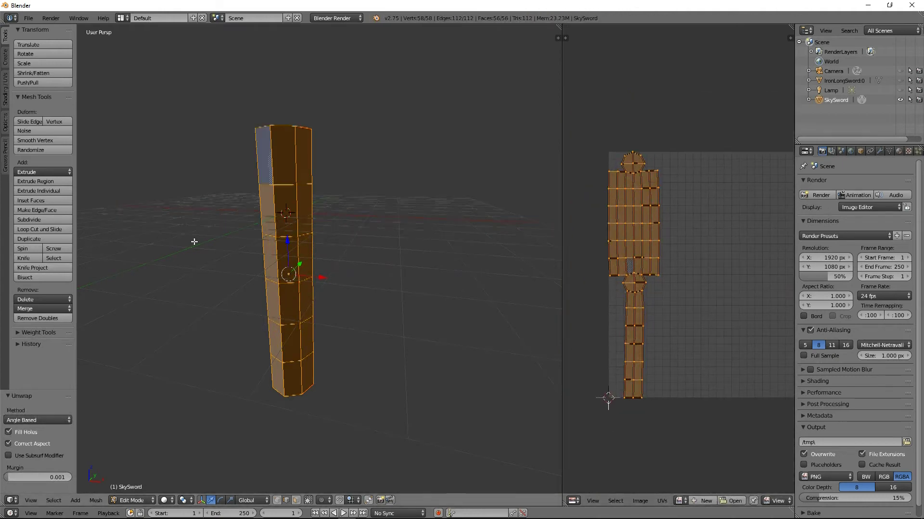
Switch the viewport to wireframe display and box-select the horizontal edge ring one third of the way down the grip.
scroll(273, 229, down, 2)
middle_drag(273, 229, 306, 207)
key(Tab)
key(Tab)
key(z)
middle_drag(321, 239, 334, 252)
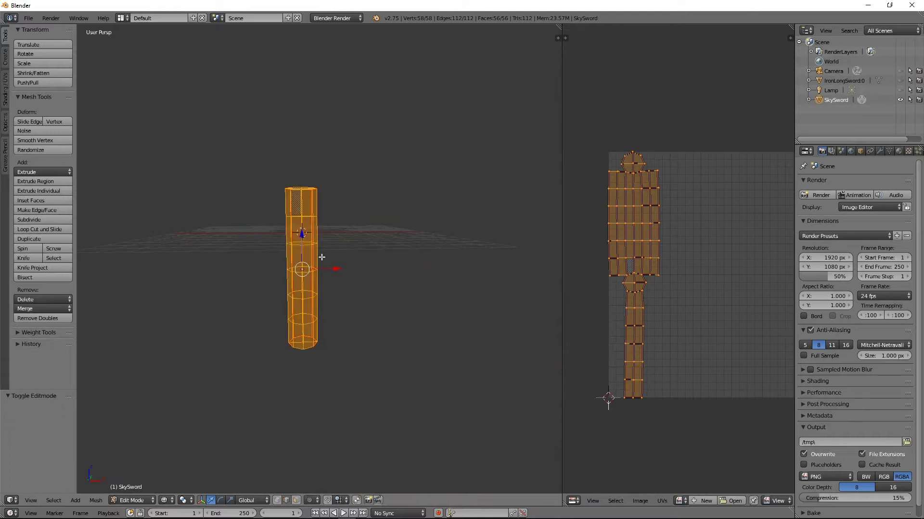
right_click(302, 248)
middle_drag(309, 246, 332, 231)
scroll(352, 243, up, 3)
key(b)
drag(307, 224, 392, 263)
Try to scale the selected edge ring along the X axis.
key(s)
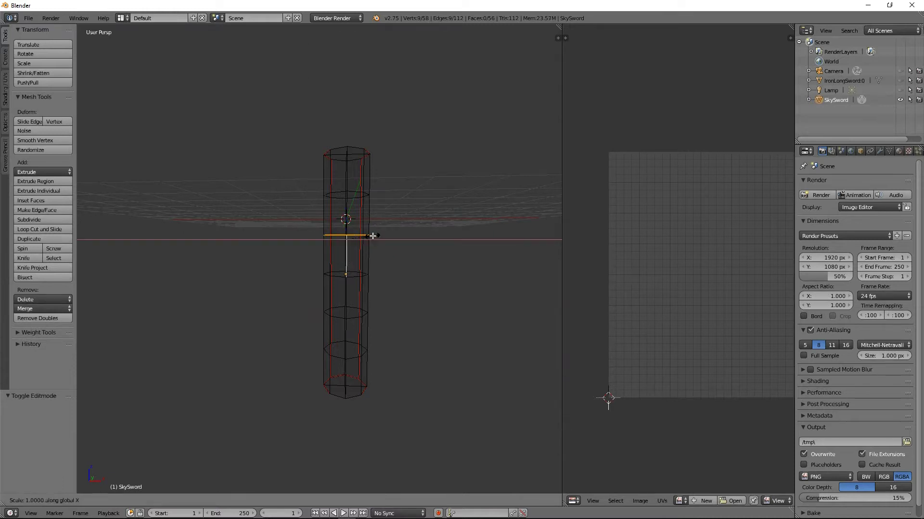
click(368, 237)
middle_drag(350, 299, 378, 280)
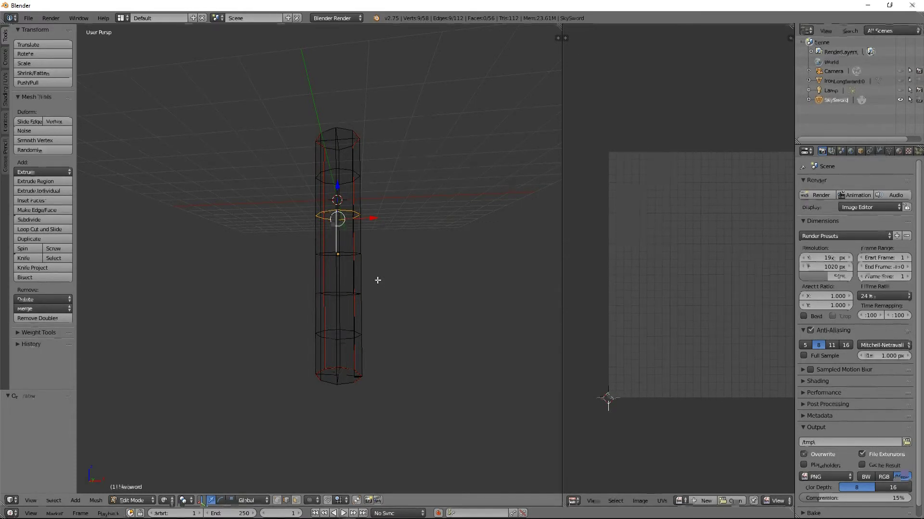
Add the matching lower edge ring to the selection and scale both rings inward by about 0.762 with Z locked.
key(b)
drag(293, 279, 423, 301)
key(s)
key(x)
key(shift+z)
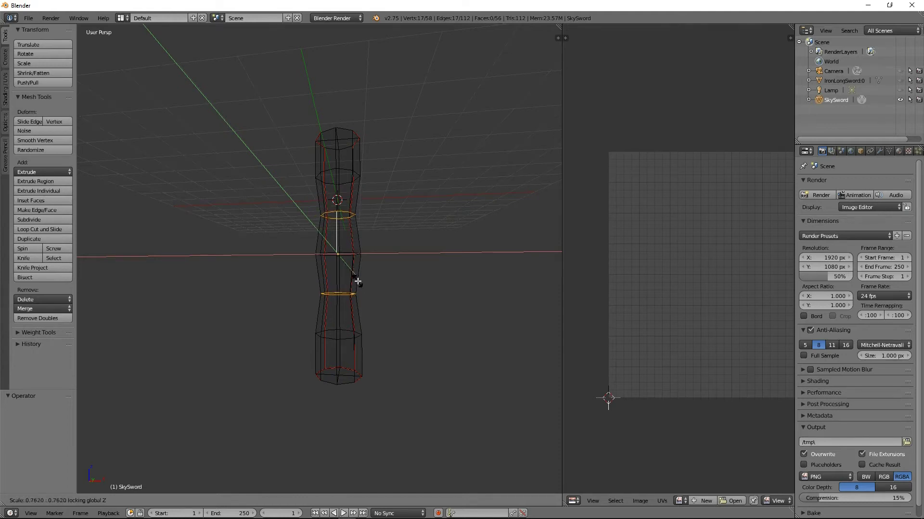
click(358, 281)
Select the entire contoured grip mesh and return the viewport to solid display.
middle_drag(357, 185, 340, 117)
right_click(343, 120)
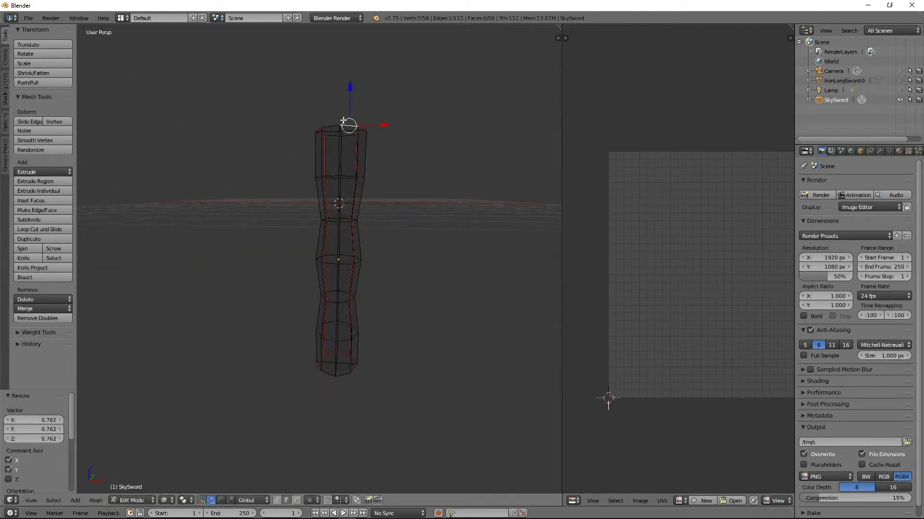
middle_drag(375, 233, 352, 200)
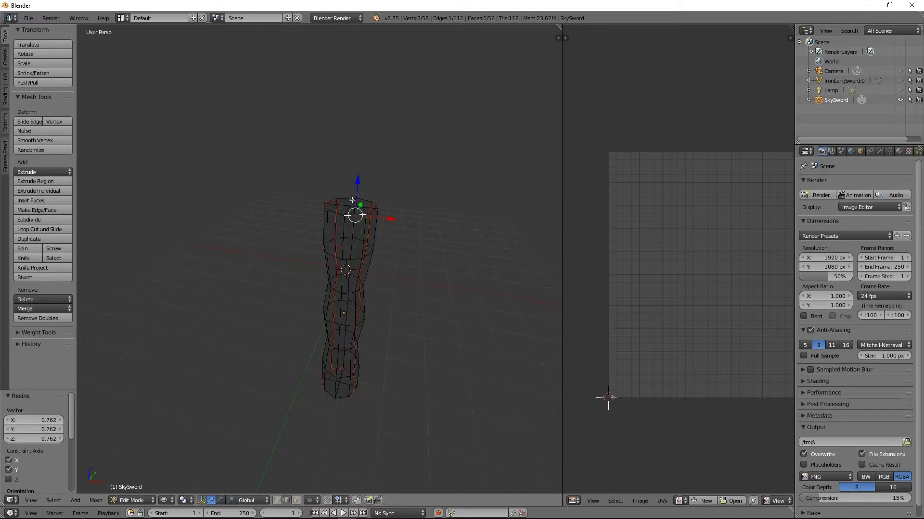
key(a)
key(a)
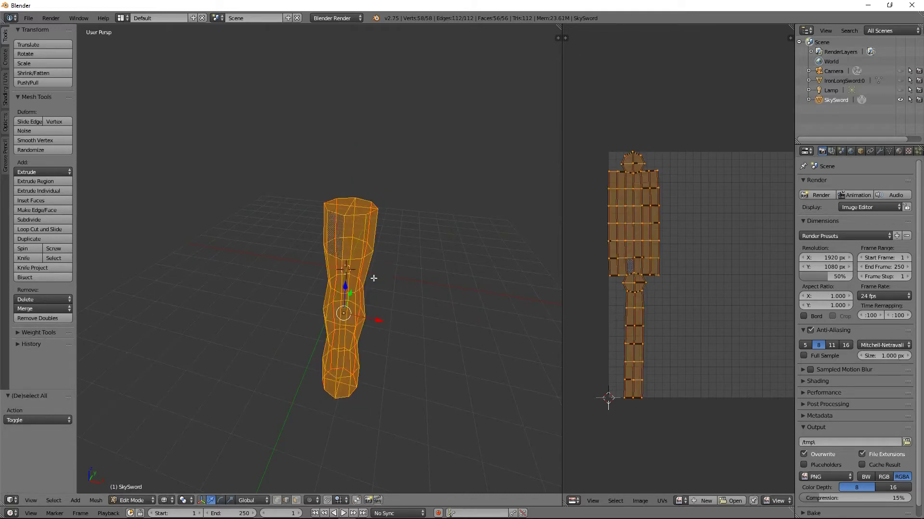
key(Tab)
key(Tab)
key(z)
mouse_move(364, 297)
middle_down()
mouse_move(390, 255)
mouse_move(390, 269)
middle_up()
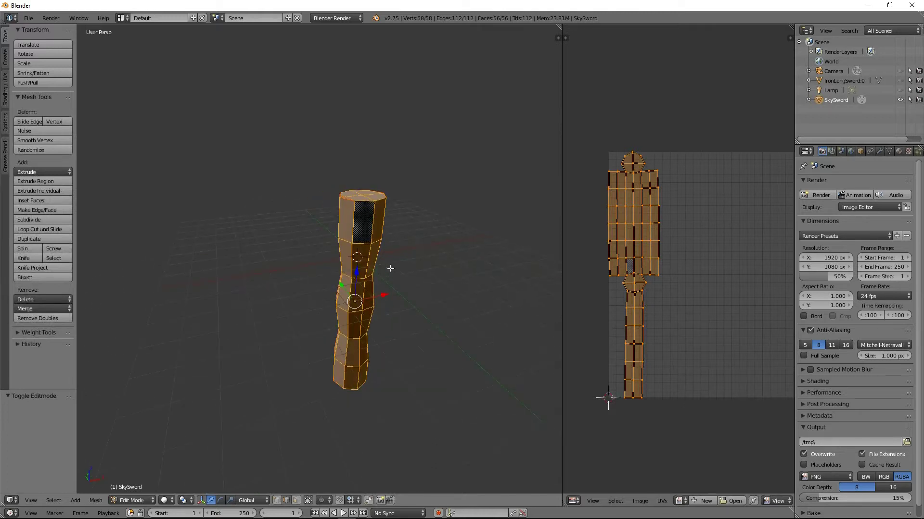
Duplicate the grip mesh in place and move the copy up the Z axis by about 5.383.
key(shift+d)
right_click(346, 325)
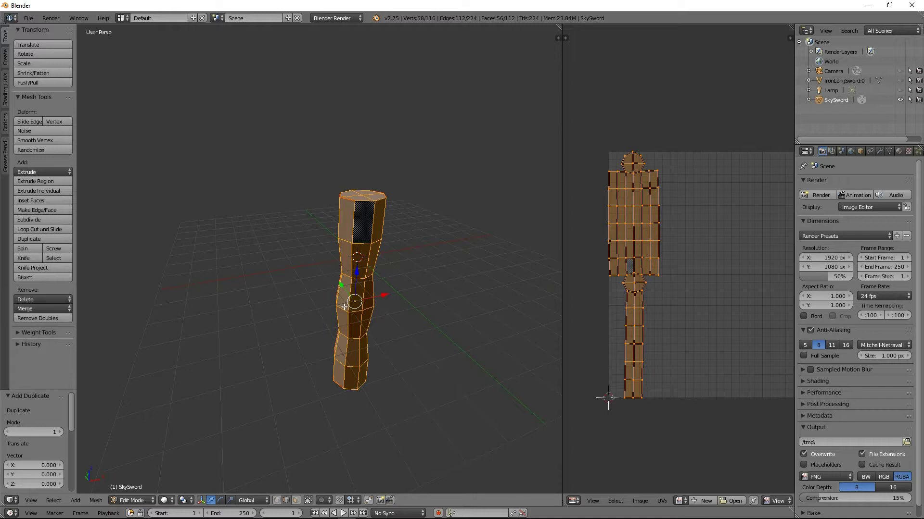
drag(356, 275, 370, 158)
middle_drag(371, 158, 326, 144)
scroll(337, 179, down, 2)
middle_drag(345, 215, 404, 253)
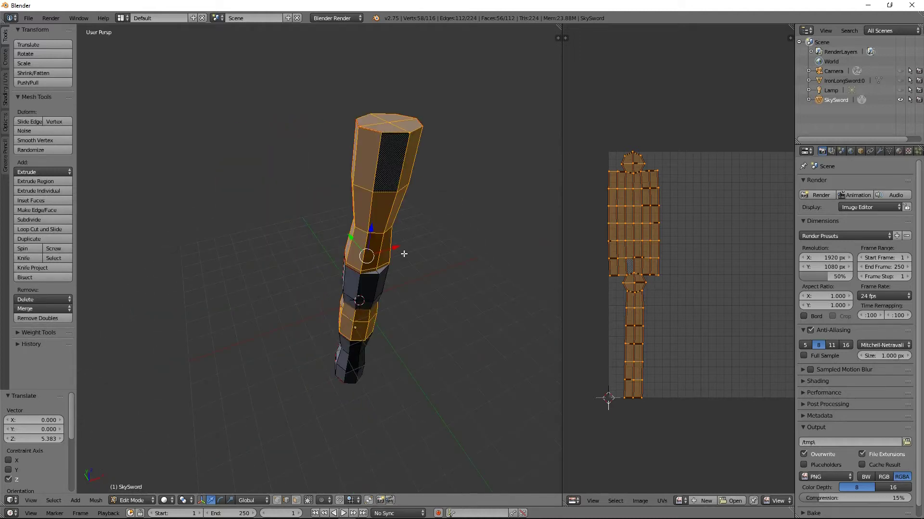
Rotate the duplicated mesh 90° about the global X axis so it lies across the grip's upper end as a crossguard.
key(ctrl+space)
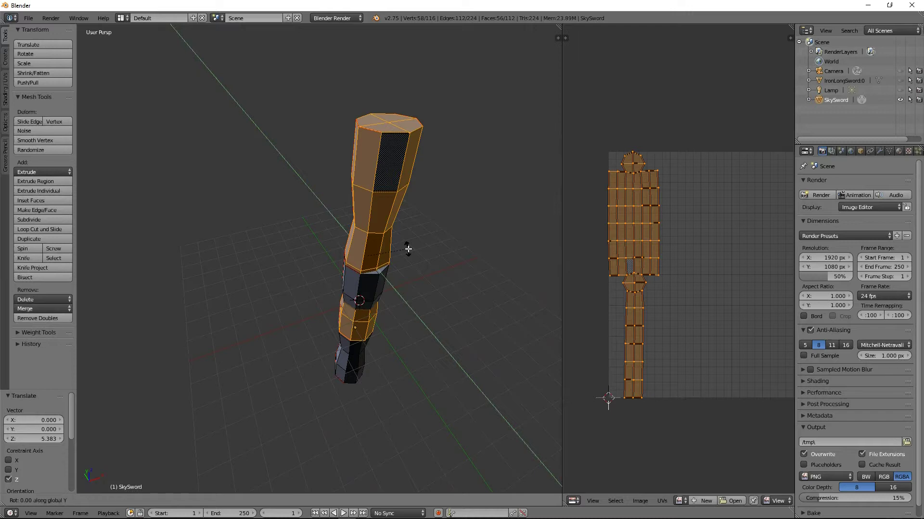
key(x)
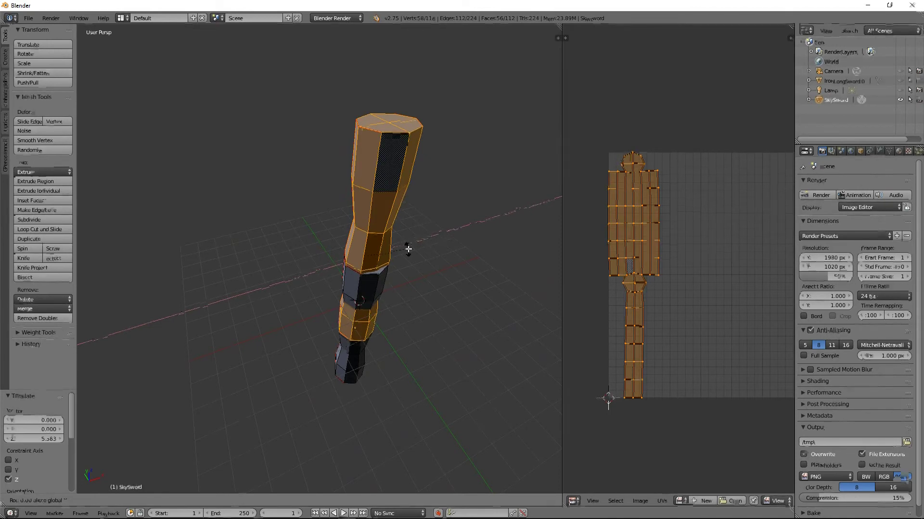
text(90)
key(Return)
middle_drag(409, 248, 403, 267)
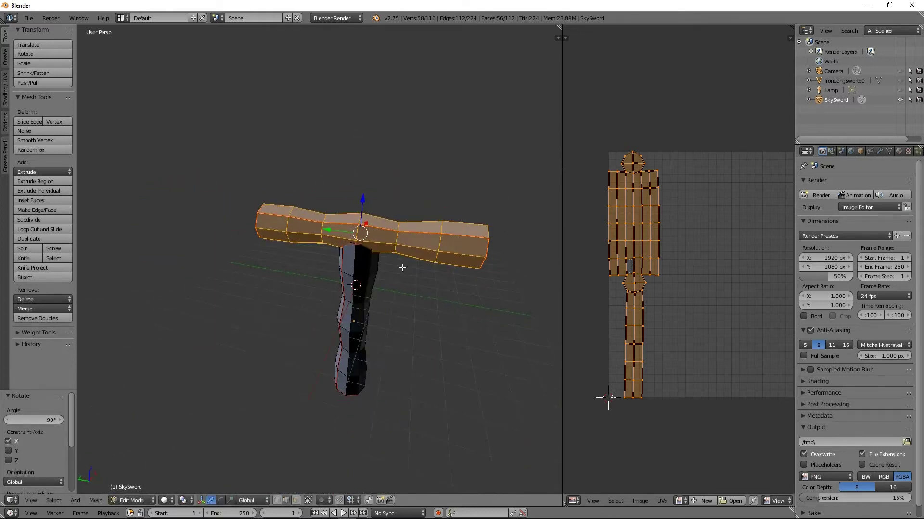
Undo the crossguard's rotation about X and rotate it 90° about the global Y axis instead.
key(ctrl+z)
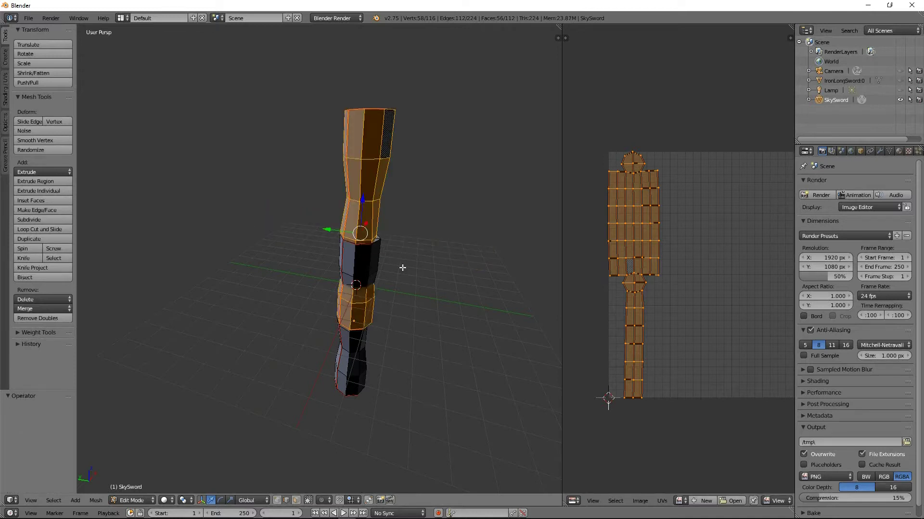
text(ry90)
key(BackSpace)
key(BackSpace)
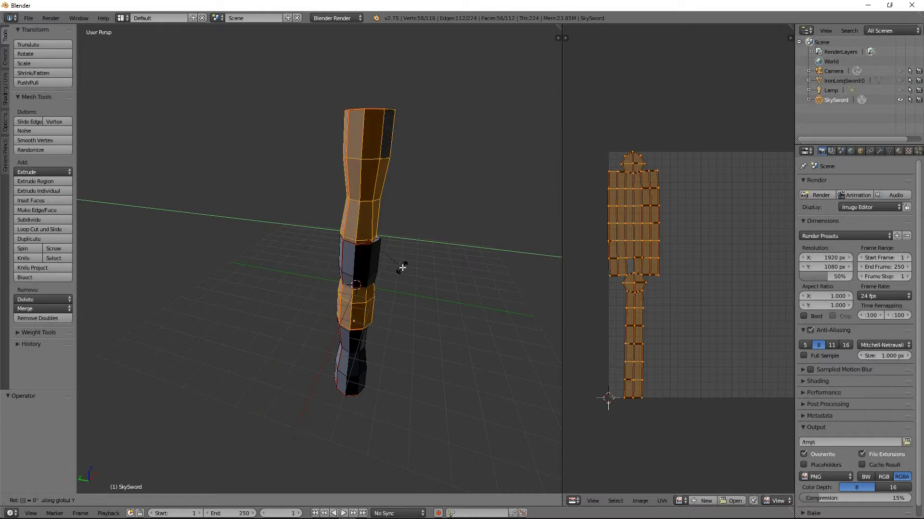
text(x90)
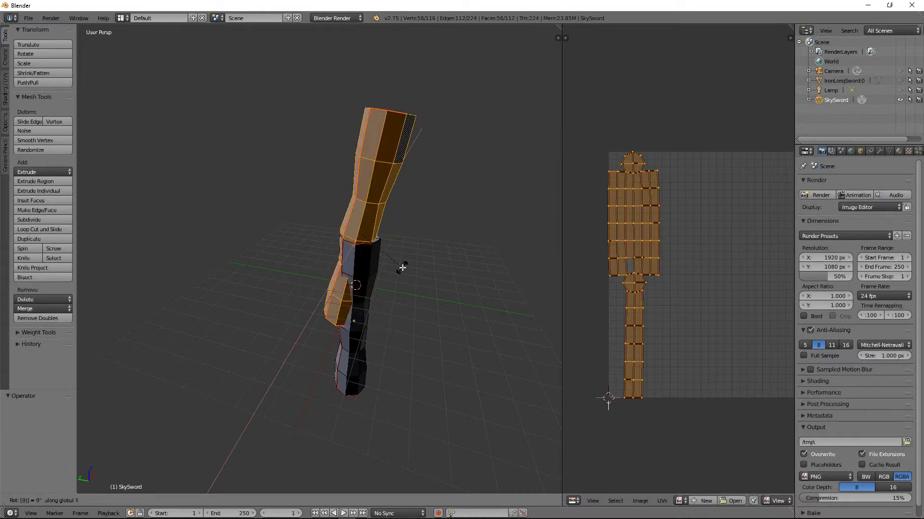
key(BackSpace)
key(BackSpace)
text(y90)
key(Return)
mouse_move(370, 260)
middle_down()
mouse_move(324, 275)
mouse_move(374, 256)
middle_up()
scroll(324, 275, down, 4)
scroll(323, 277, up, 4)
middle_drag(417, 278, 342, 296)
middle_drag(359, 243, 377, 283)
key(s)
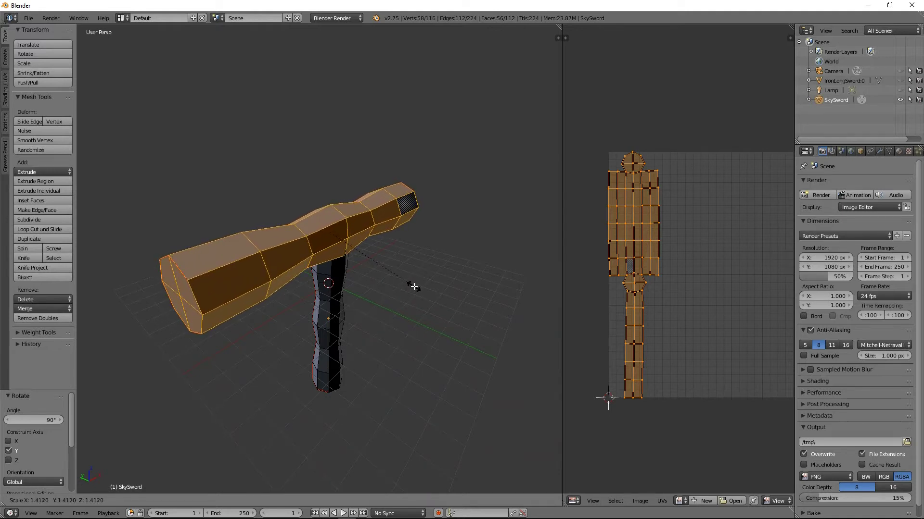
key(x)
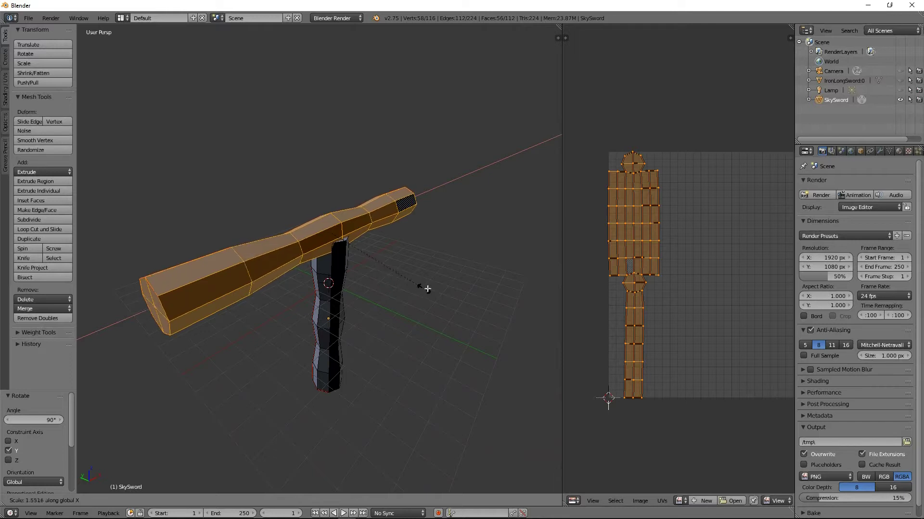
key(z)
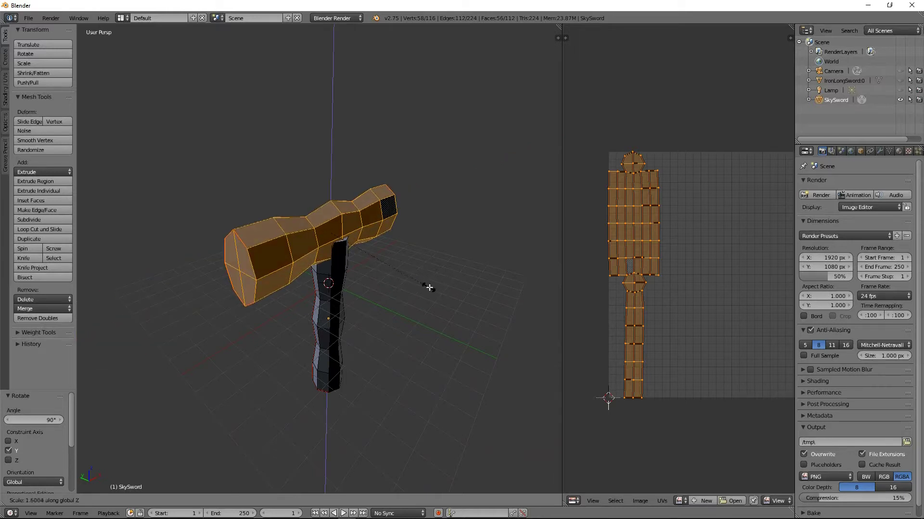
key(y)
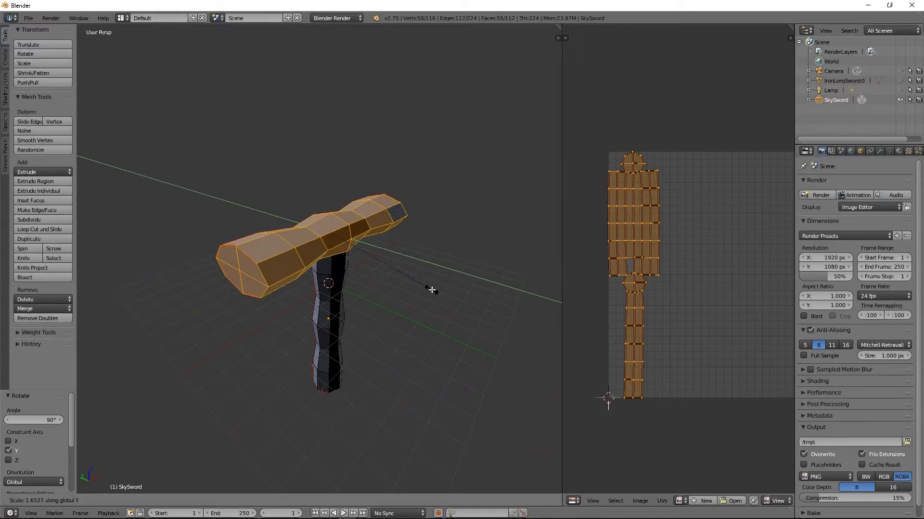
key(Escape)
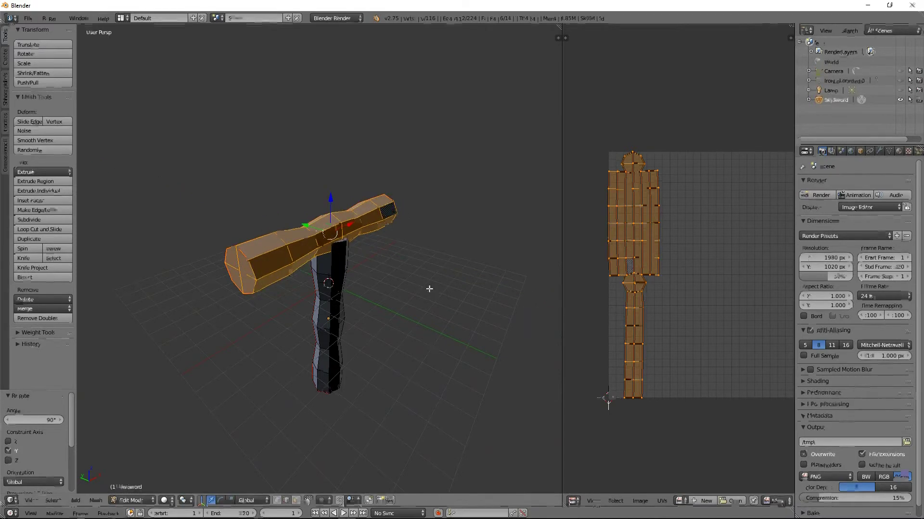
Scale the crossguard along the global Y axis by about 1.529.
key(s)
key(y)
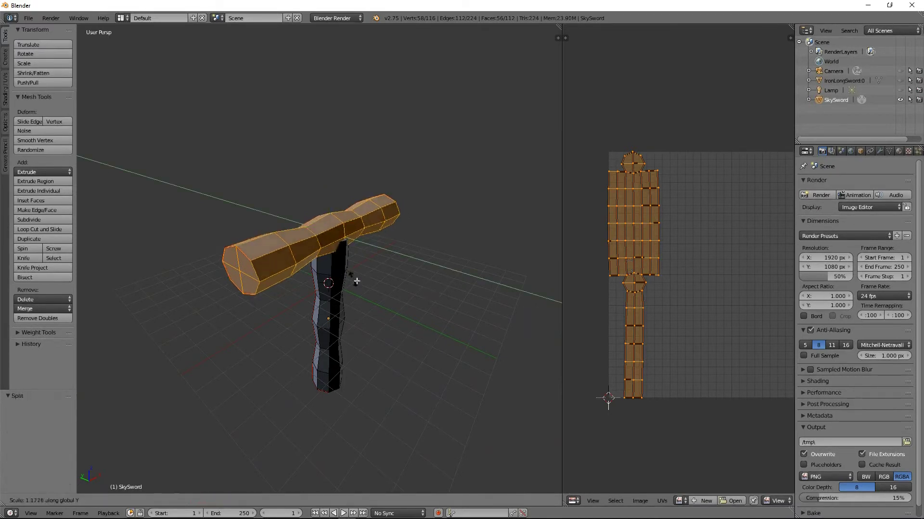
click(367, 287)
middle_drag(367, 286, 347, 273)
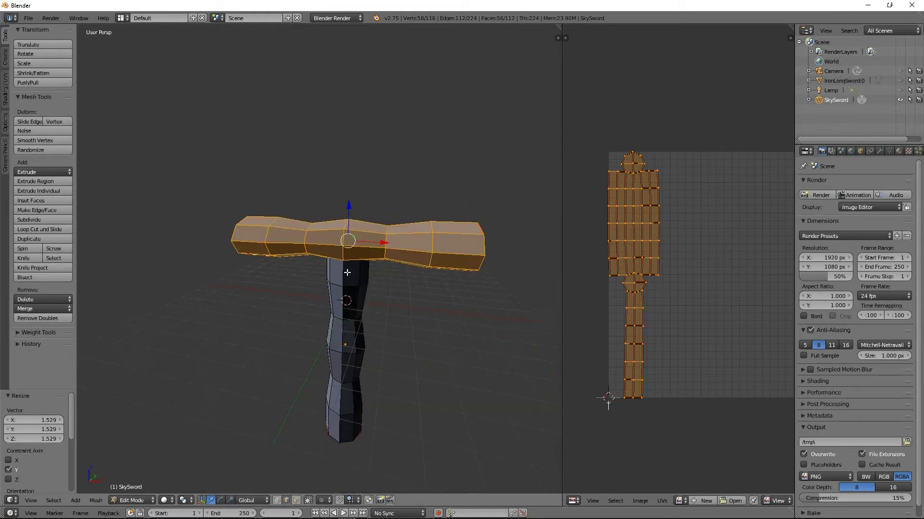
In wireframe display, select the two edge rings flanking the crossguard's centre.
mouse_move(350, 231)
middle_down()
mouse_move(370, 252)
mouse_move(323, 228)
middle_up()
key(z)
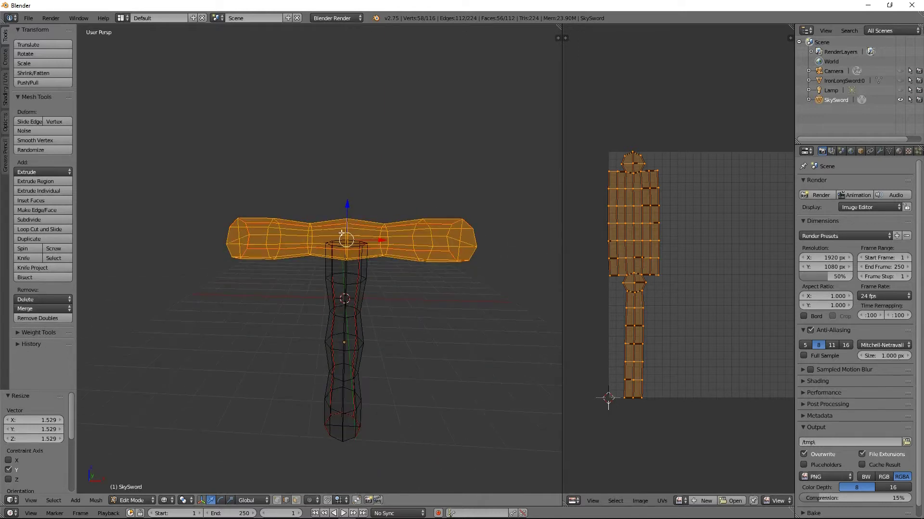
right_click(312, 225)
right_click(295, 229)
key(b)
drag(299, 204, 323, 280)
key(b)
drag(375, 216, 415, 310)
key(s)
key(x)
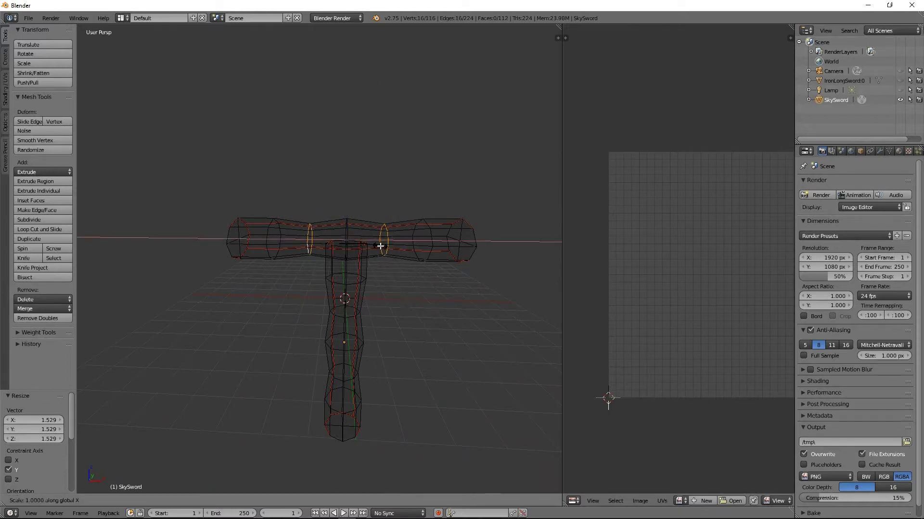
key(shift+z)
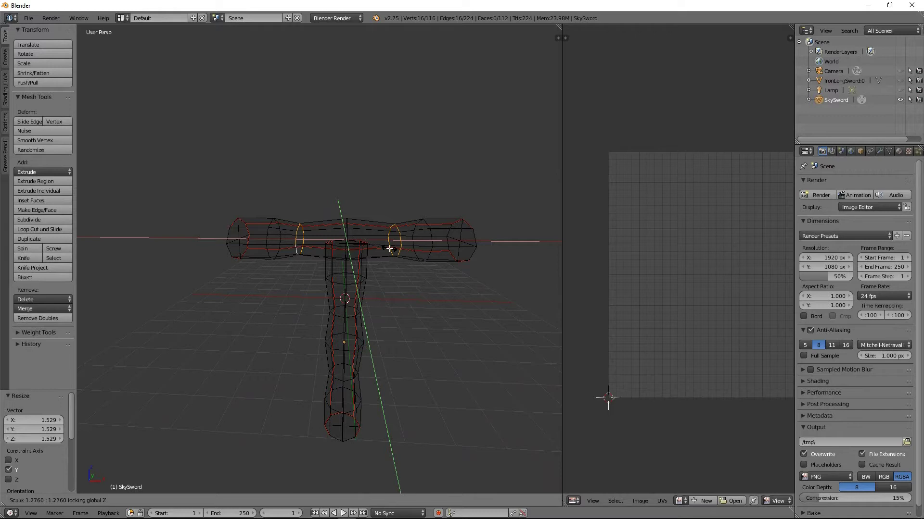
key(Escape)
Scale both selected rings by about 1.175 with Y locked, and bring them back together along X by about 0.856.
key(s)
key(x)
key(shift+y)
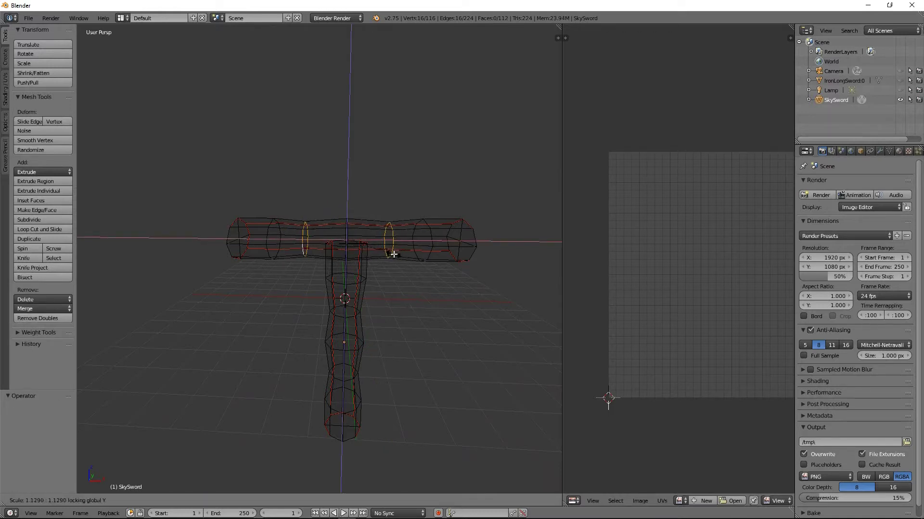
click(394, 261)
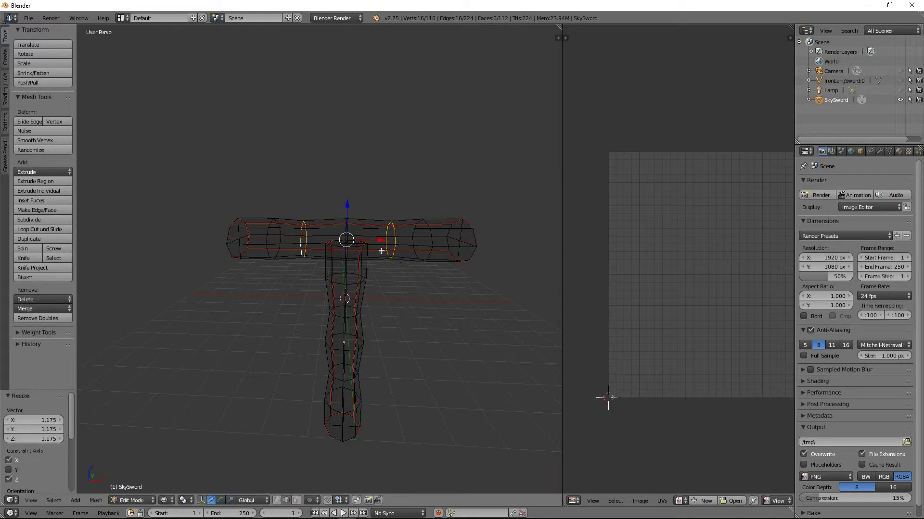
key(s)
key(x)
click(376, 243)
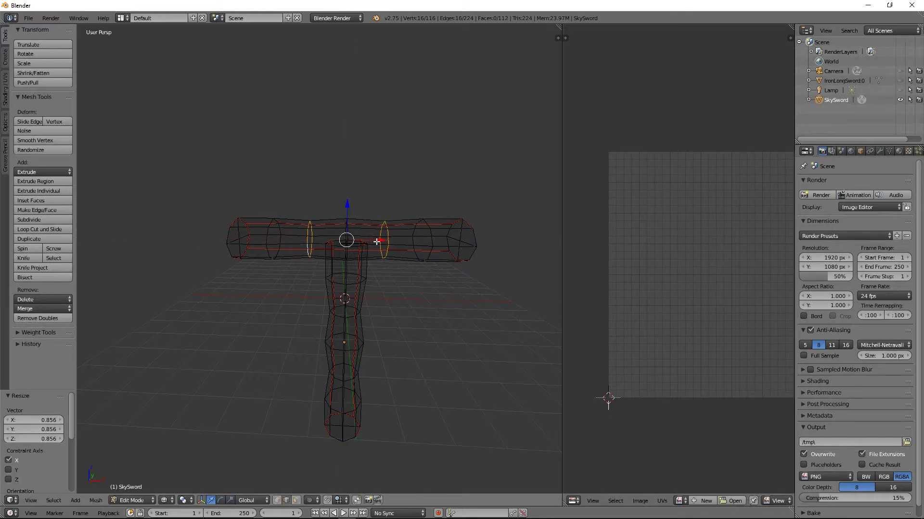
Return to solid display, switch to object mode and examine the crossguard's shape from several angles.
key(z)
key(Tab)
middle_drag(384, 270, 404, 269)
middle_drag(307, 260, 362, 316)
scroll(334, 270, up, 4)
scroll(324, 345, down, 3)
middle_drag(299, 302, 323, 302)
key(Tab)
right_click(279, 268)
key(Tab)
scroll(368, 255, up, 4)
scroll(358, 238, down, 3)
scroll(327, 303, up, 2)
scroll(330, 308, down, 3)
scroll(330, 309, up, 3)
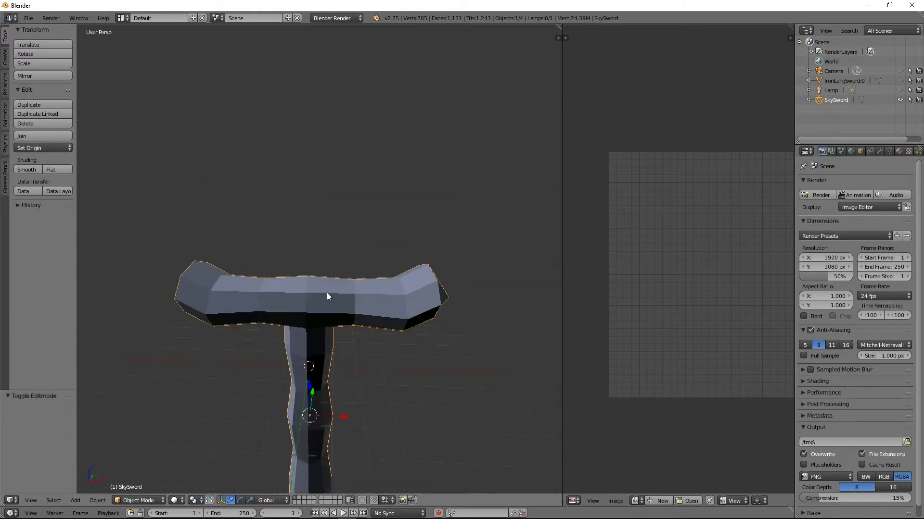
Unhide the IronLongSword reference and move the SkySword object up the Z axis by about 2.230 to align with it.
scroll(328, 362, down, 4)
middle_drag(328, 362, 371, 263)
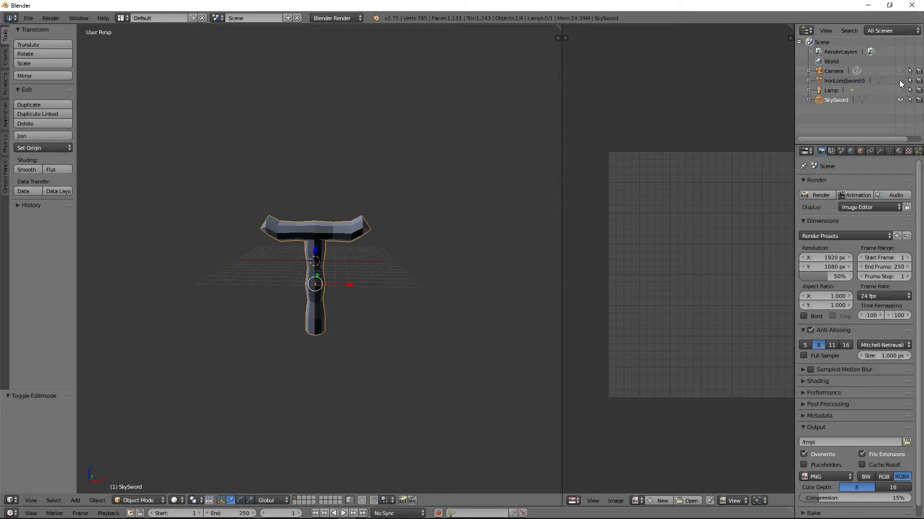
click(900, 81)
middle_drag(405, 200, 328, 258)
drag(313, 262, 308, 232)
middle_drag(331, 317, 325, 289)
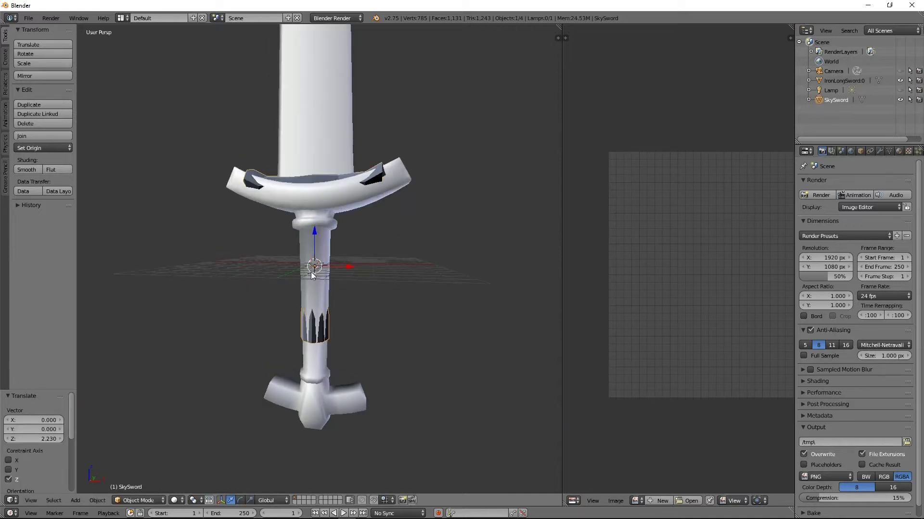
Compare the crossguard and grip with the reference, hide the IronLongSword object and return SkySword to edit mode.
scroll(312, 275, up, 4)
key(Tab)
key(Tab)
scroll(381, 157, down, 4)
middle_drag(374, 153, 290, 188)
scroll(291, 186, up, 5)
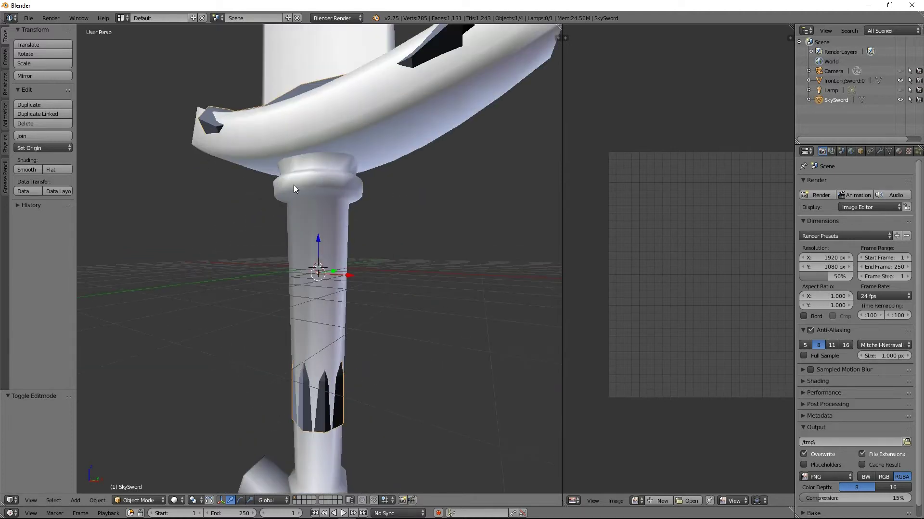
click(900, 80)
key(Tab)
scroll(302, 233, down, 3)
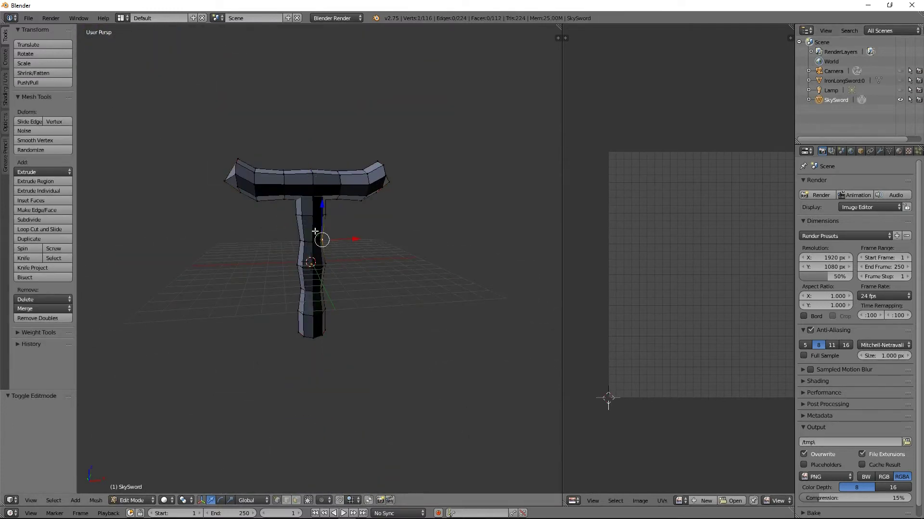
Select the entire grip and try scaling it, first along the Z axis and then uniformly by about 1.243.
key(ctrl+KP_Add)
key(ctrl+KP_Add)
key(ctrl+KP_Add)
key(ctrl+KP_Add)
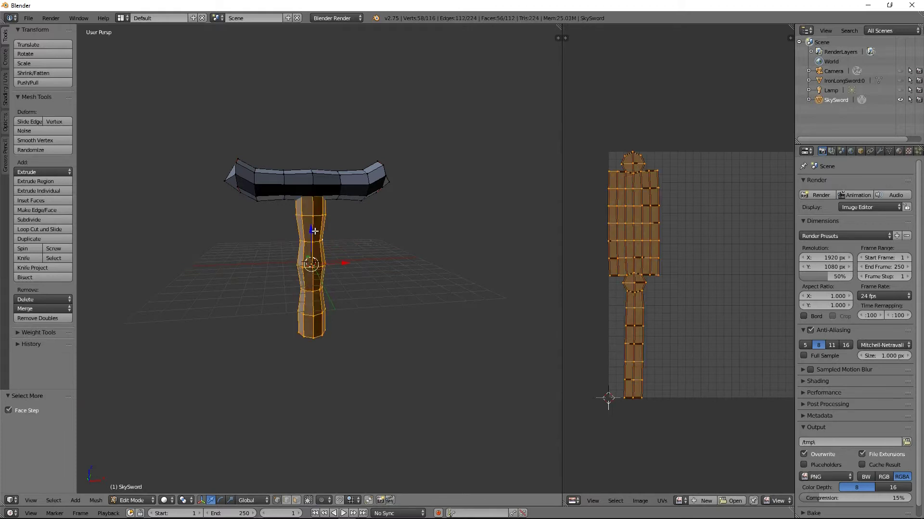
key(s)
key(z)
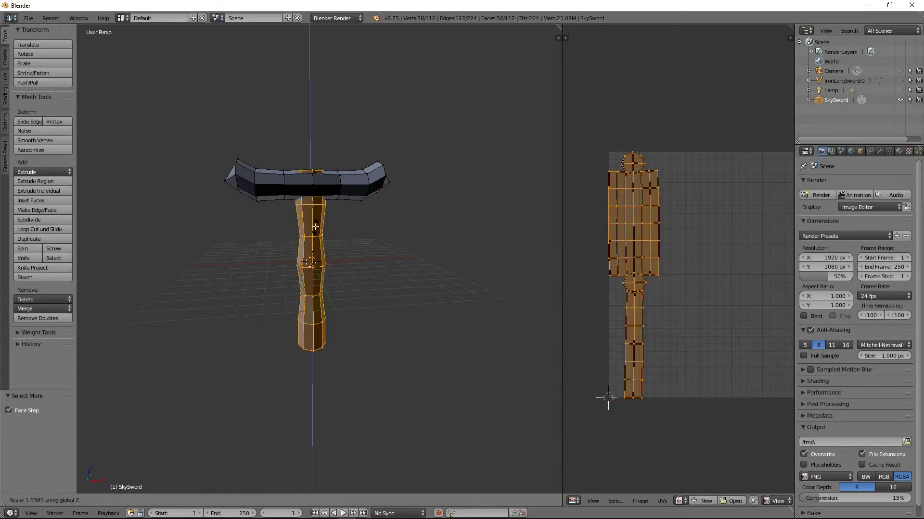
click(315, 227)
key(s)
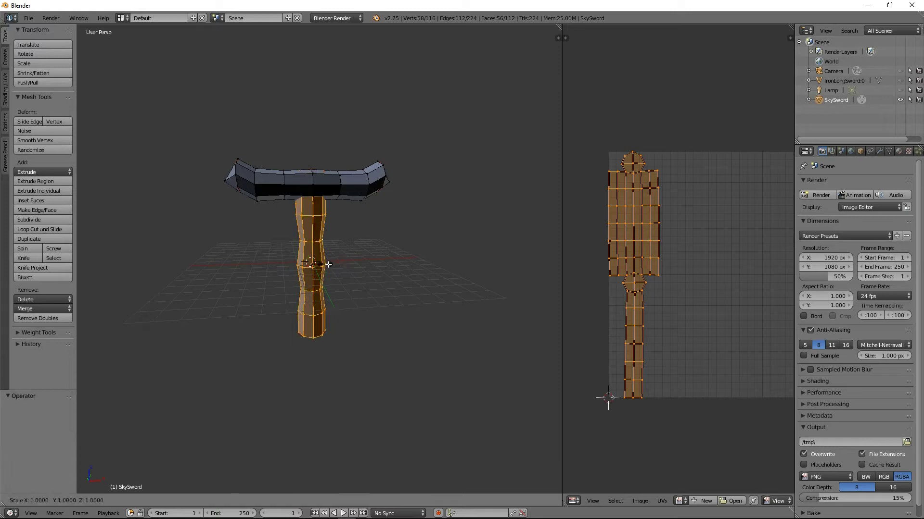
click(329, 266)
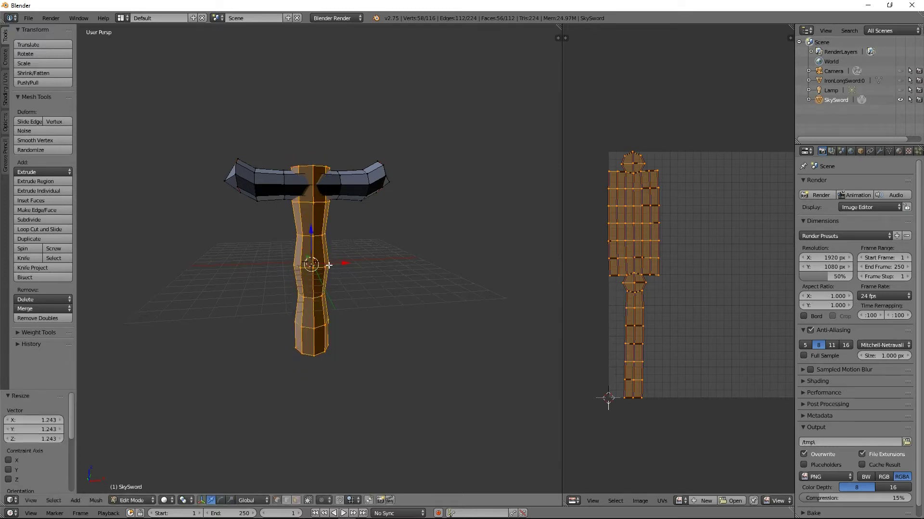
key(ctrl+z)
Select the whole mesh and scale the grip and crossguard together uniformly by about 1.258.
key(a)
key(a)
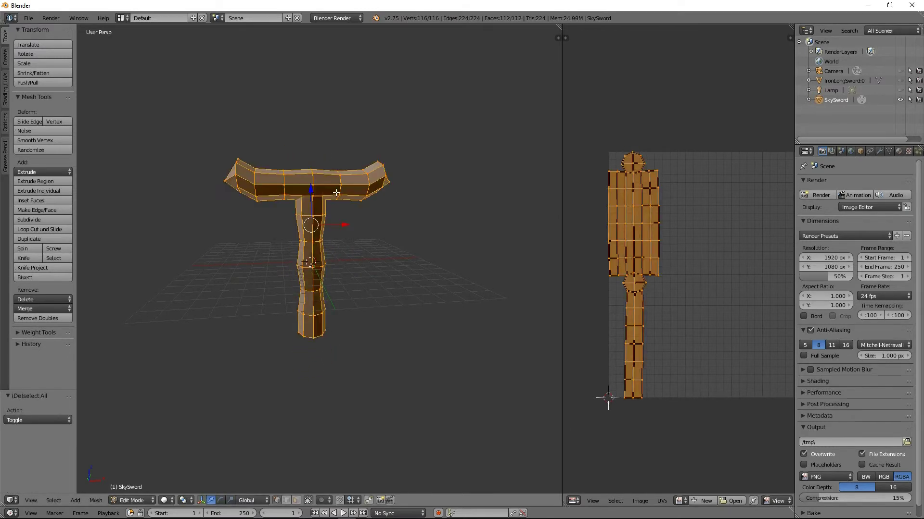
key(s)
click(354, 194)
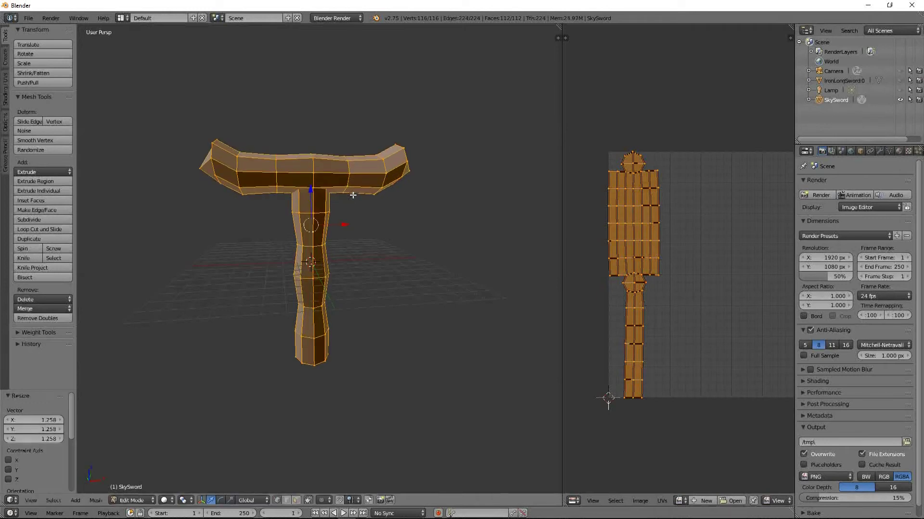
Select the entire grip and scale it along the Z axis by about -1.150.
right_click(319, 268)
key(ctrl+KP_Add)
key(ctrl+KP_Add)
key(ctrl+KP_Add)
key(ctrl+KP_Add)
key(ctrl+KP_Add)
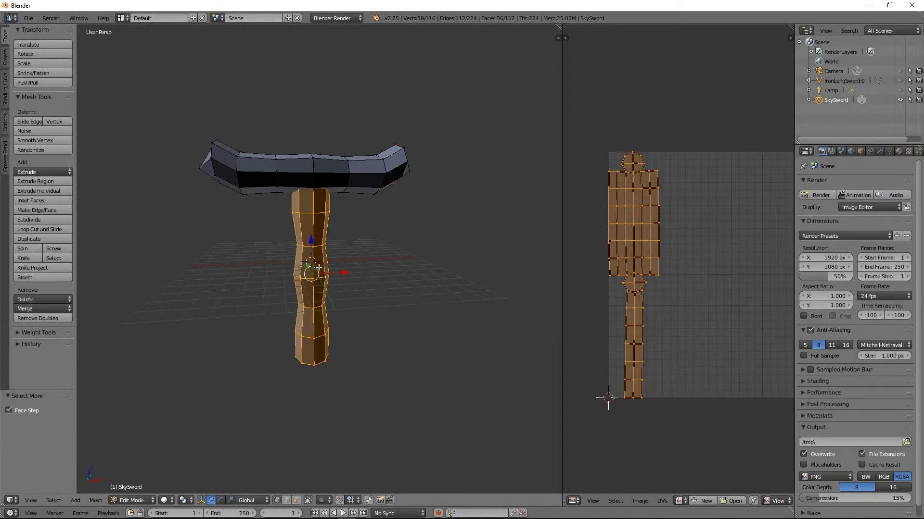
key(s)
key(z)
click(309, 259)
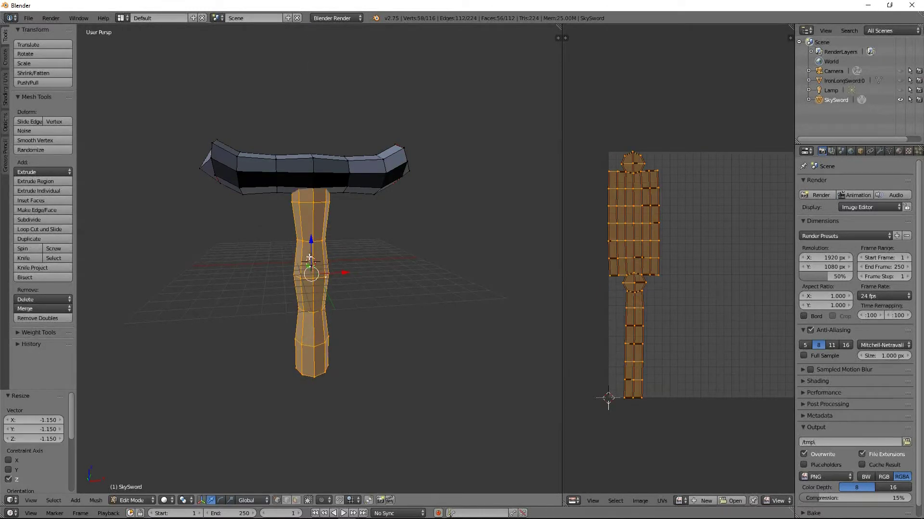
Move the grip down the Z axis by about 1.134 and unhide the IronLongSword reference.
key(g)
key(z)
click(311, 259)
middle_drag(373, 260, 345, 290)
click(900, 80)
Scale the grip by about 1.026 with Z locked and move it up the Z axis by about 0.413.
key(s)
key(x)
key(shift+z)
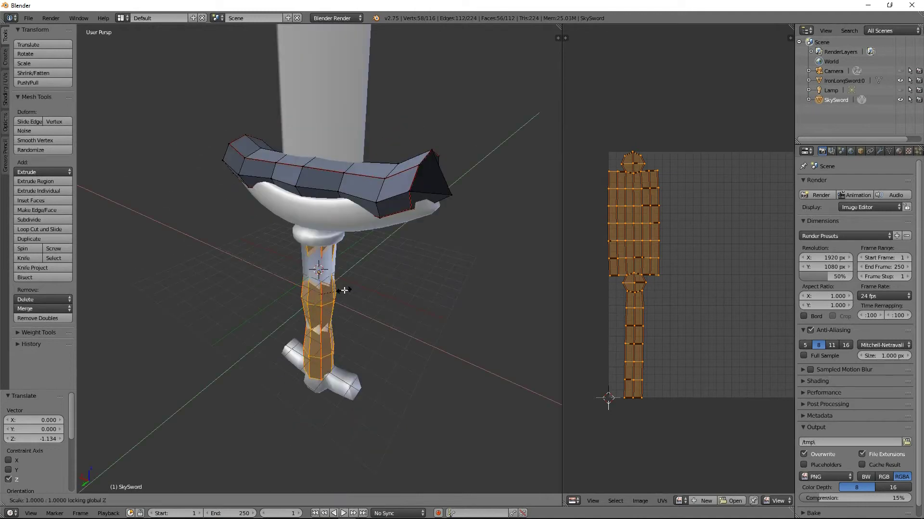
click(345, 292)
middle_drag(345, 292, 341, 244)
key(g)
key(z)
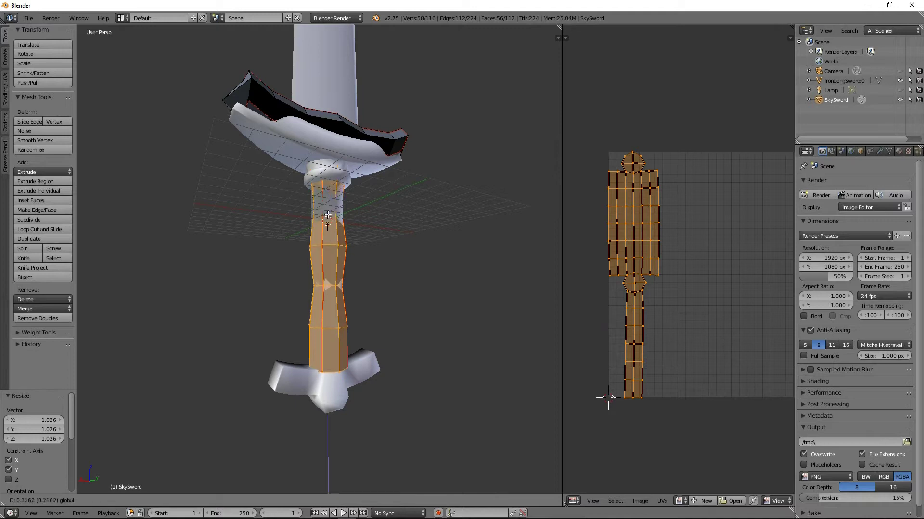
click(327, 214)
Examine how the grip and crossguard fit against the reference sword from several angles.
middle_drag(327, 215, 239, 315)
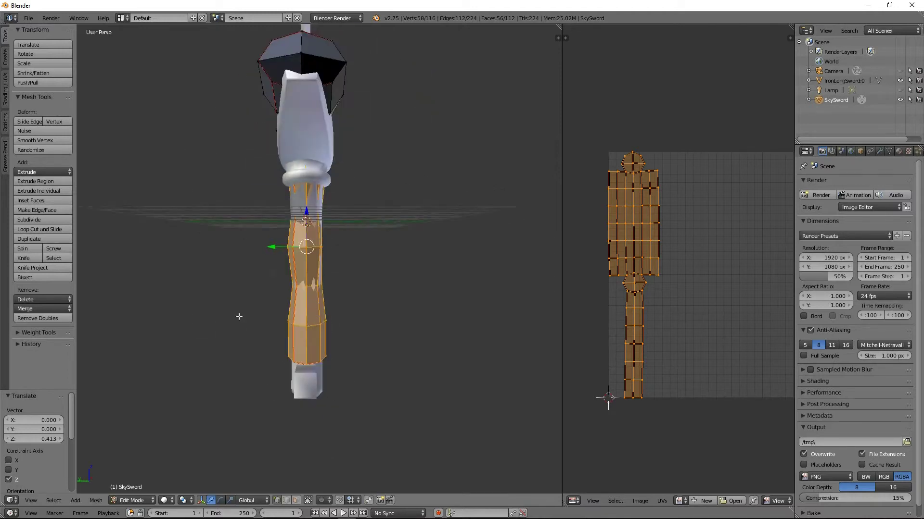
scroll(433, 346, up, 5)
middle_drag(433, 346, 284, 364)
mouse_move(320, 268)
middle_down()
mouse_move(392, 284)
mouse_move(452, 231)
mouse_move(403, 243)
mouse_move(352, 218)
mouse_move(333, 279)
middle_up()
scroll(406, 295, down, 3)
middle_drag(406, 294, 447, 266)
scroll(372, 320, up, 4)
middle_drag(372, 321, 401, 312)
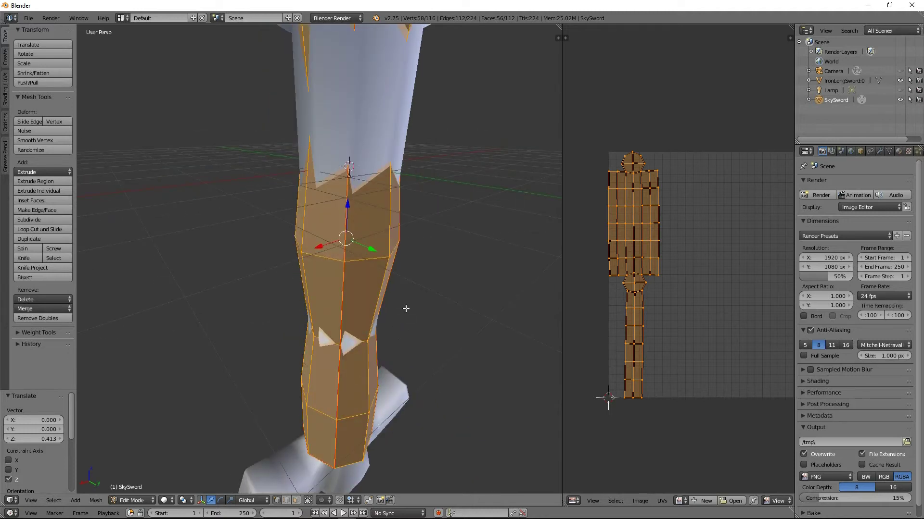
middle_drag(406, 308, 393, 284)
scroll(370, 289, down, 3)
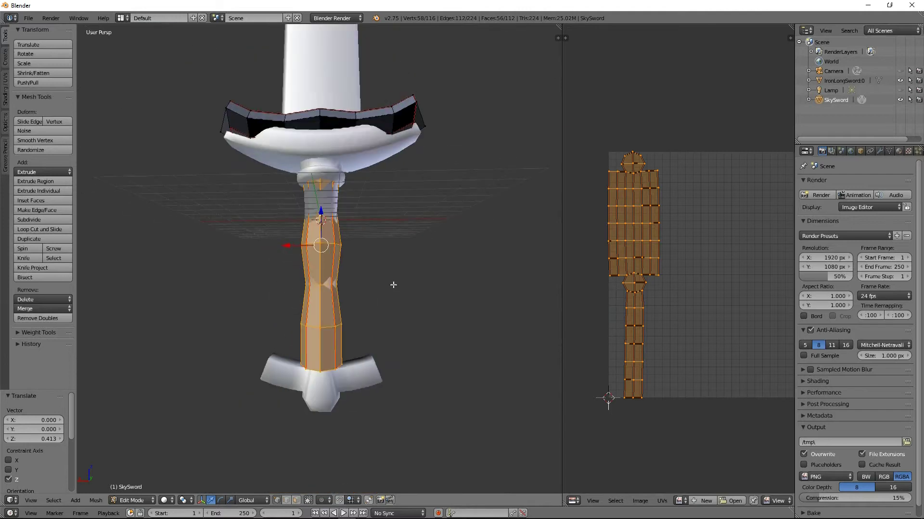
middle_drag(371, 248, 707, 136)
middle_drag(530, 173, 358, 183)
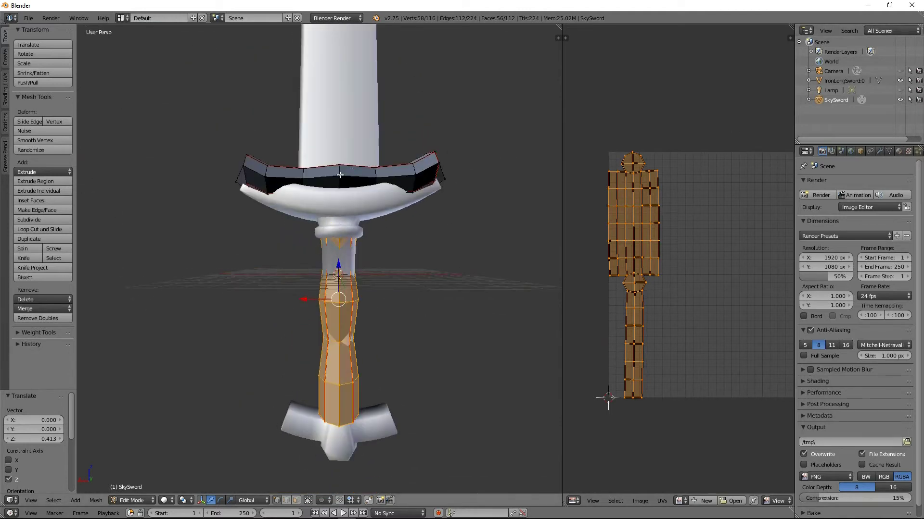
Compare the crossguard and the missing pommel area with the reference sword, and hide the IronLongSword reference.
right_click(340, 175)
click(899, 80)
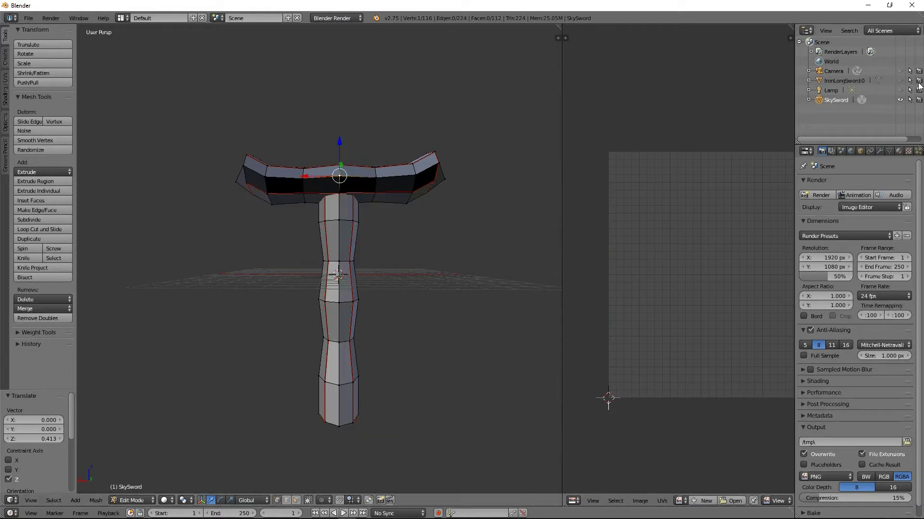
click(899, 81)
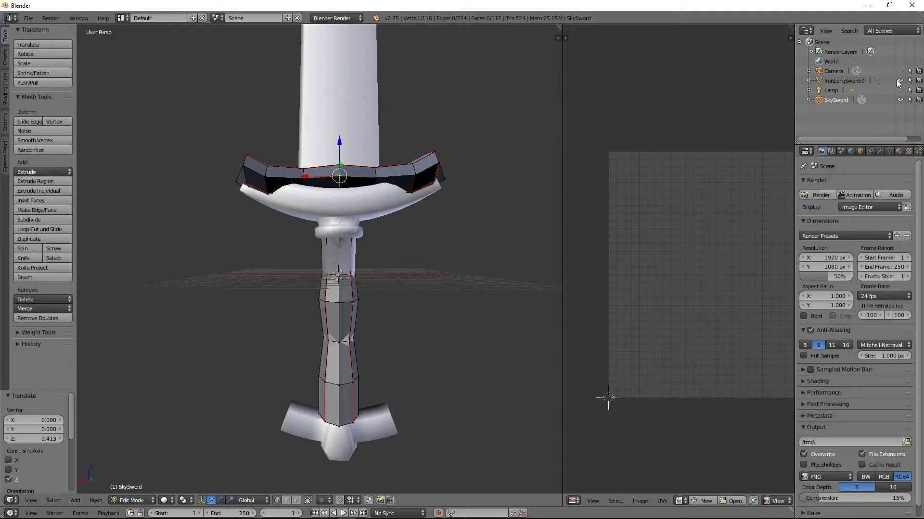
middle_drag(337, 395, 298, 331)
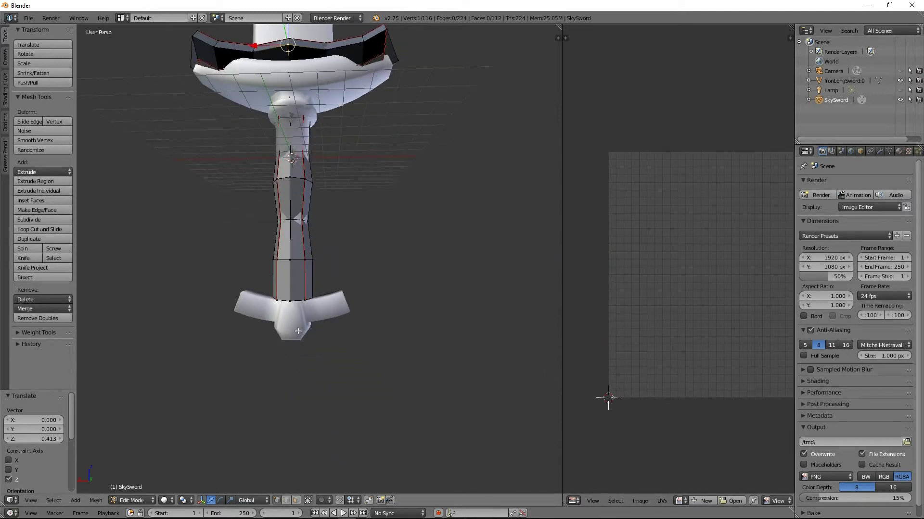
middle_drag(327, 132, 390, 297)
scroll(387, 288, up, 4)
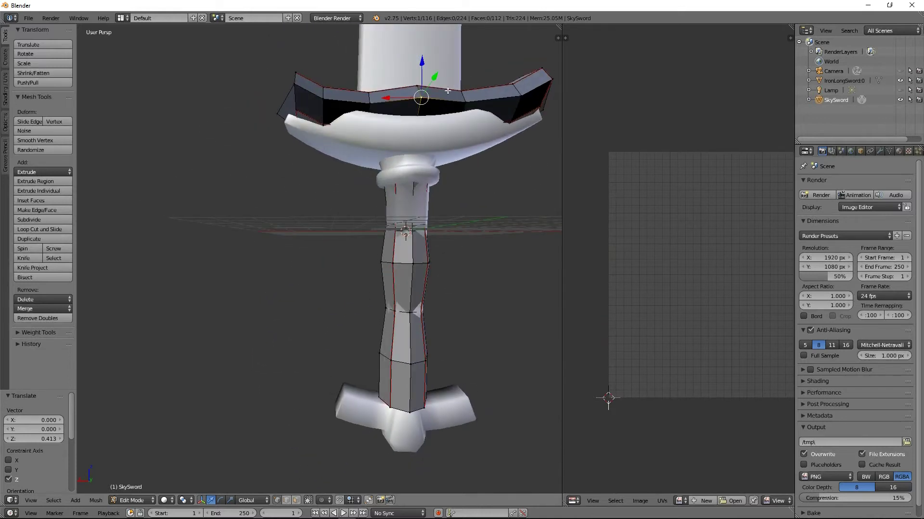
click(899, 81)
middle_drag(337, 216, 321, 204)
scroll(317, 207, down, 2)
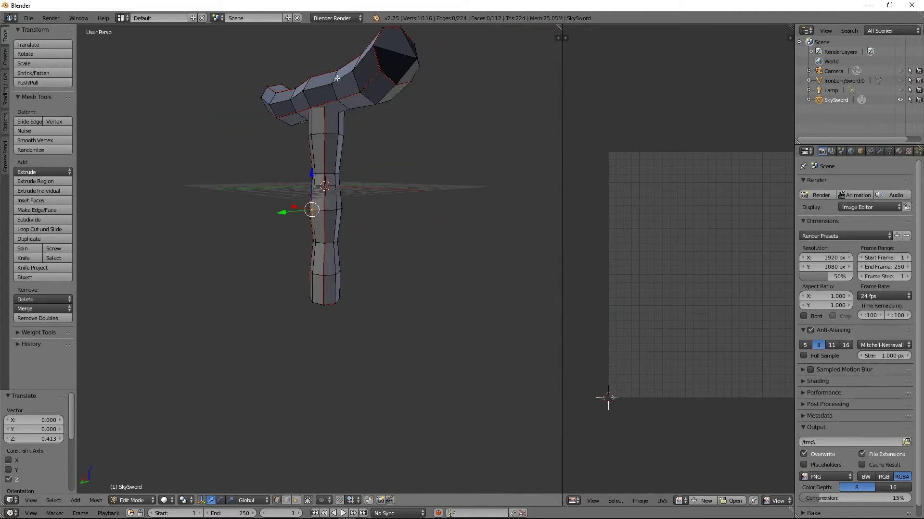
Select the entire crossguard by growing the selection from one of its vertices.
key(a)
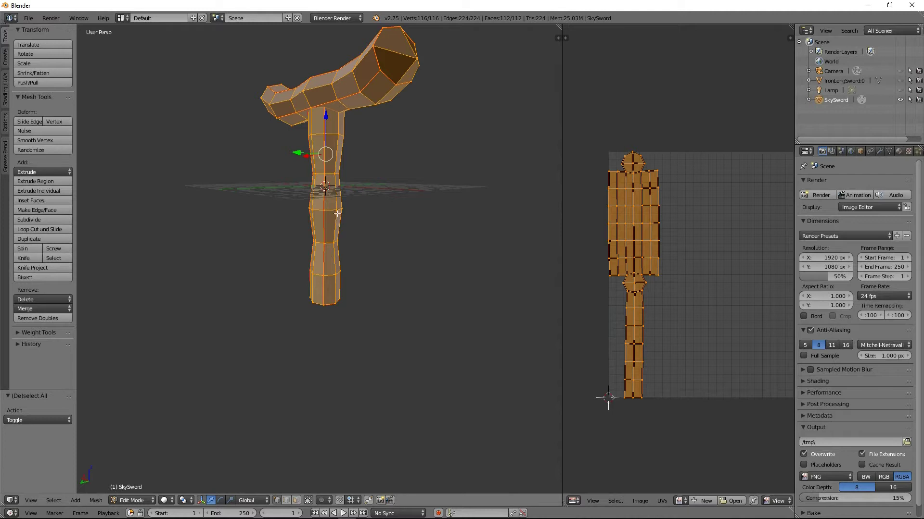
right_click(352, 72)
key(ctrl+KP_Add)
key(ctrl+KP_Add)
key(ctrl+KP_Add)
key(ctrl+KP_Add)
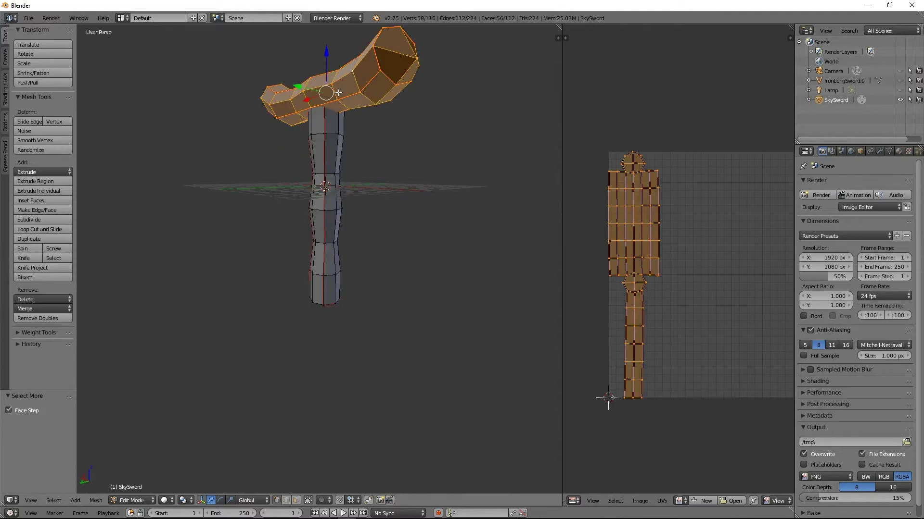
middle_drag(333, 100, 373, 103)
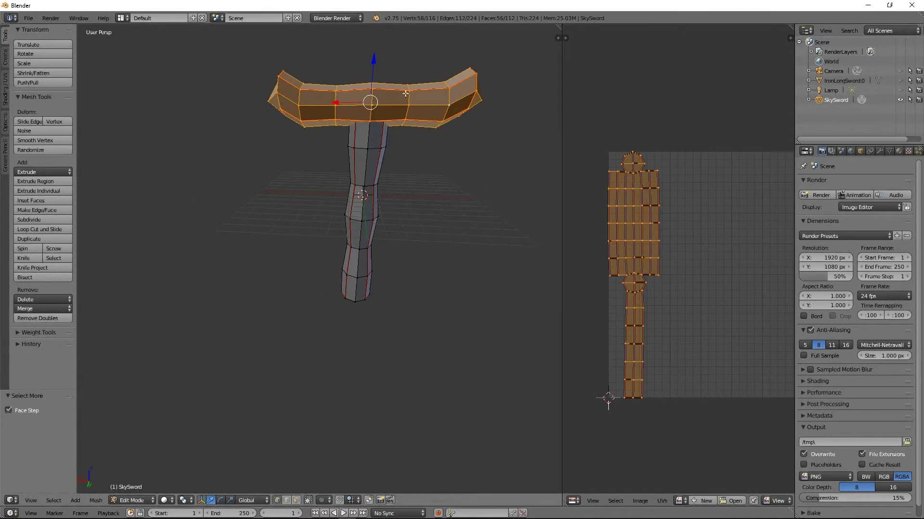
middle_drag(362, 203, 367, 159)
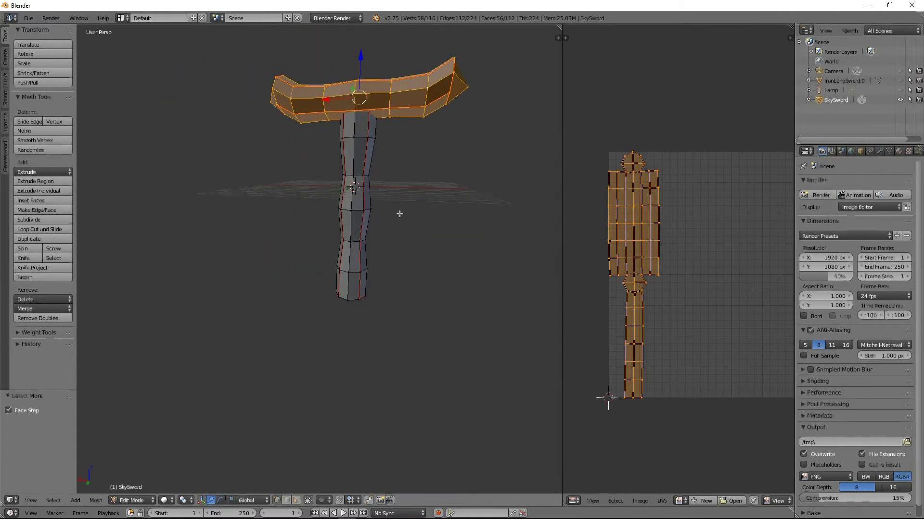
key(g)
click(392, 159)
key(ctrl+z)
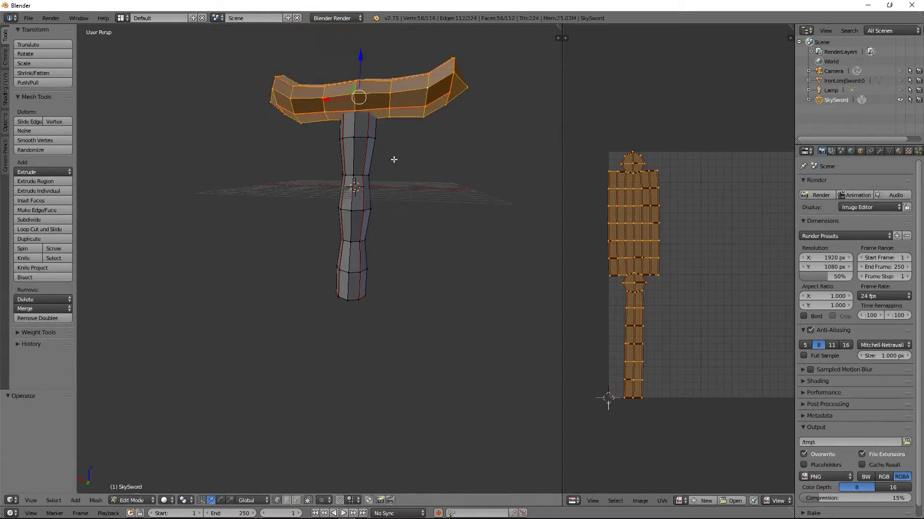
key(g)
click(379, 89)
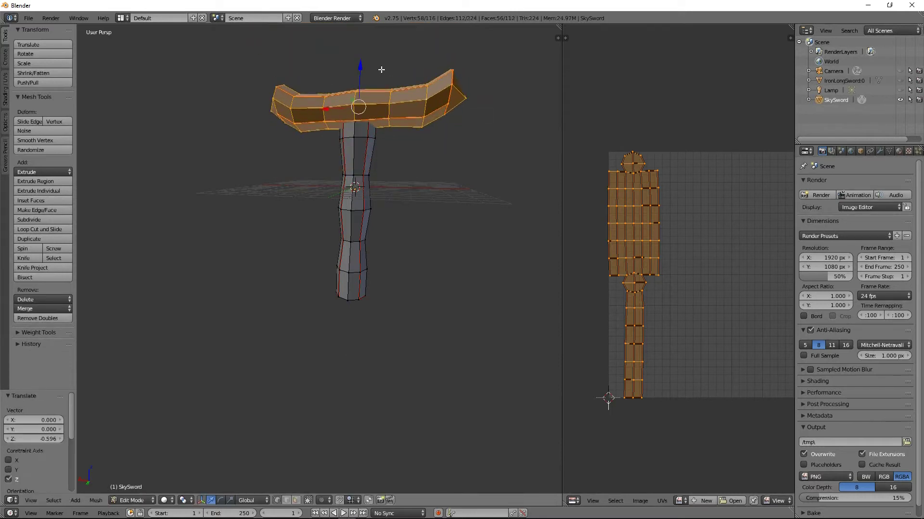
key(ctrl+z)
Duplicate the crossguard in place and move the copy down the Z axis by about 14.41 to the grip's lower end.
key(shift+d)
right_click(368, 63)
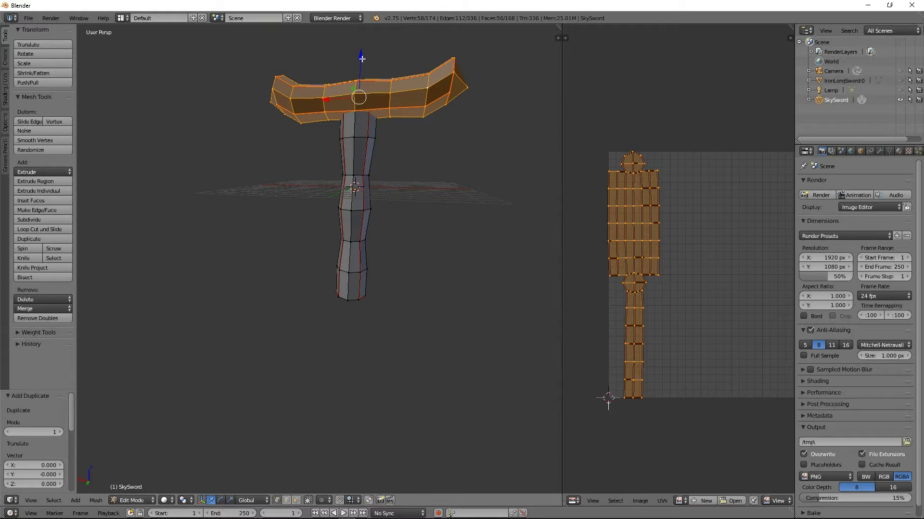
key(g)
key(z)
click(376, 246)
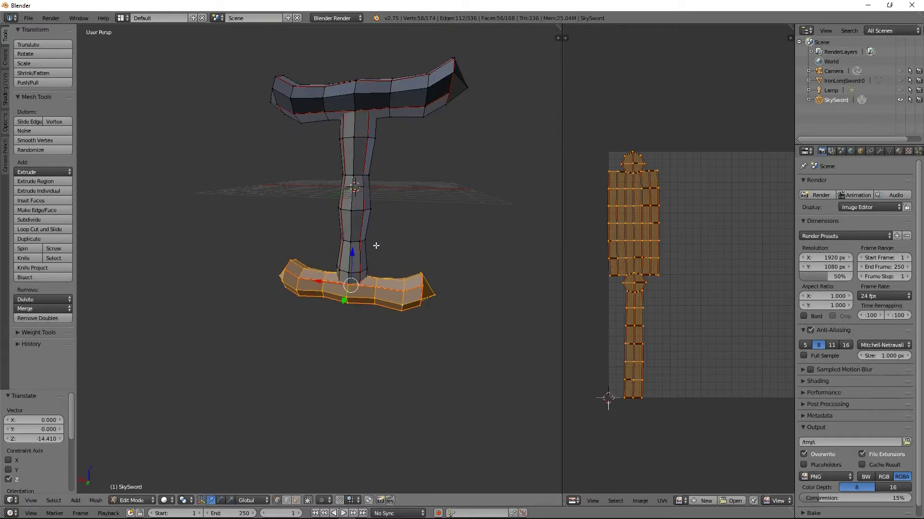
Rotate the duplicated piece 180° about the X axis to turn it upside down.
key(r)
key(z)
key(x)
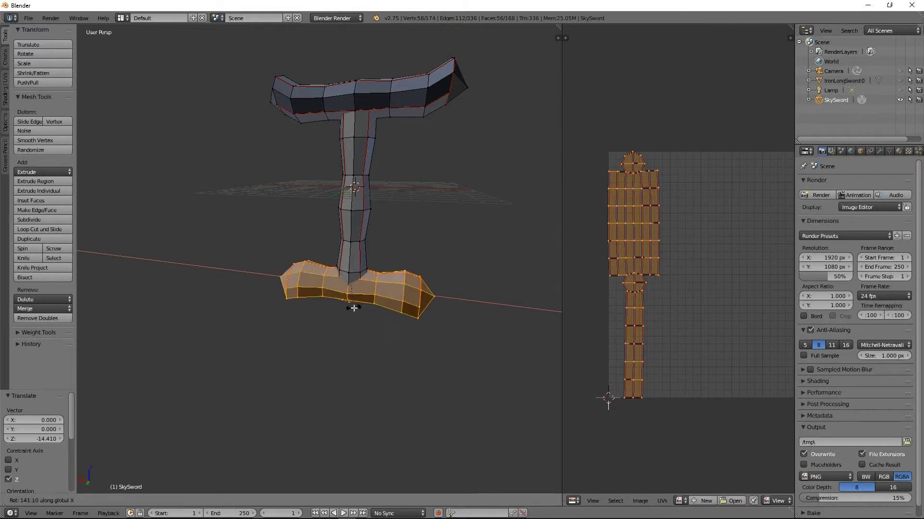
text(180)
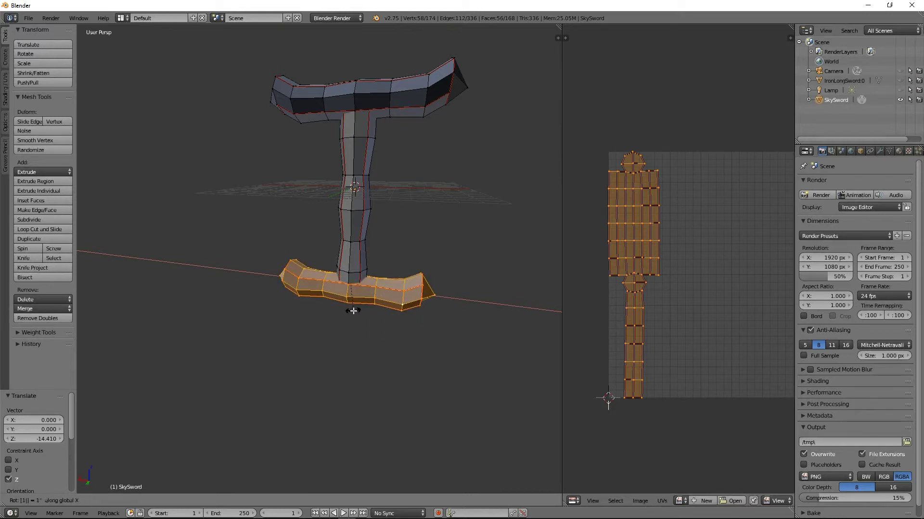
key(Return)
Shrink the duplicate along the X axis into a short pommel and move it down the Z axis by about 0.515.
middle_drag(214, 294, 372, 329)
key(s)
key(x)
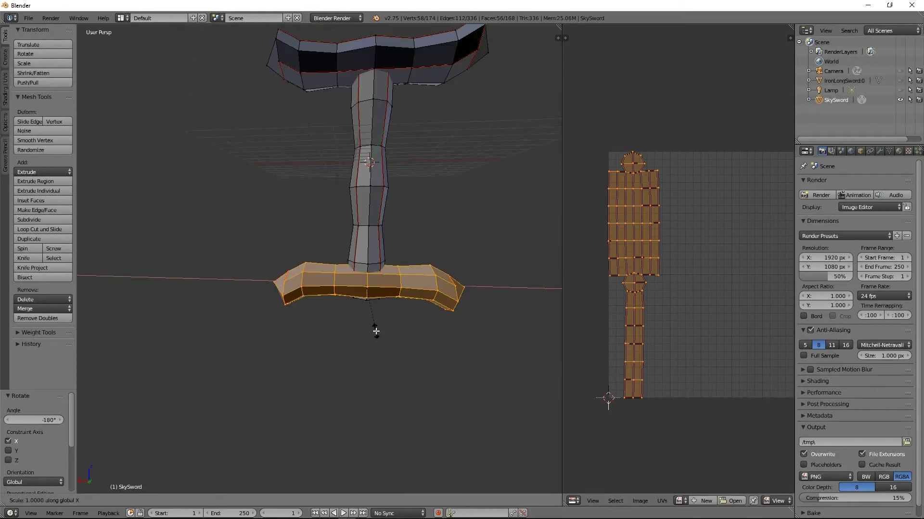
click(373, 303)
middle_drag(365, 270, 394, 305)
key(g)
key(z)
click(358, 240)
Select both end caps of the pommel and move them along the Y axis by about -0.286.
key(z)
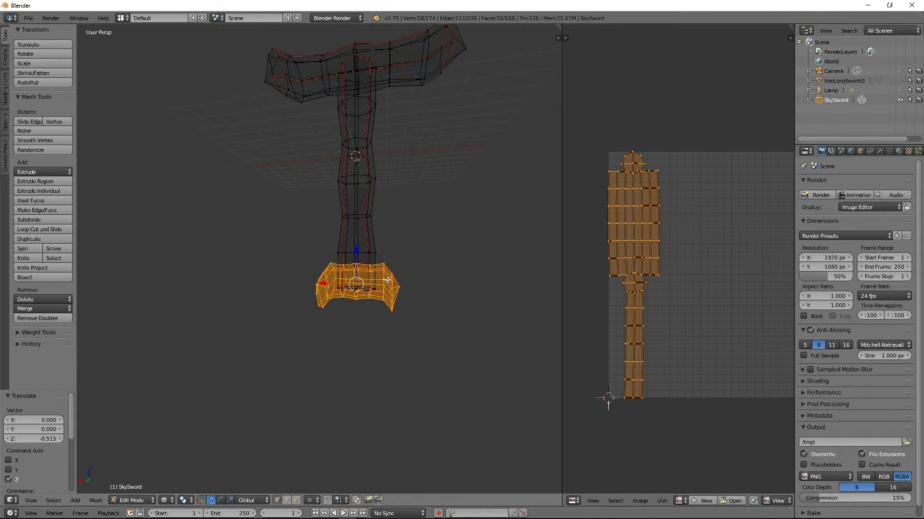
right_click(393, 272)
key(b)
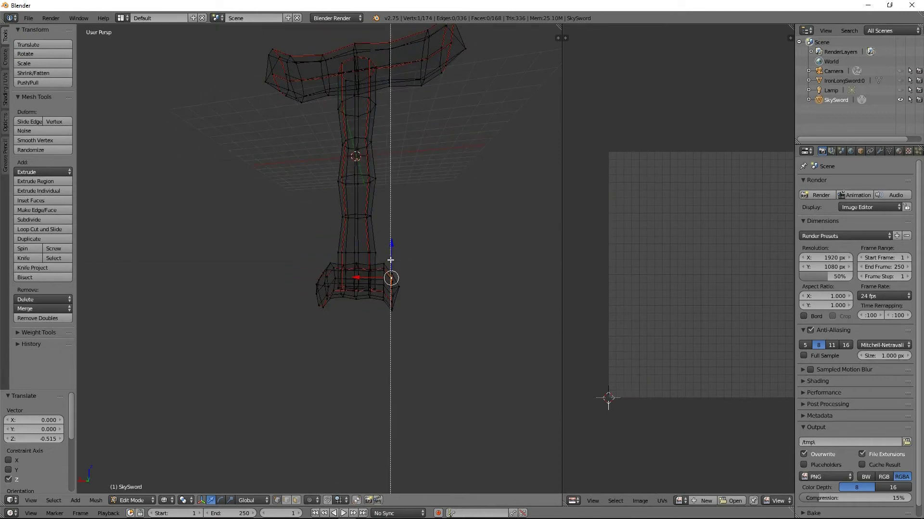
drag(387, 251, 423, 331)
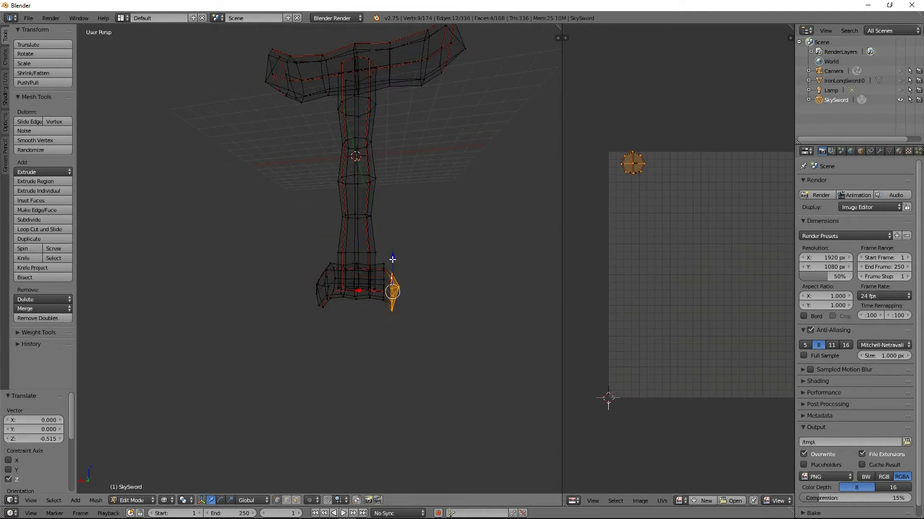
key(z)
middle_drag(392, 260, 254, 314)
key(l)
drag(254, 310, 258, 306)
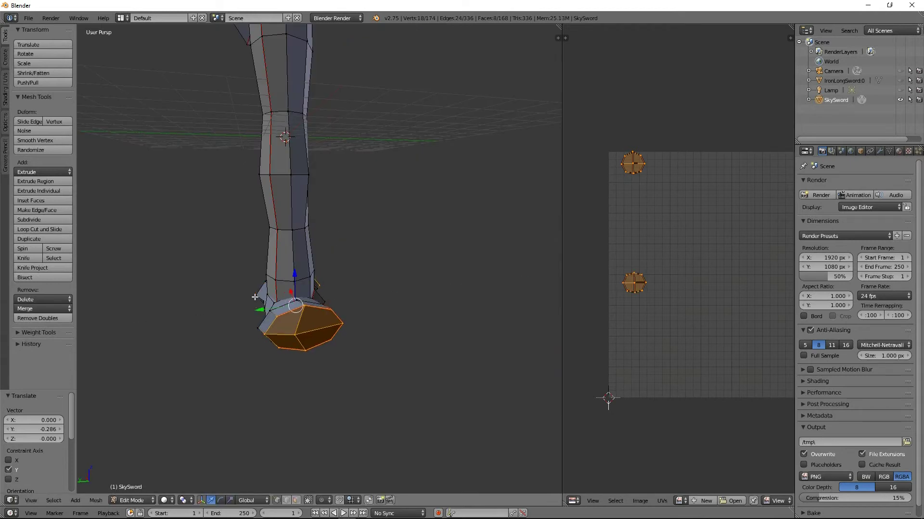
Select one matching vertex at each end of the pommel and move the pair along the Y axis by about -0.637.
middle_drag(228, 333, 215, 295)
right_click(398, 304)
scroll(241, 288, down, 3)
middle_drag(268, 280, 491, 313)
shift+right_click(409, 271)
drag(409, 279, 397, 278)
middle_drag(397, 278, 243, 284)
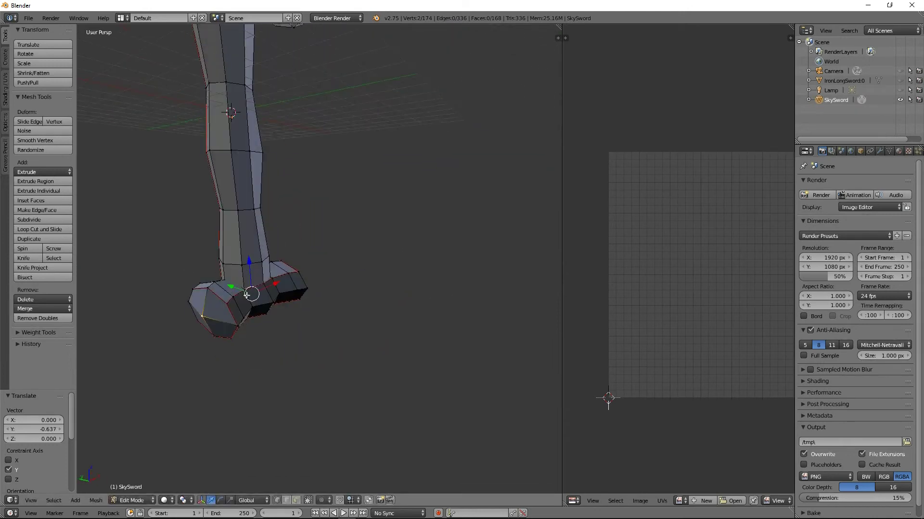
Select four matching vertices on one side of the pommel's ends and move them along the Y axis by about -0.506.
middle_drag(337, 308, 453, 389)
middle_drag(255, 342, 354, 351)
right_click(441, 382)
shift+right_click(408, 403)
middle_drag(411, 399, 363, 377)
shift+right_click(439, 353)
shift+right_click(447, 345)
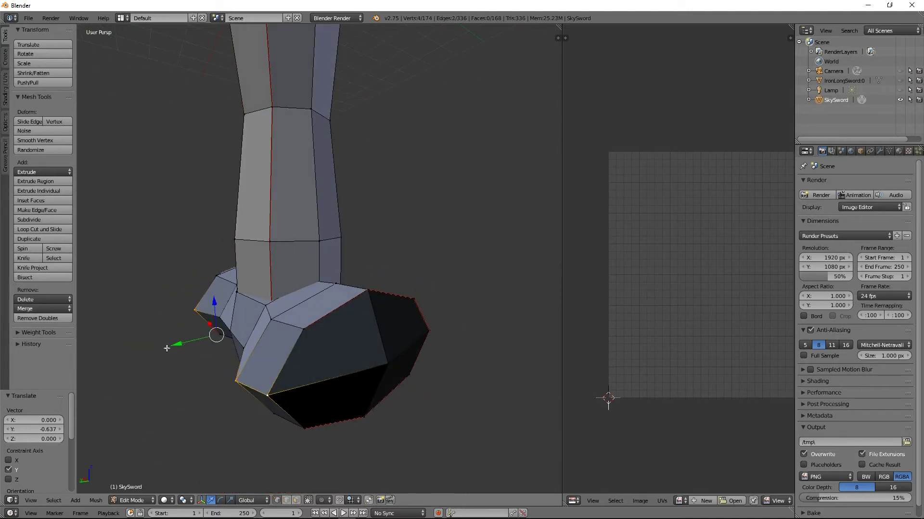
key(g)
key(y)
click(208, 340)
Select the middle side vertex at each end of the pommel and move both along the Y axis by about 0.574.
middle_drag(208, 340, 258, 356)
right_click(236, 360)
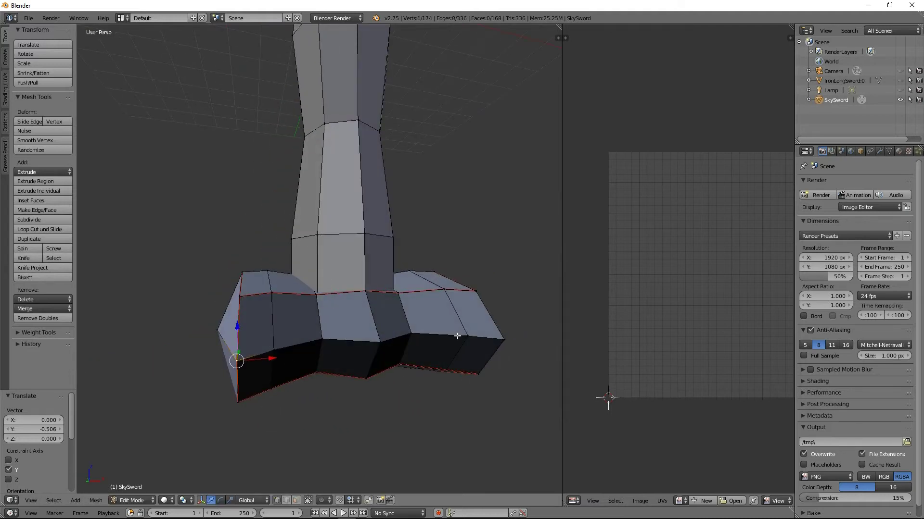
middle_drag(457, 336, 547, 337)
shift+right_click(520, 343)
middle_drag(427, 347, 398, 290)
mouse_move(363, 320)
mouse_down()
mouse_move(348, 321)
mouse_move(359, 325)
mouse_up()
Extend the selection to four side vertices across the pommel's ends and move them along the Y axis by about 0.336.
middle_drag(359, 326, 282, 345)
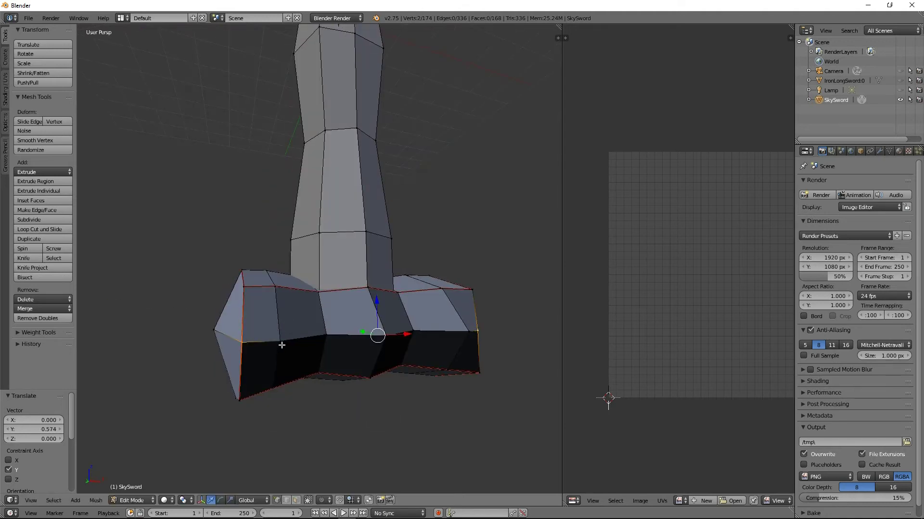
middle_drag(470, 329, 379, 313)
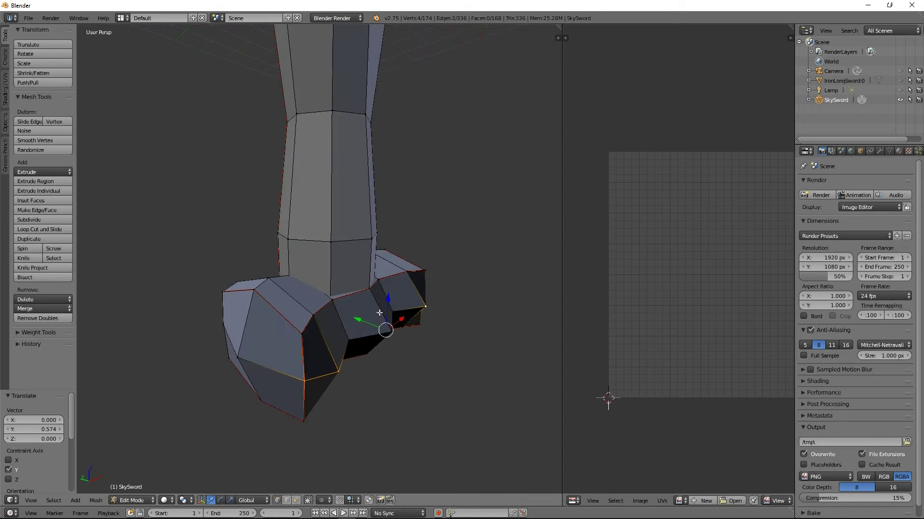
drag(362, 321, 343, 329)
Select three vertices along the pommel's lower edge and move them along the Y axis by about 0.240.
middle_drag(343, 329, 334, 373)
right_click(420, 400)
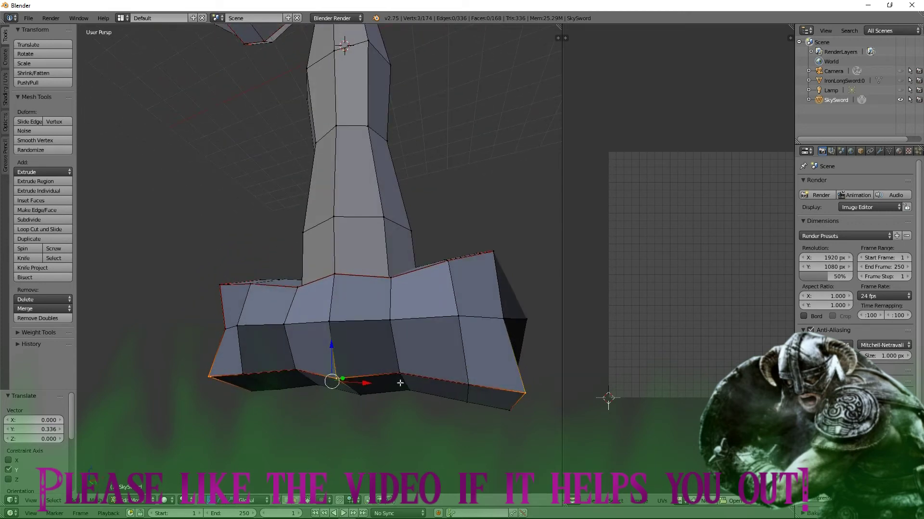
middle_drag(399, 383, 301, 394)
click(321, 384)
Select the whole sword mesh, unwrap its UVs, and inspect the resulting layout.
scroll(231, 359, down, 5)
middle_drag(321, 384, 314, 295)
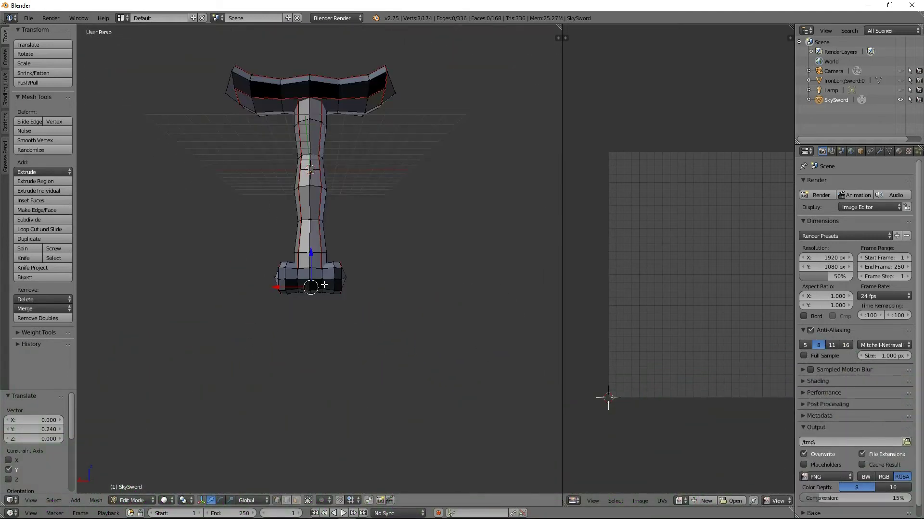
key(a)
shift+middle_drag(279, 161, 288, 191)
key(u)
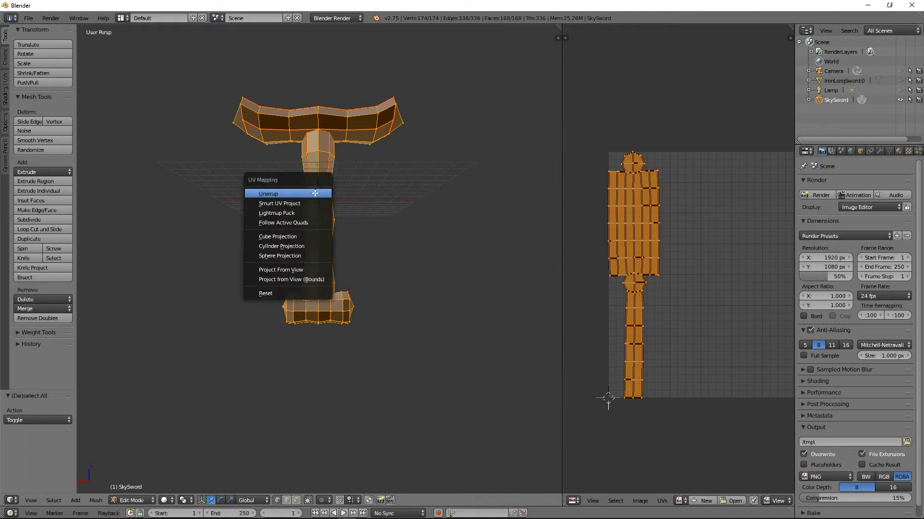
click(287, 192)
middle_drag(674, 284, 532, 281)
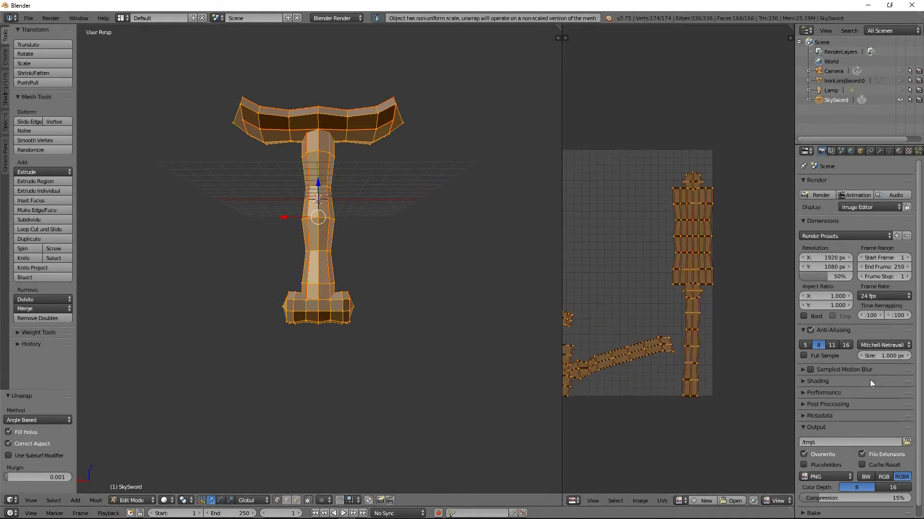
middle_drag(380, 221, 360, 214)
middle_drag(673, 287, 749, 277)
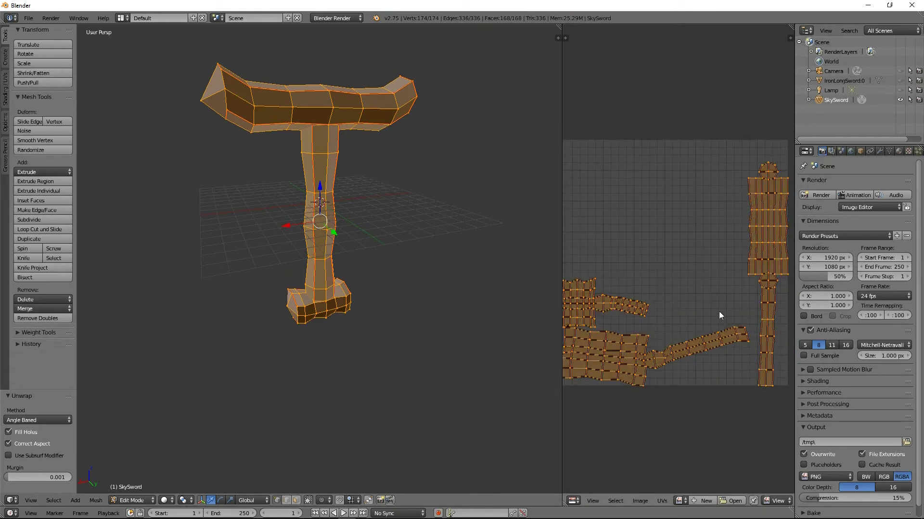
Save the Blender file as SkySword.blend in the junk folder.
middle_drag(294, 155, 322, 229)
right_click(239, 62)
scroll(319, 229, up, 5)
scroll(314, 222, down, 5)
scroll(314, 221, up, 4)
key(ctrl+s)
click(137, 54)
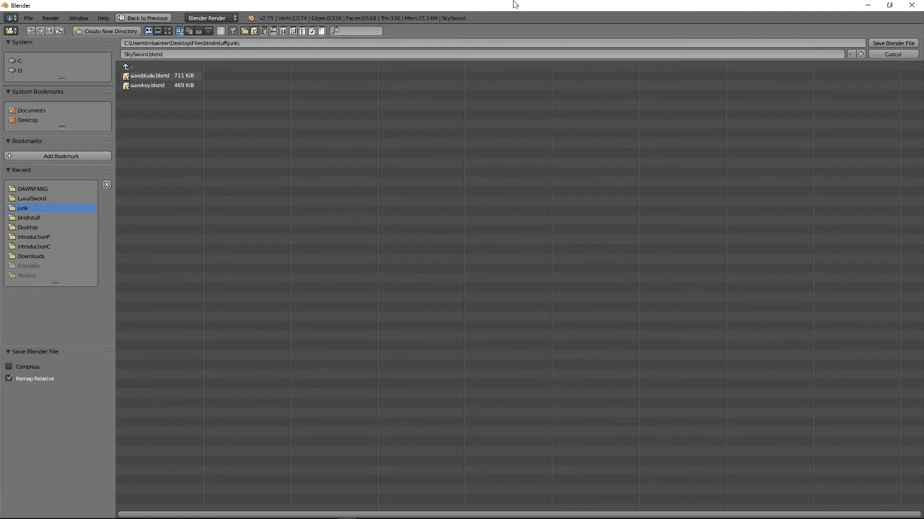
click(894, 42)
Try to extrude the faces at one end of the crossguard outward by about 2.57 along X and -0.233 along Z.
middle_drag(366, 183, 403, 150)
right_click(402, 140)
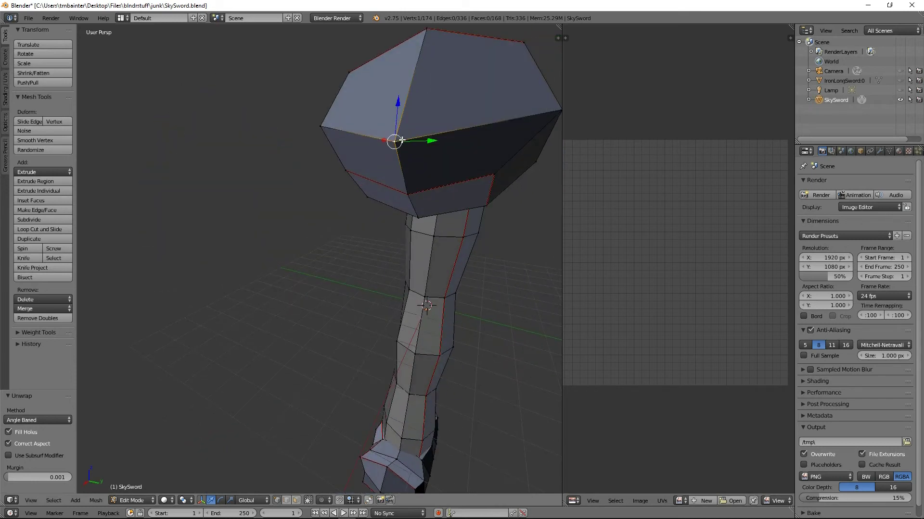
key(ctrl+KP_Add)
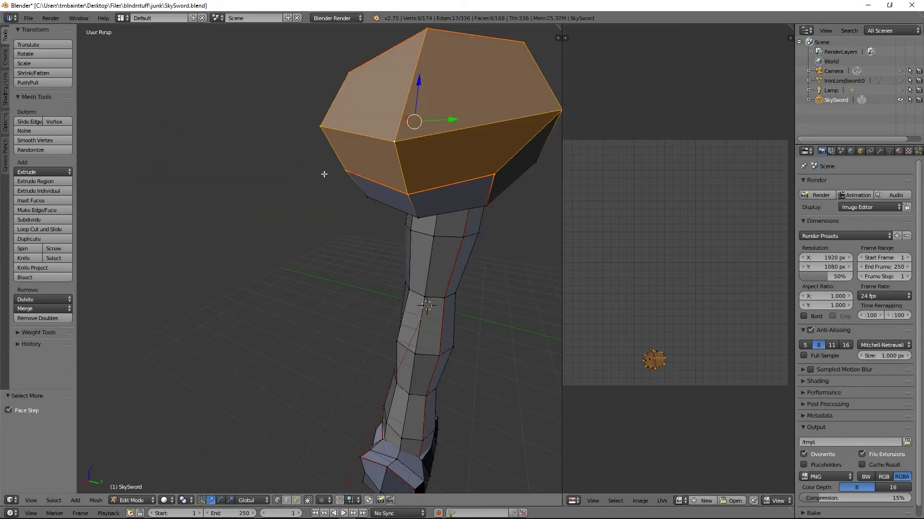
scroll(345, 166, down, 4)
middle_drag(355, 163, 332, 178)
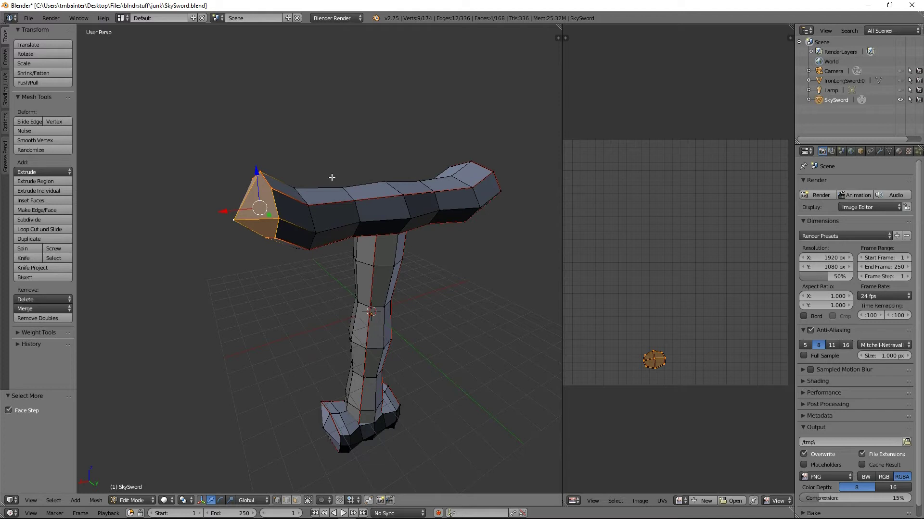
key(e)
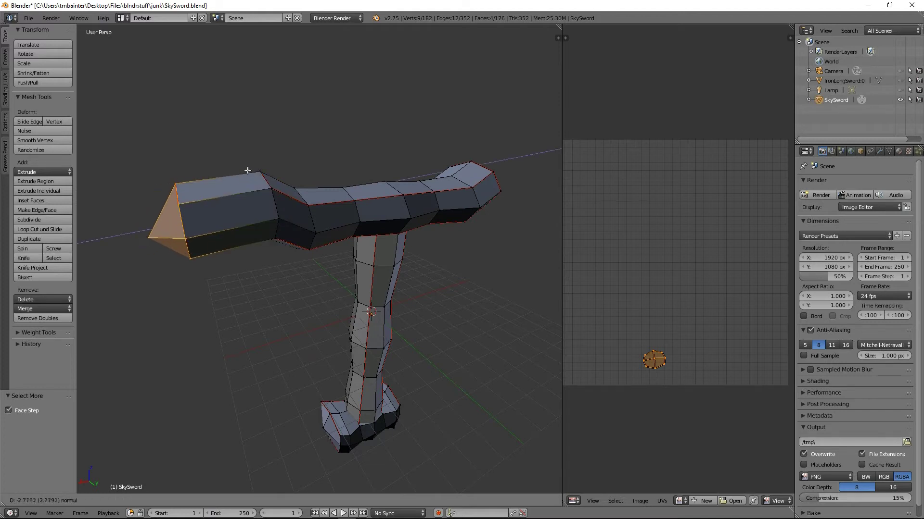
click(248, 170)
Inspect the extruded crossguard end around a selected vertex and snap the 3D cursor back to the model's centre.
right_click(251, 177)
middle_drag(260, 187, 307, 225)
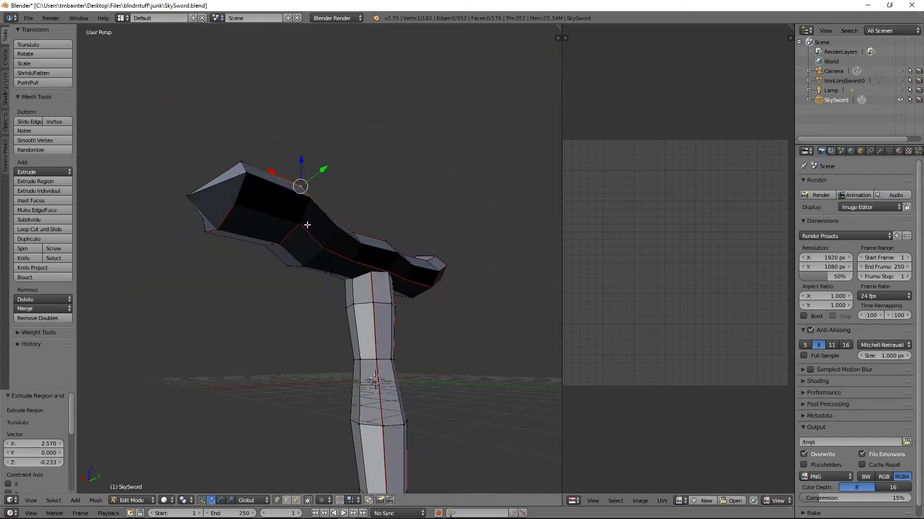
middle_drag(249, 201, 317, 327)
middle_drag(283, 359, 271, 301)
middle_drag(237, 258, 265, 192)
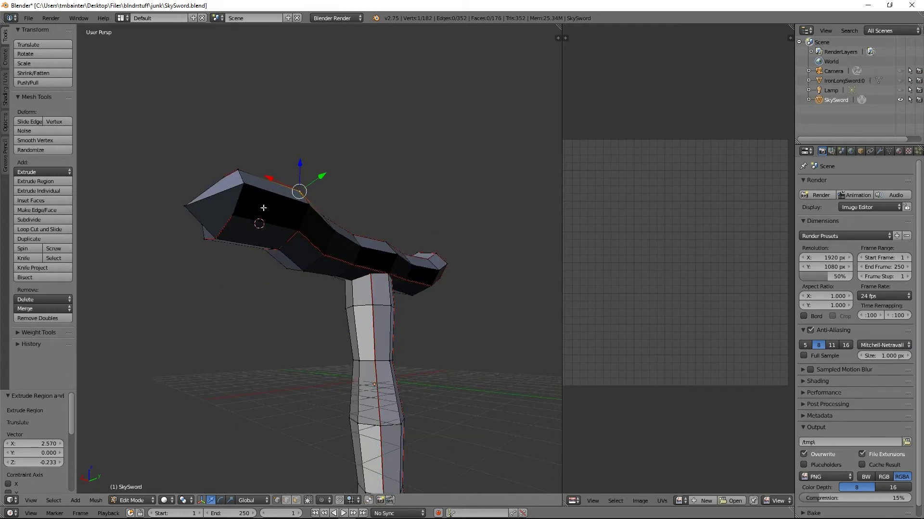
key(shift+s)
click(320, 230)
middle_drag(320, 230, 315, 270)
Select the whole sword mesh with the extruded end, unwrap its UVs, and inspect the layout.
key(a)
key(a)
key(u)
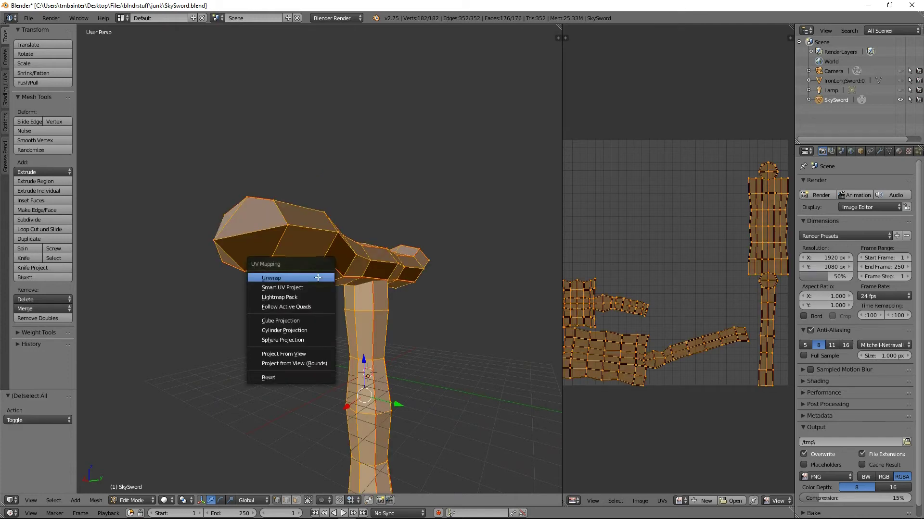
click(318, 278)
scroll(668, 270, down, 1)
middle_drag(688, 343, 630, 267)
scroll(711, 332, up, 5)
scroll(606, 274, down, 2)
key(r)
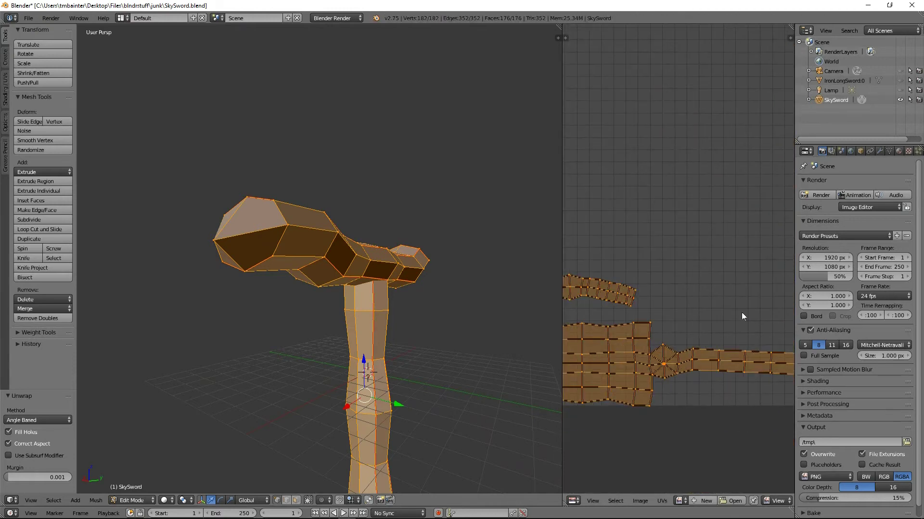
click(784, 338)
mouse_move(682, 352)
middle_down()
mouse_move(677, 371)
mouse_move(576, 401)
middle_up()
mouse_move(771, 301)
middle_down()
mouse_move(638, 296)
mouse_move(658, 287)
middle_up()
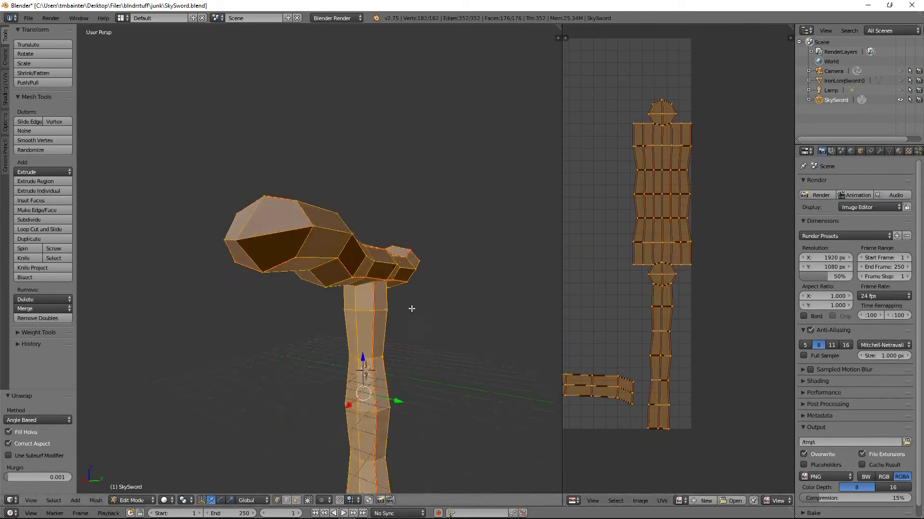
Box-select the UV vertices around the centre of the crossguard's end cap island.
middle_drag(410, 322, 433, 308)
scroll(654, 256, up, 6)
middle_drag(682, 311, 724, 337)
scroll(711, 278, up, 2)
right_click(638, 240)
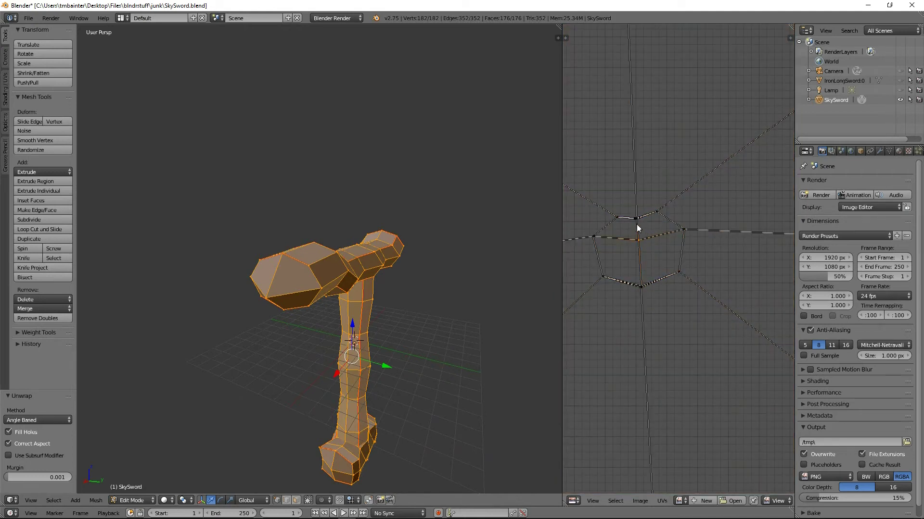
key(b)
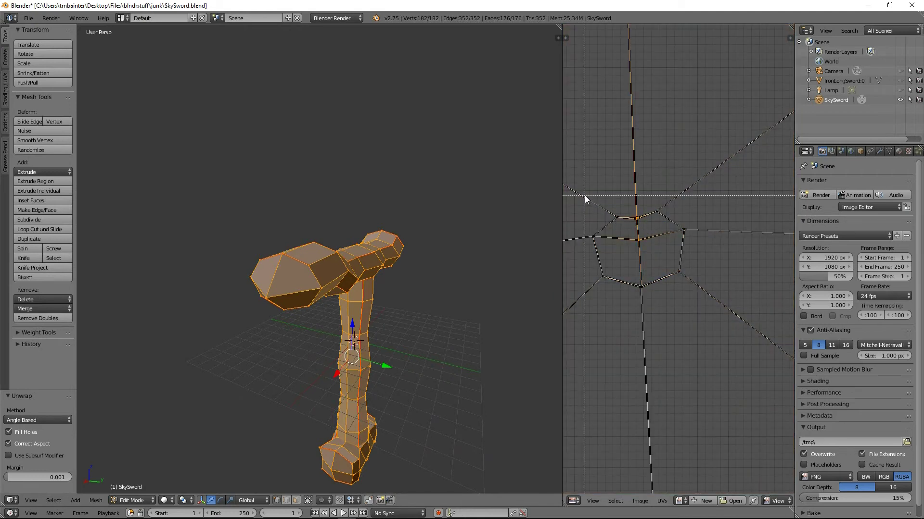
drag(577, 186, 702, 317)
key(b)
drag(573, 165, 690, 294)
Compare the crossguard's end cap in the model with its island in the UV layout.
middle_drag(295, 293, 289, 241)
right_click(273, 244)
middle_drag(685, 292, 663, 246)
key(a)
middle_drag(672, 286, 679, 308)
scroll(674, 301, up, 2)
scroll(395, 283, up, 4)
middle_drag(408, 264, 399, 273)
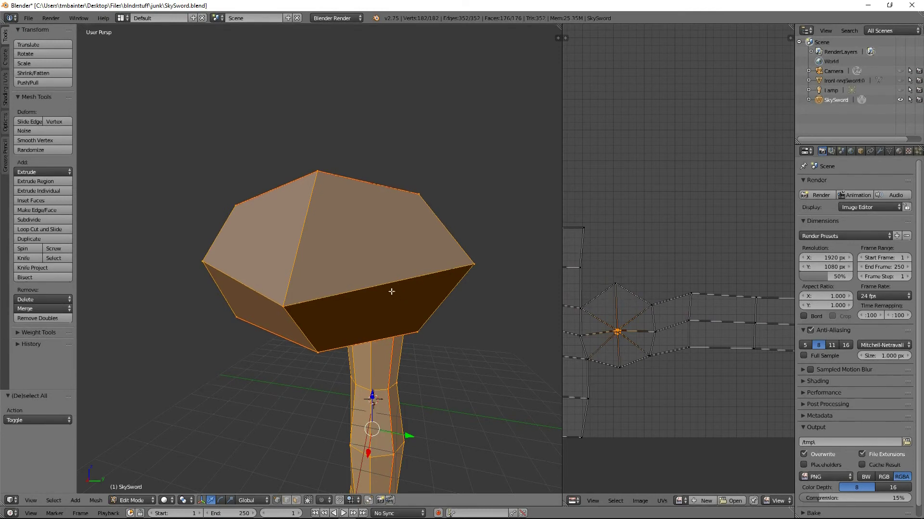
Examine the shape of the crossguard, grip and pommel from several angles.
scroll(391, 292, down, 6)
middle_drag(367, 285, 247, 314)
right_click(349, 289)
key(g)
right_click(332, 289)
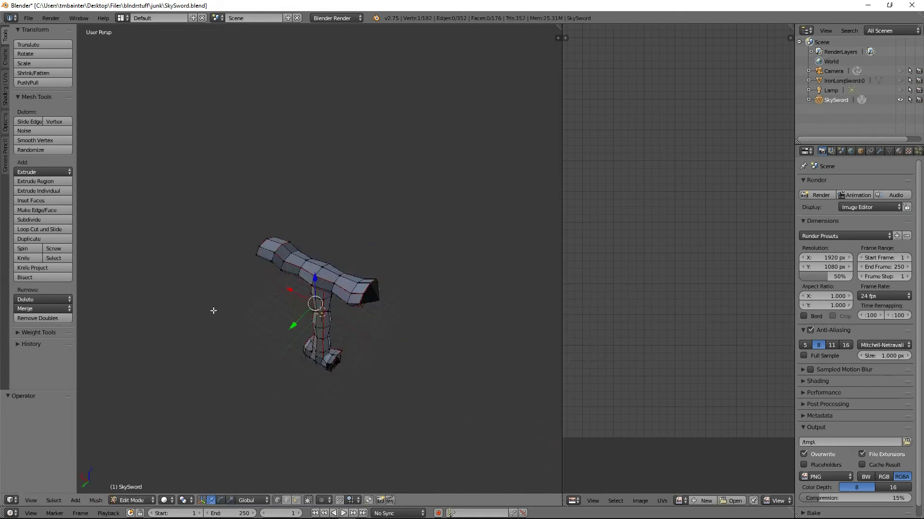
scroll(247, 314, up, 5)
middle_drag(268, 279, 336, 384)
scroll(289, 471, down, 5)
middle_drag(289, 472, 331, 426)
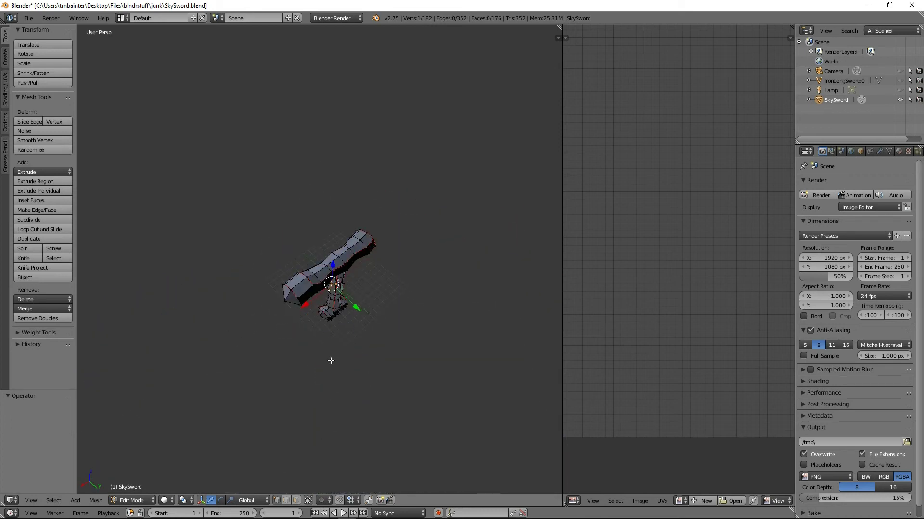
middle_drag(331, 360, 329, 384)
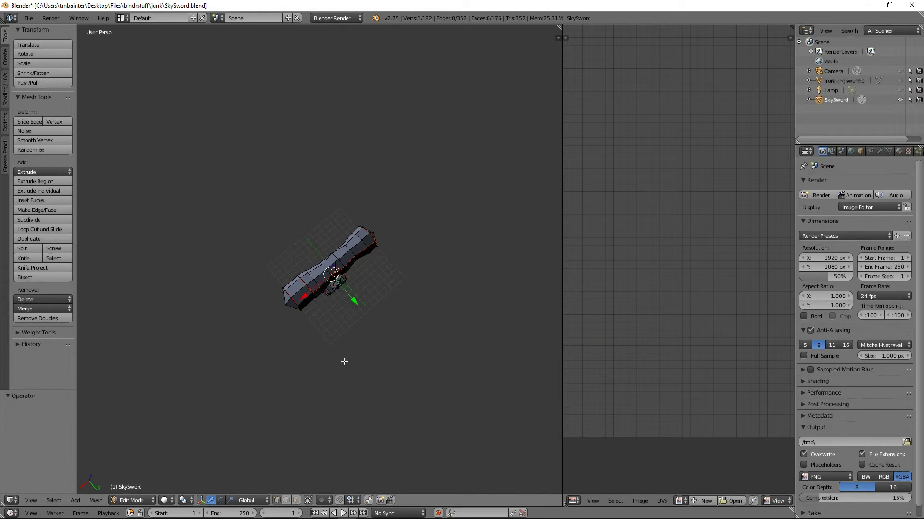
middle_drag(342, 348, 363, 272)
scroll(313, 283, up, 5)
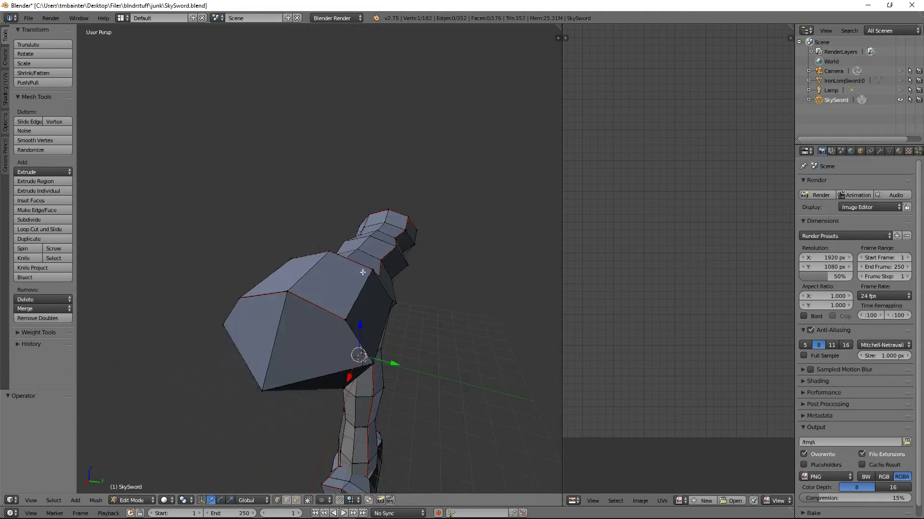
middle_drag(550, 373, 328, 315)
scroll(347, 345, down, 4)
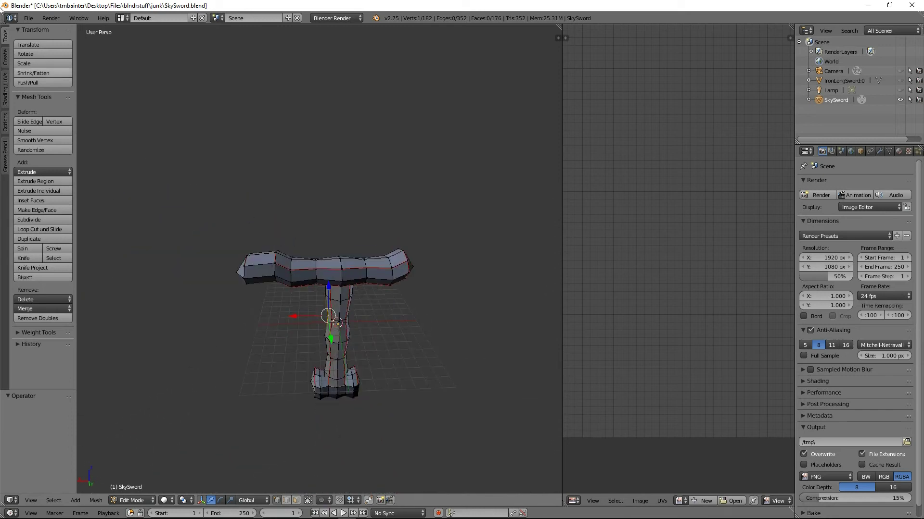
Reopen the saved SkySword.blend file to discard the crossguard extrusion.
click(33, 18)
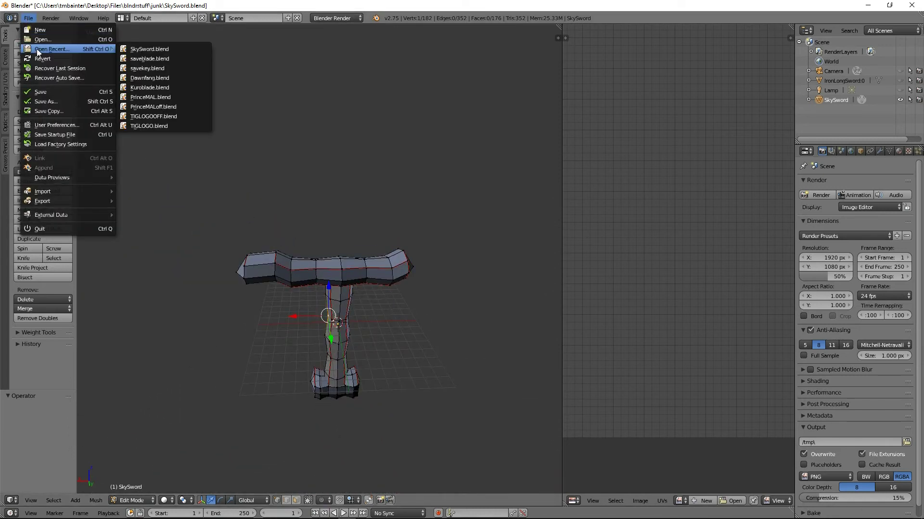
click(37, 41)
click(162, 94)
click(899, 46)
Select the whole sword mesh, unwrap its UVs, and check the crossguard's island in the layout.
middle_drag(365, 257, 377, 263)
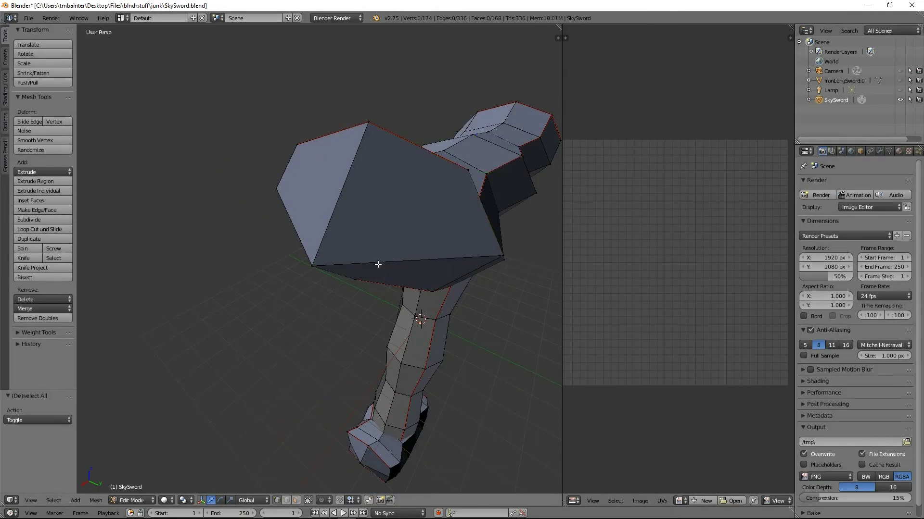
key(a)
scroll(367, 260, up, 2)
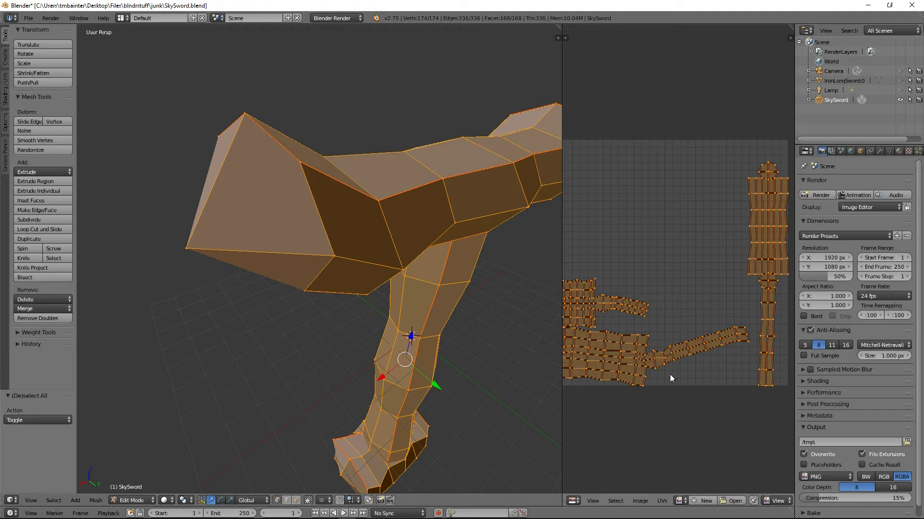
key(u)
click(279, 178)
scroll(728, 473, up, 6)
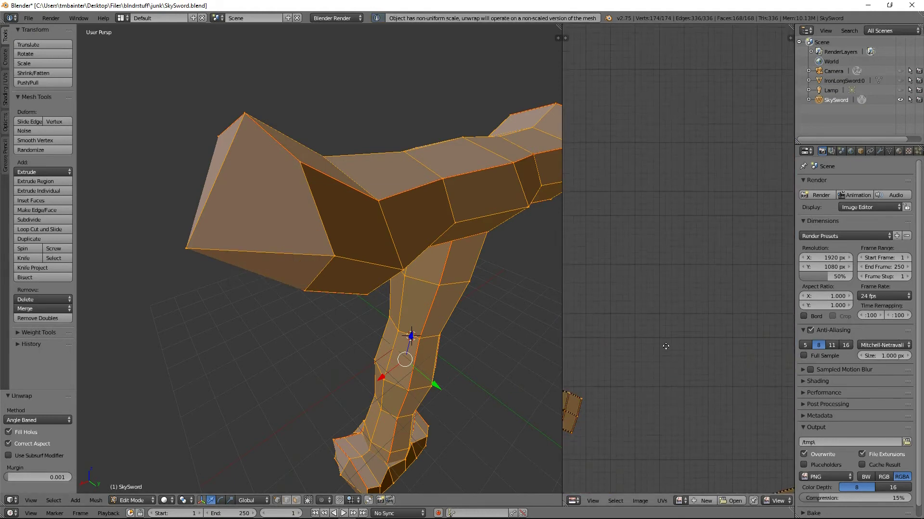
middle_drag(289, 404, 99, 395)
scroll(659, 317, down, 6)
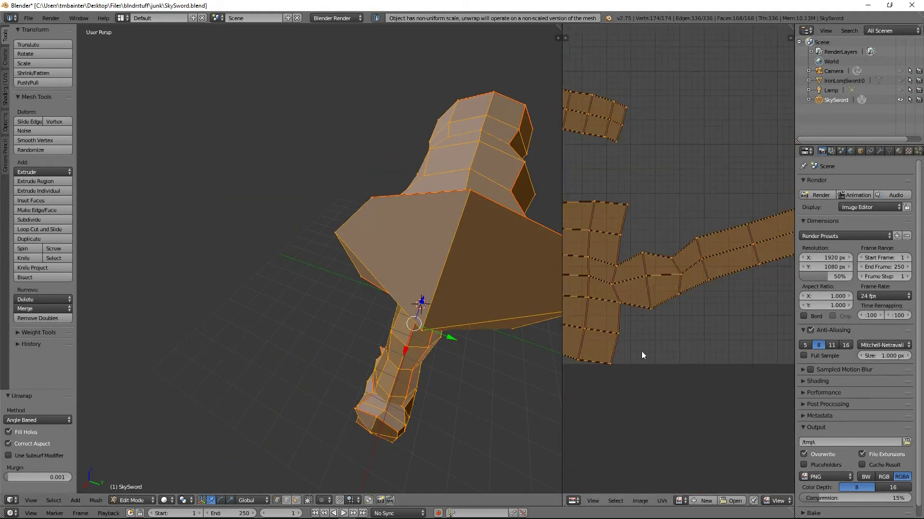
middle_drag(365, 270, 351, 292)
scroll(351, 292, down, 4)
Select the entire grip by growing the selection from one of its vertices, and duplicate it in place.
key(a)
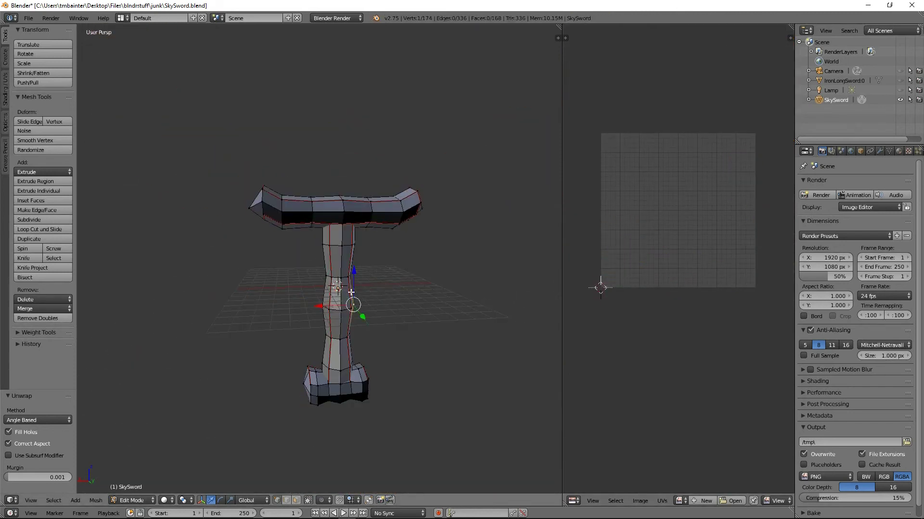
right_click(351, 292)
key(ctrl+KP_Add)
key(ctrl+KP_Add)
key(ctrl+KP_Add)
key(ctrl+KP_Add)
key(ctrl+KP_Add)
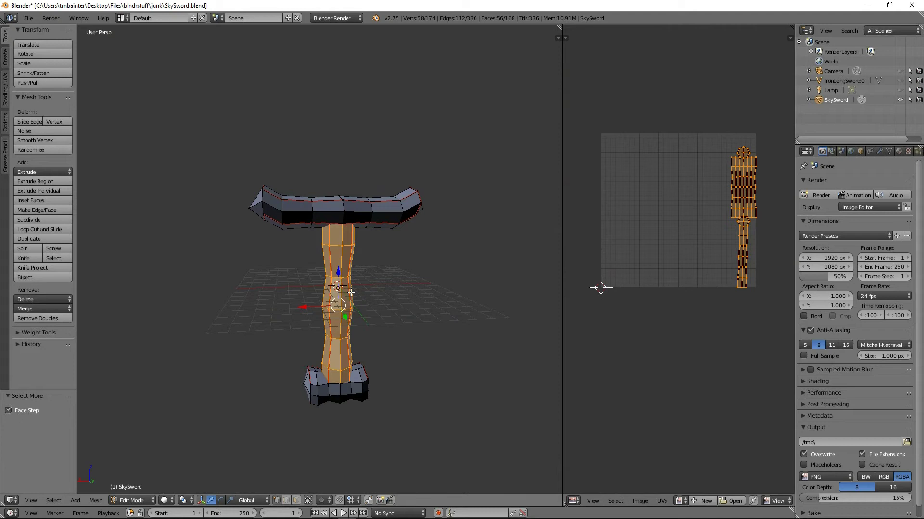
key(shift+d)
right_click(351, 292)
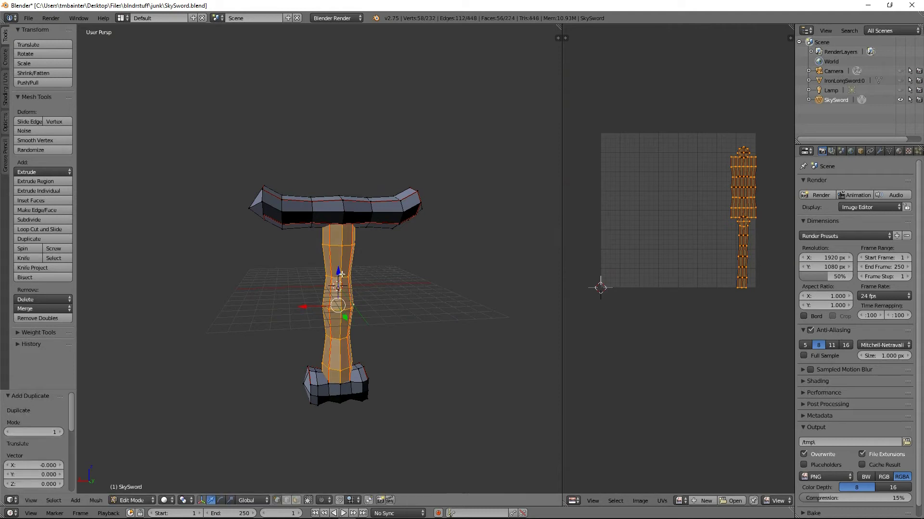
Raise the duplicated grip about 14.493 along the Z axis above the crossguard and start scaling it along X.
key(g)
key(z)
click(371, 140)
scroll(371, 139, down, 3)
middle_drag(371, 138, 342, 161)
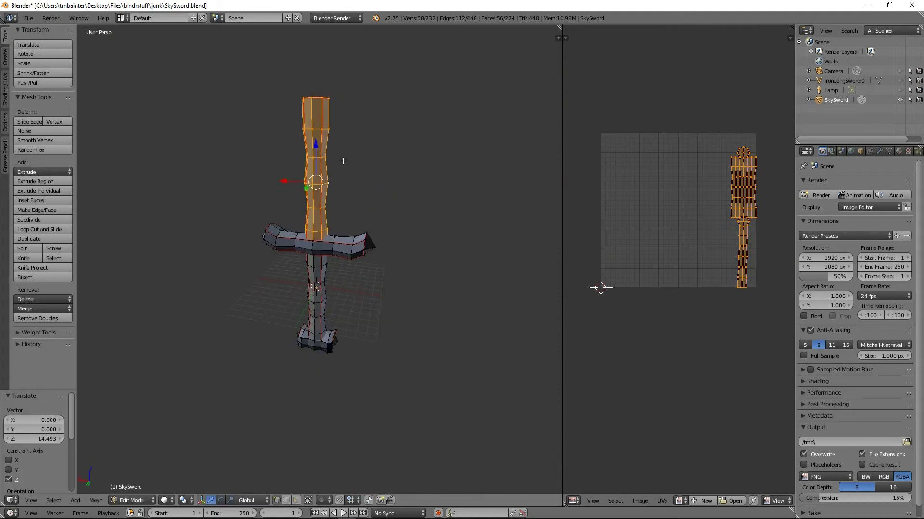
key(s)
key(x)
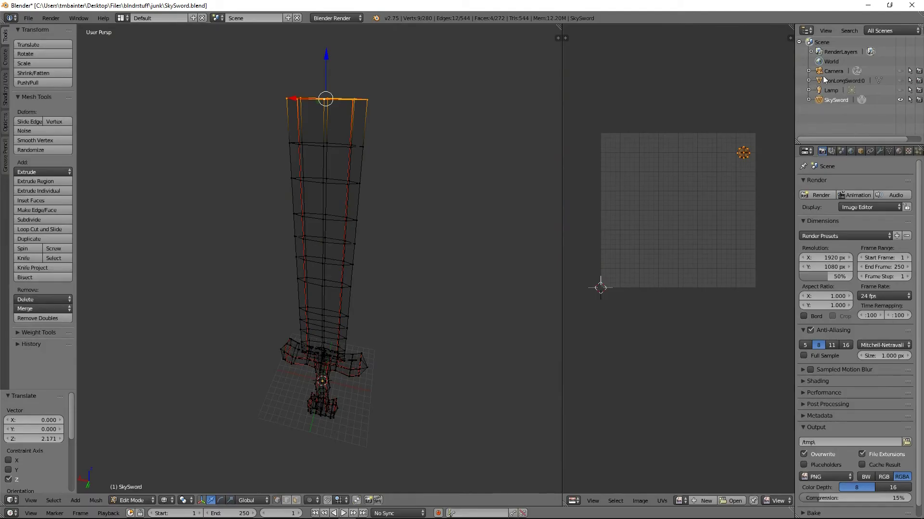
Show the IronLongSword:0 reference, compare the blade's size against it, and hide the reference again.
click(900, 80)
scroll(414, 200, up, 3)
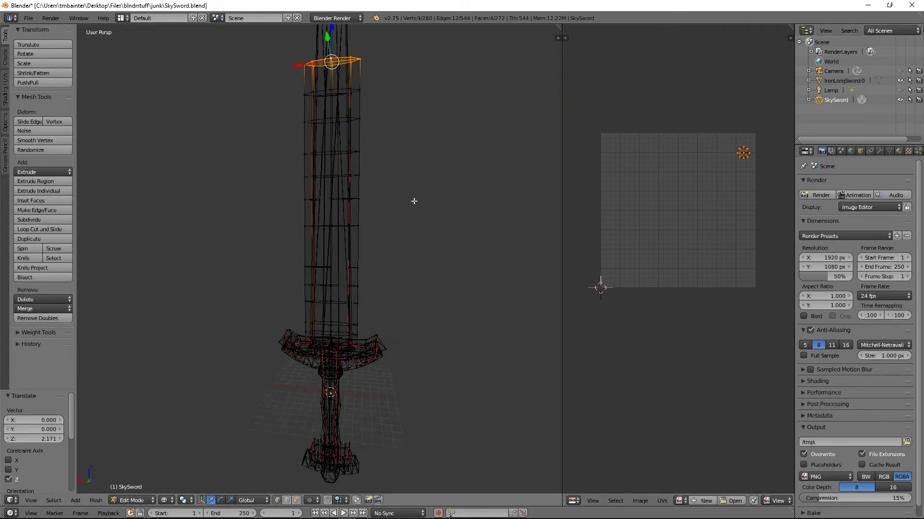
shift+middle_drag(414, 200, 417, 295)
shift+middle_drag(417, 226, 406, 273)
scroll(396, 251, down, 3)
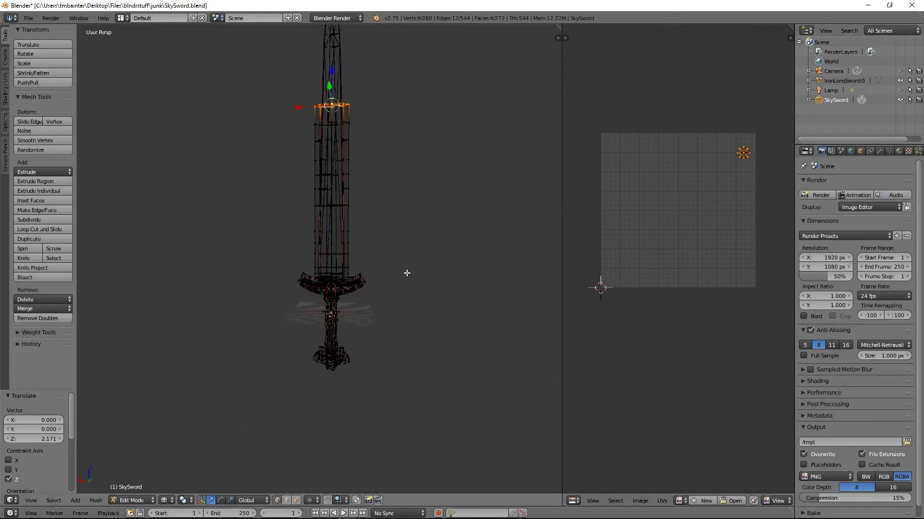
scroll(406, 272, up, 5)
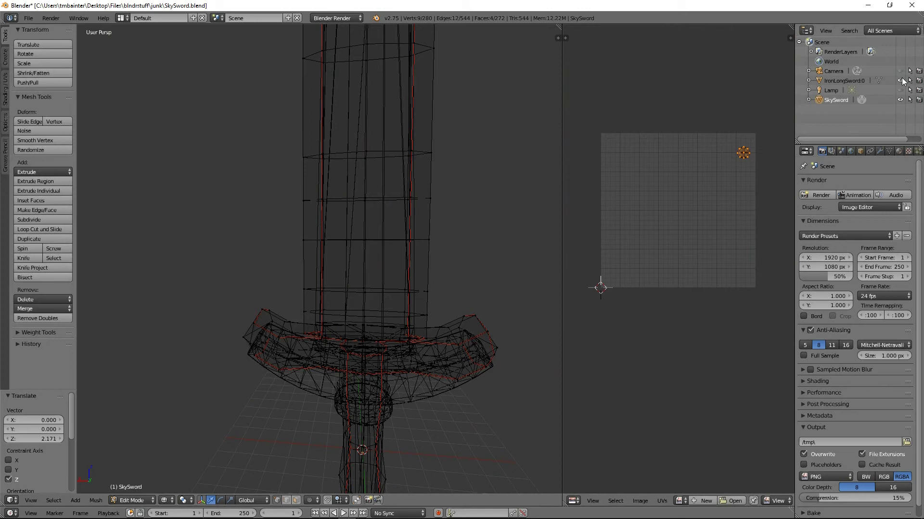
click(900, 80)
Select all blade vertex rings above the crossguard and move them up about 3.264 along the Z axis.
scroll(394, 315, down, 1)
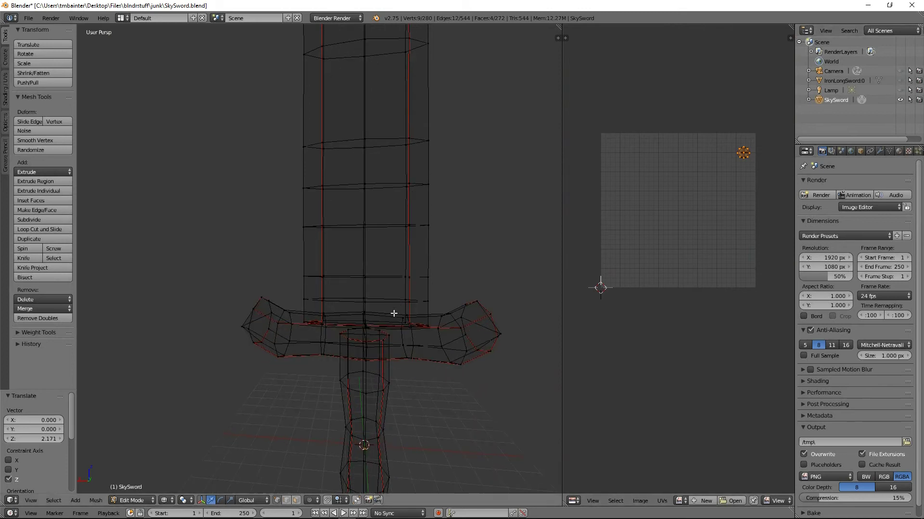
key(z)
key(z)
key(b)
drag(282, 289, 439, 305)
scroll(335, 226, down, 7)
key(b)
drag(260, 112, 433, 254)
scroll(268, 243, up, 7)
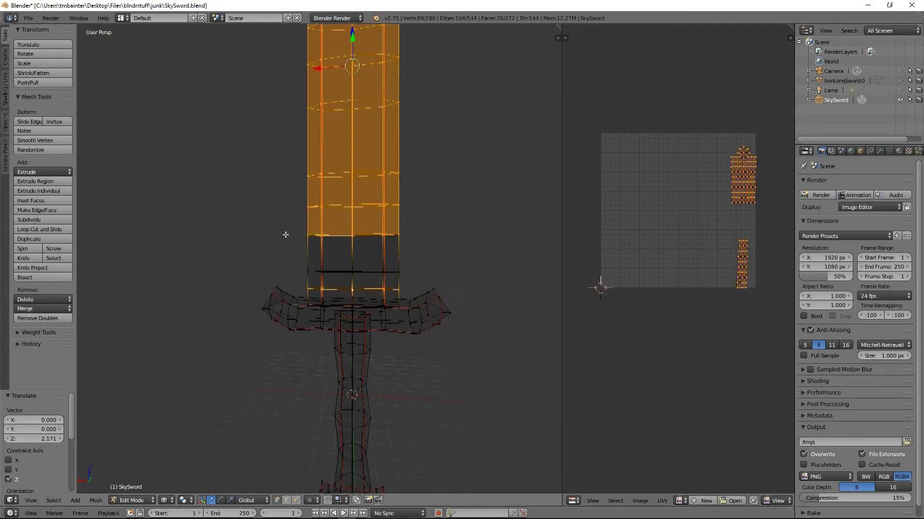
key(b)
drag(290, 261, 419, 290)
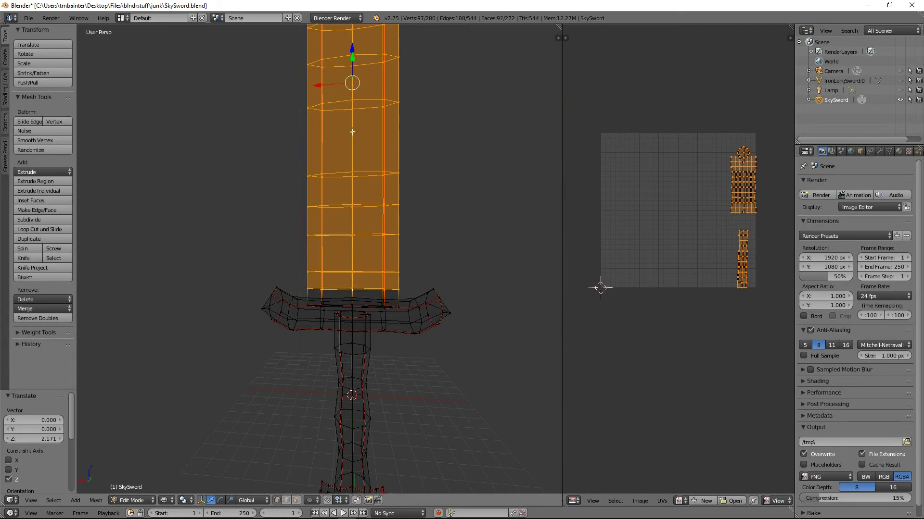
drag(354, 50, 345, 474)
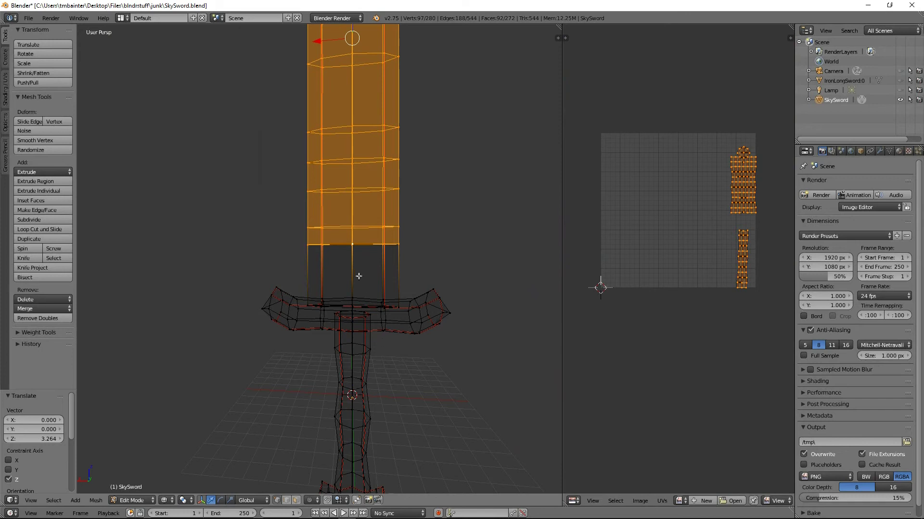
Add a single loop cut across the blade section just above the crossguard.
key(ctrl+r)
click(356, 270)
click(356, 270)
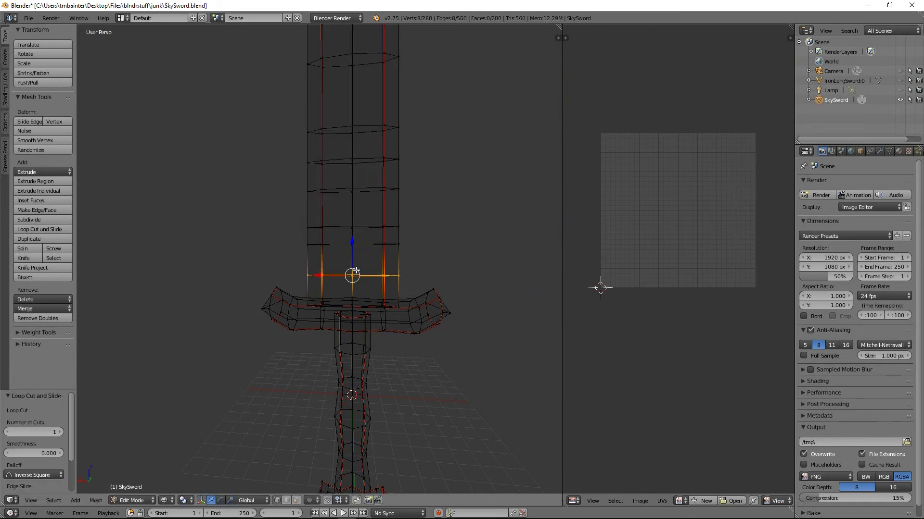
Box-select the blade's vertex rings above the newly cut edge loop near the crossguard.
scroll(372, 208, down, 6)
key(b)
drag(240, 70, 522, 290)
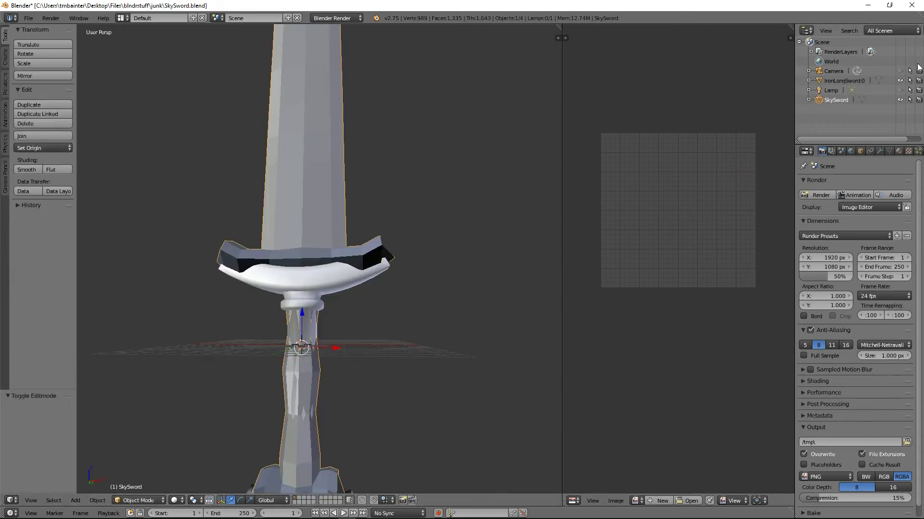
Compare the sword's proportions with the IronLongSword:0 reference from several angles and hide the reference.
middle_drag(404, 136, 351, 215)
key(Tab)
shift+middle_drag(325, 277, 351, 199)
key(Tab)
scroll(353, 208, down, 4)
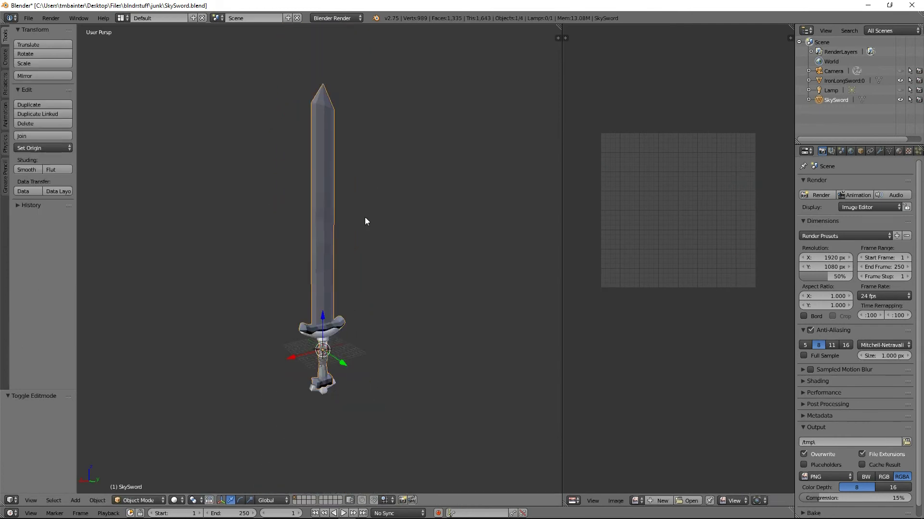
scroll(332, 218, up, 4)
click(900, 81)
Examine the sword's blade, crossguard, grip and pommel from all sides.
middle_drag(207, 336, 184, 359)
middle_drag(373, 254, 223, 416)
scroll(396, 244, up, 2)
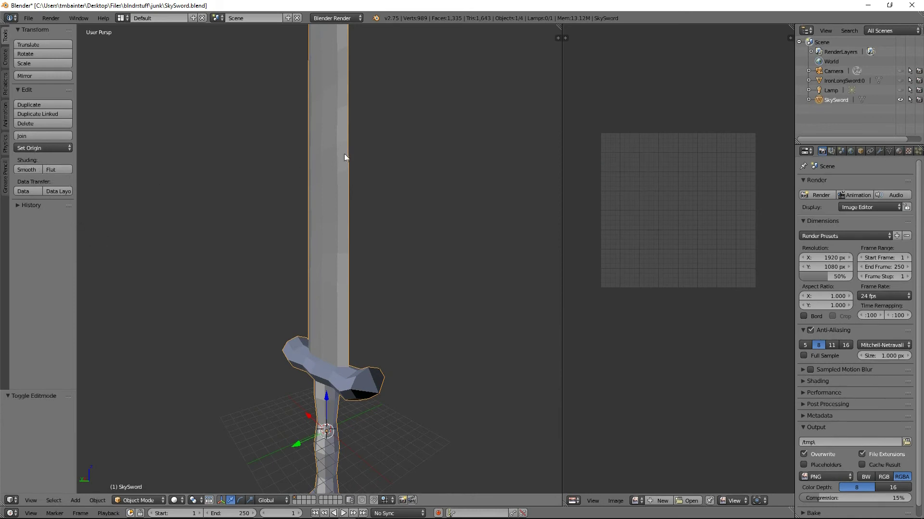
middle_drag(275, 274, 336, 269)
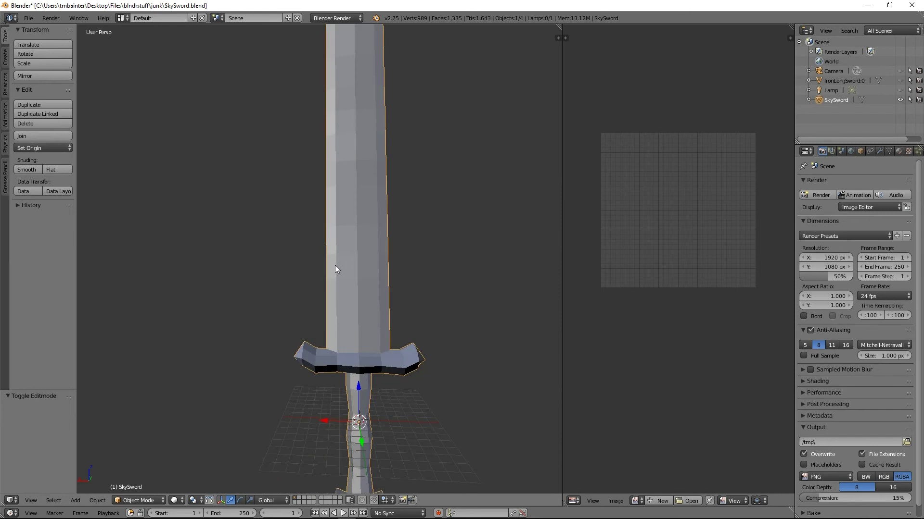
middle_drag(342, 237, 9, 289)
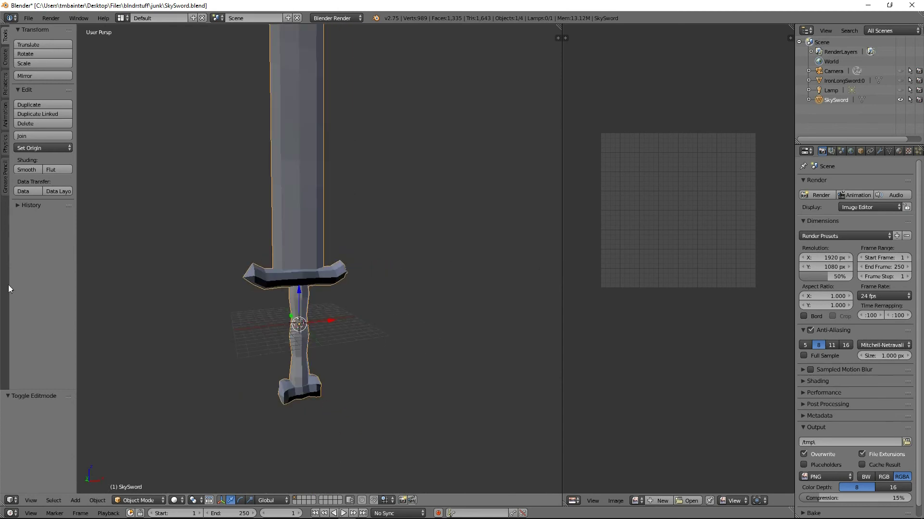
middle_drag(464, 322, 310, 160)
scroll(411, 334, down, 6)
key(Tab)
key(Tab)
scroll(288, 287, up, 7)
Select the entire sword mesh and unwrap it with the Unwrap command.
key(Tab)
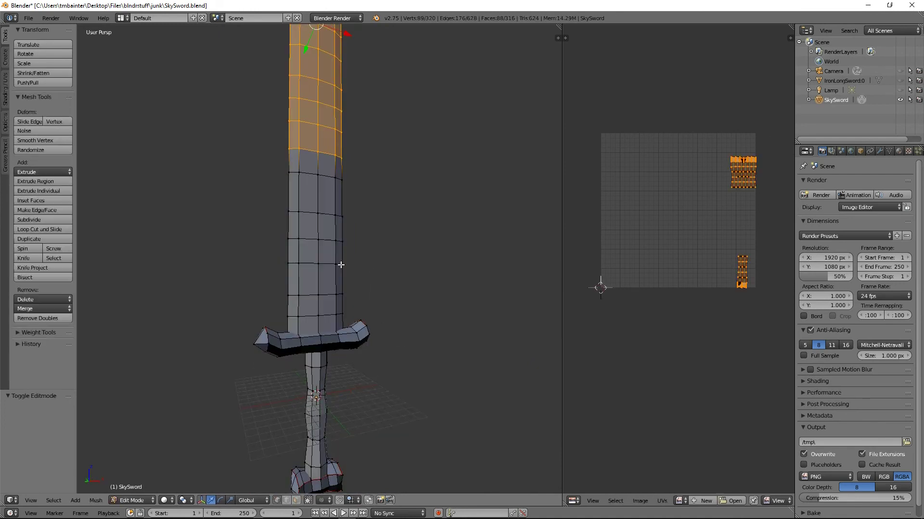
key(a)
key(u)
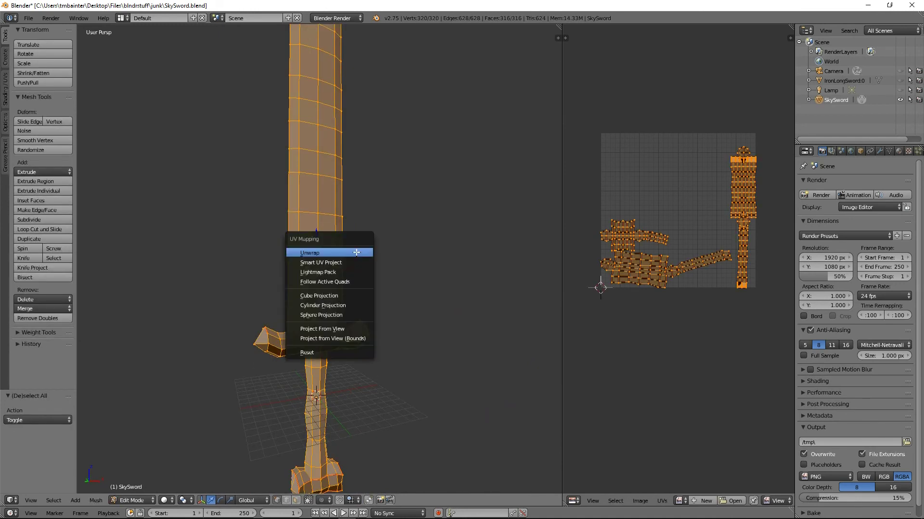
click(355, 253)
Examine the unwrapped UV islands of the blade, grip, crossguard and pommel up close.
scroll(722, 263, up, 5)
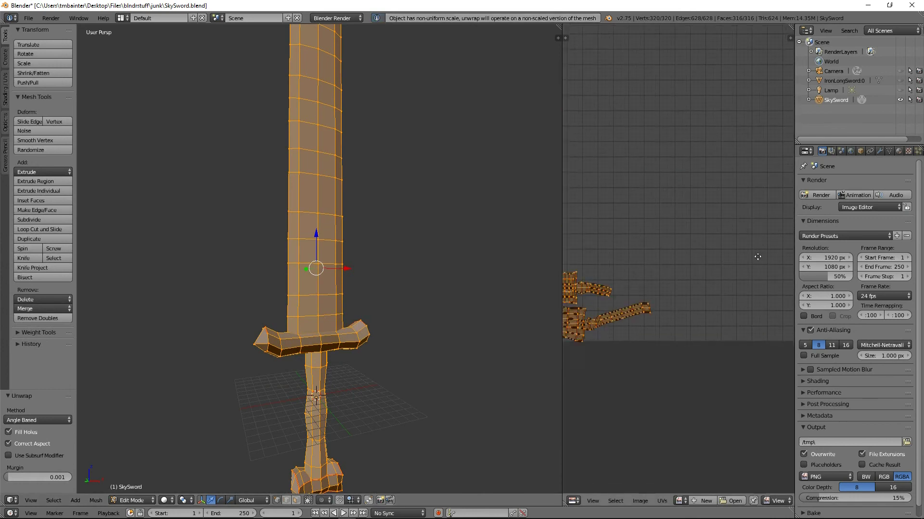
scroll(639, 268, up, 4)
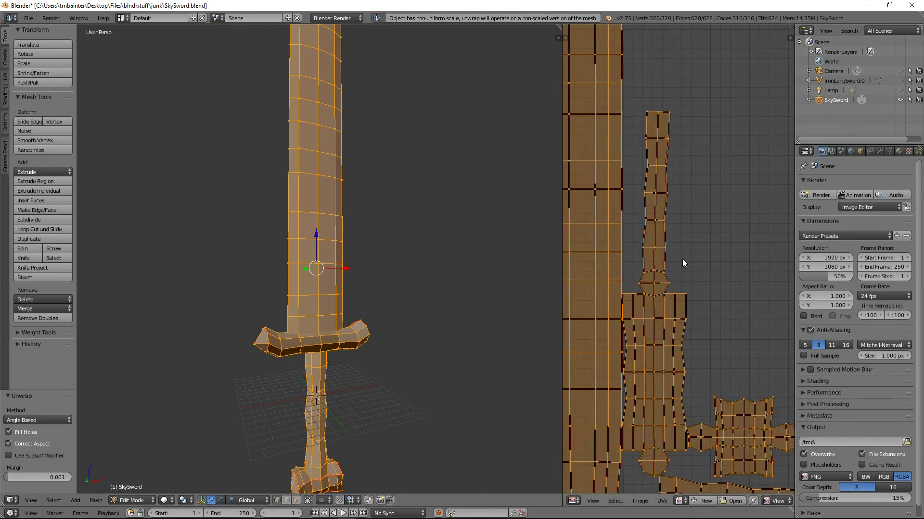
middle_drag(683, 262, 610, 98)
scroll(701, 216, up, 7)
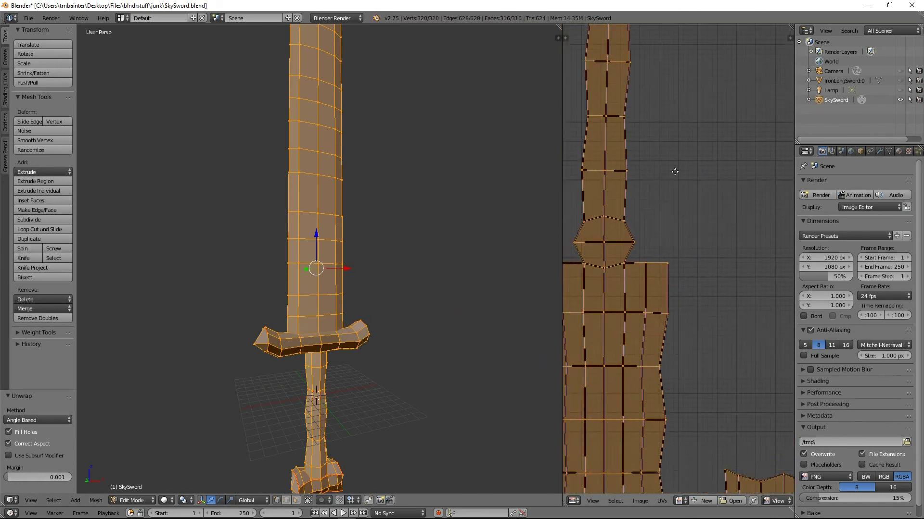
middle_drag(740, 228, 646, 82)
scroll(684, 255, down, 8)
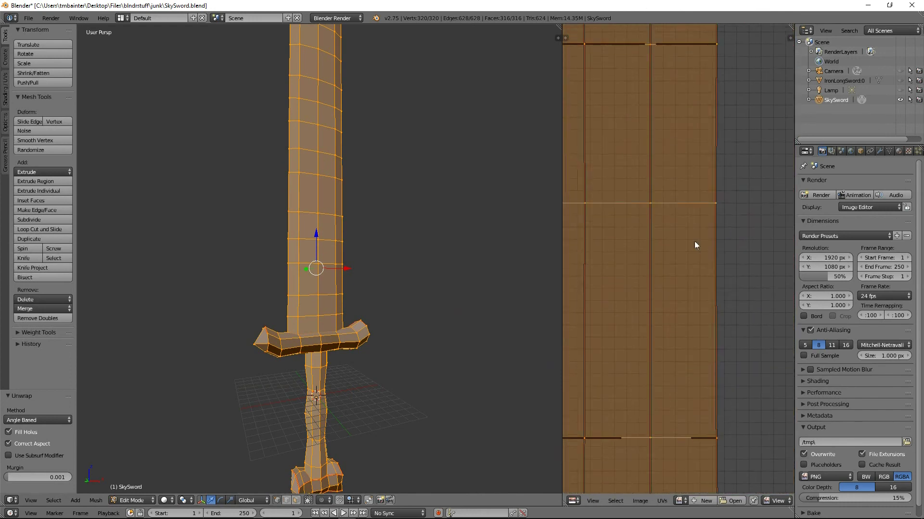
scroll(678, 226, up, 3)
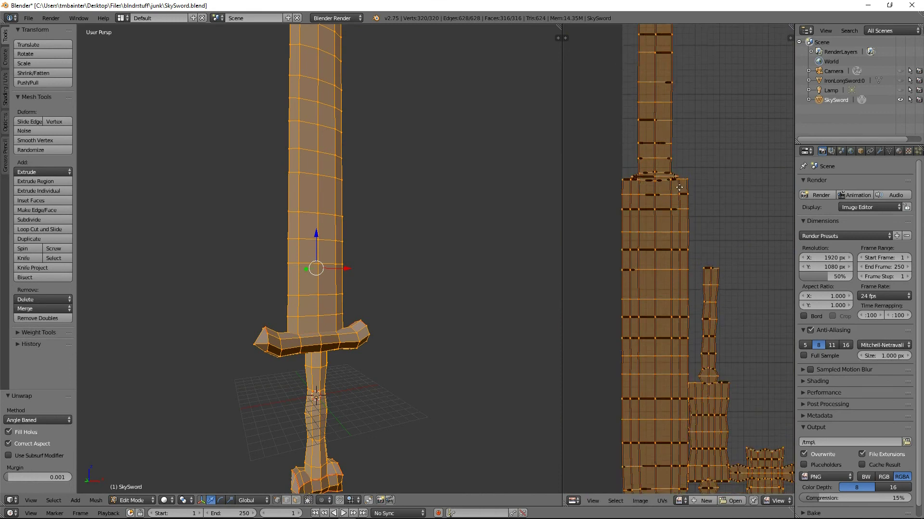
middle_drag(726, 55, 688, 84)
middle_drag(686, 304, 680, 305)
scroll(676, 281, down, 4)
scroll(677, 236, up, 3)
scroll(677, 235, down, 2)
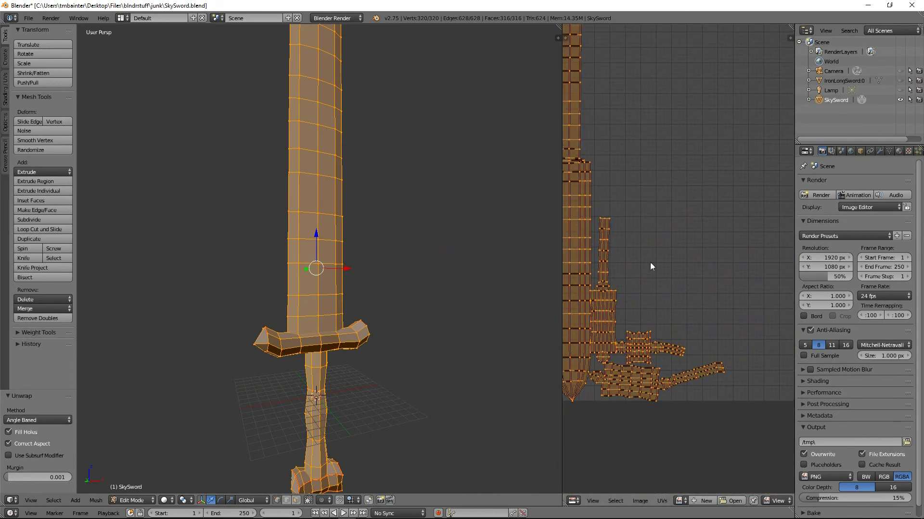
Select the grip's UV island, move it into the empty UV area and scale it up by about 2.541.
right_click(606, 306)
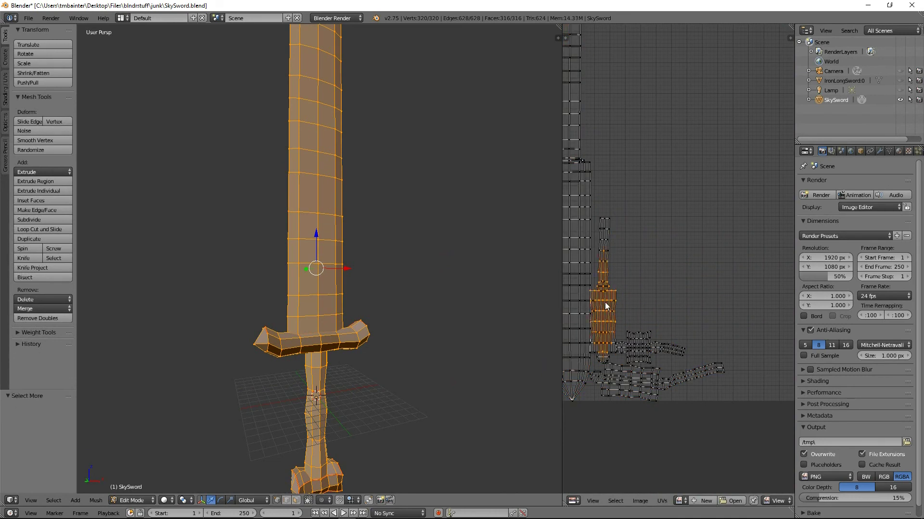
scroll(614, 313, down, 4)
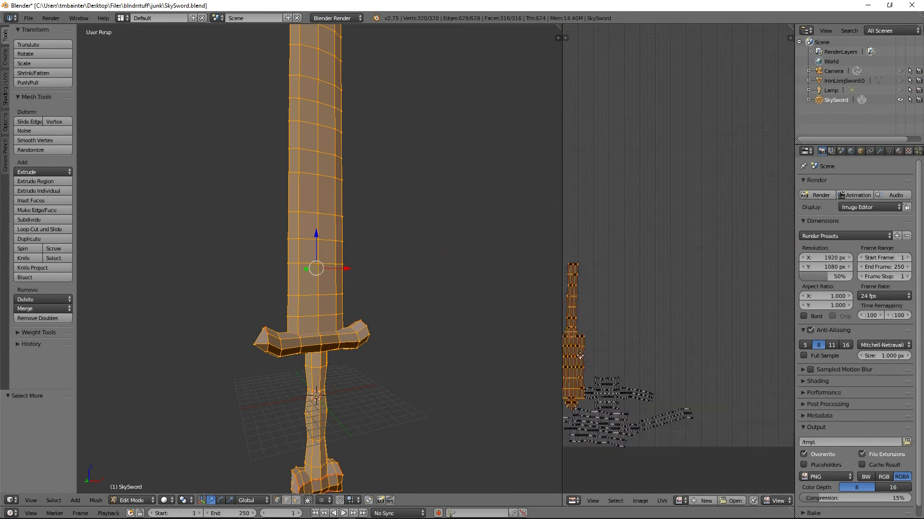
middle_drag(645, 290, 607, 309)
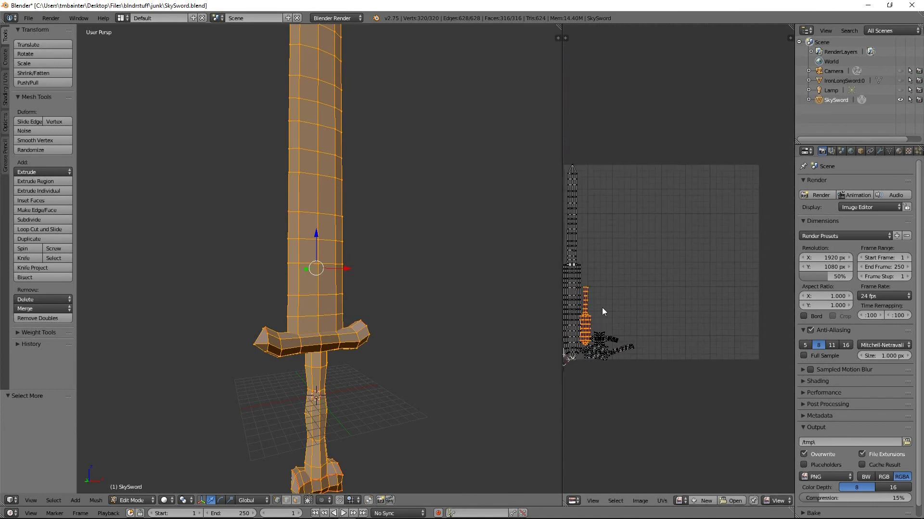
key(g)
click(642, 215)
key(s)
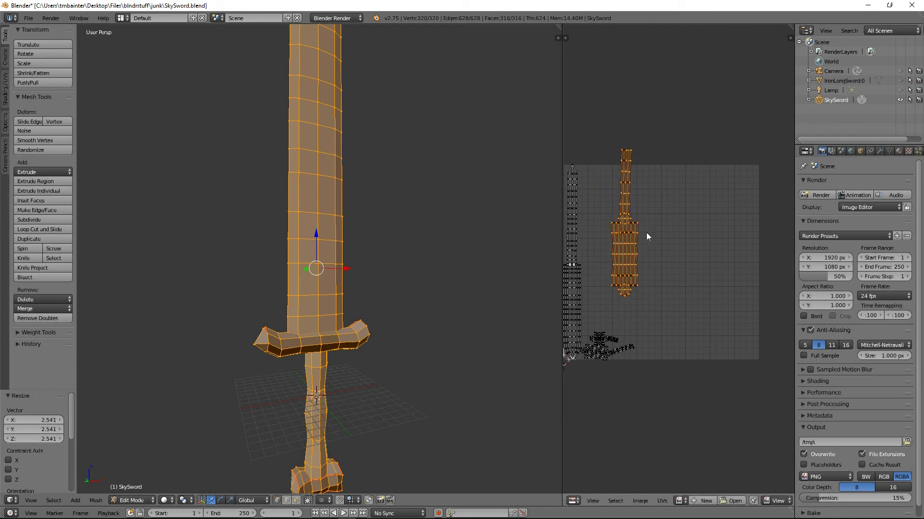
Rotate the grip's UV island about 90.272° and place it horizontally near the upper edge of the UV space.
key(r)
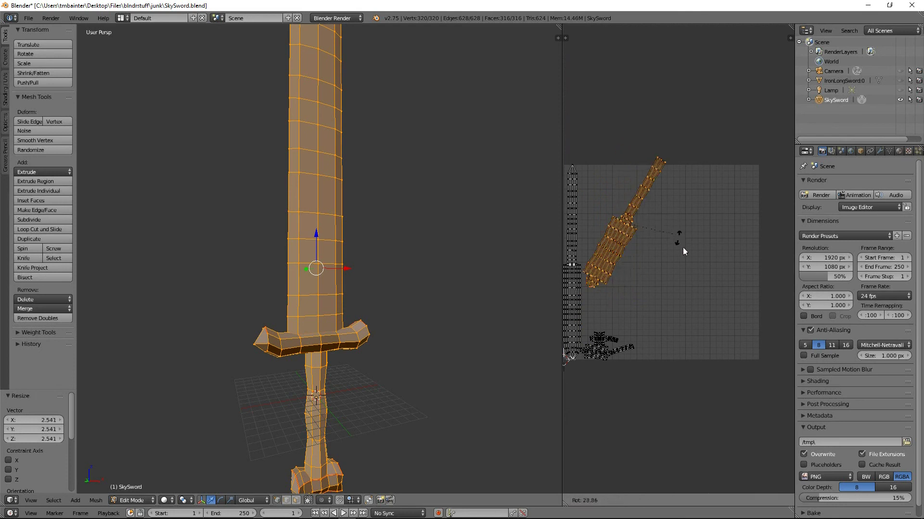
click(664, 332)
key(g)
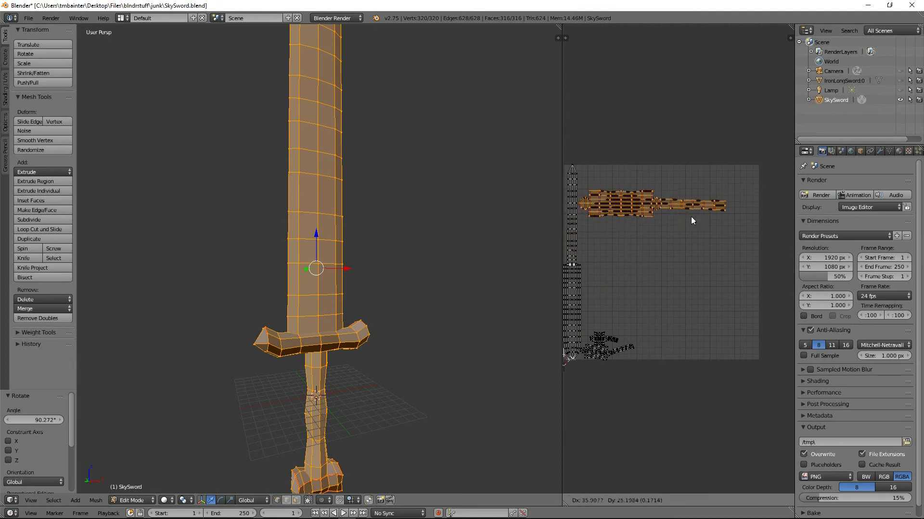
click(665, 212)
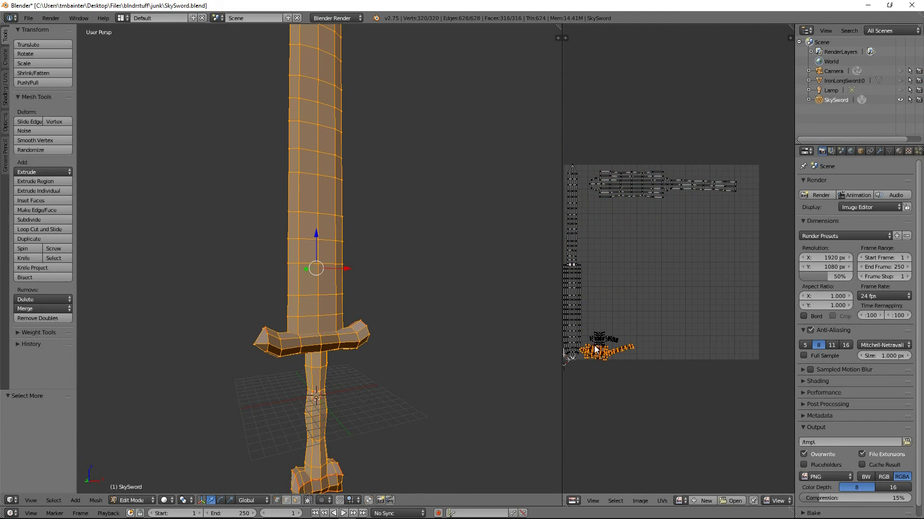
Arrange the remaining hilt and blade islands in the UV space and shift the blade's middle seam vertex about -0.004 along X.
click(648, 237)
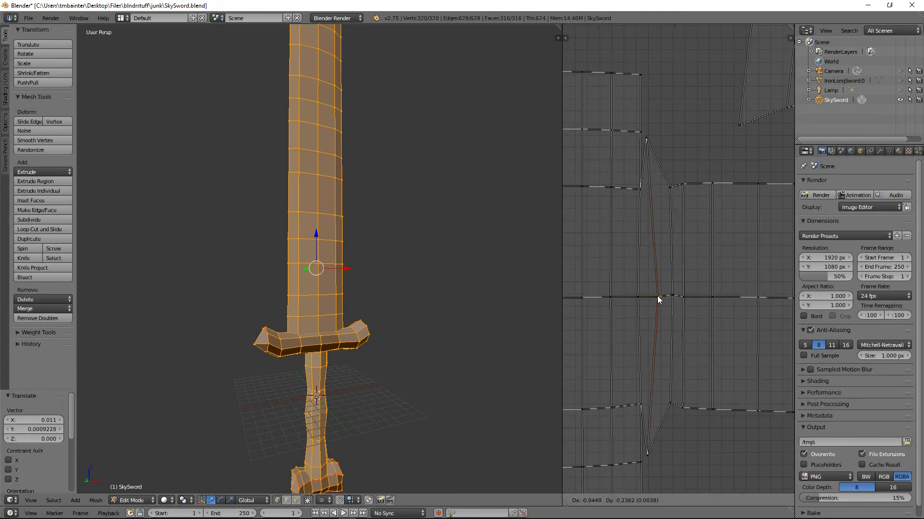
click(657, 296)
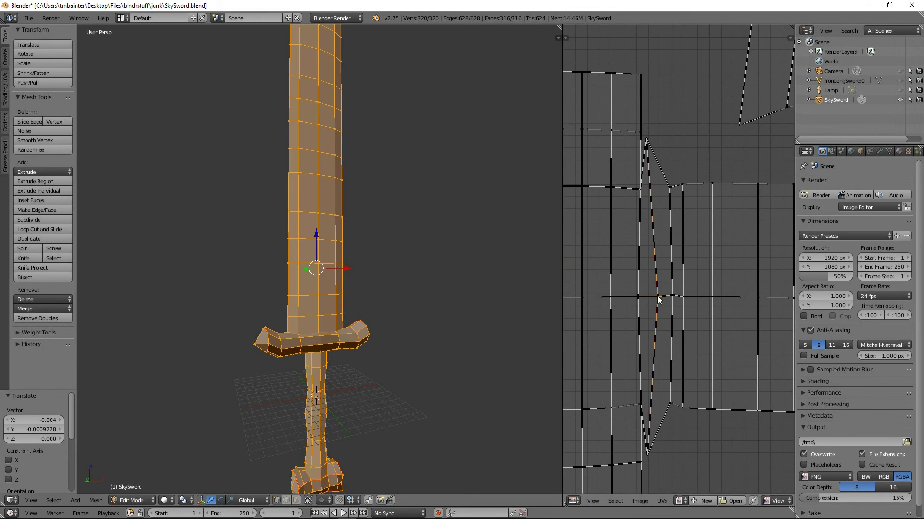
scroll(657, 293, down, 4)
middle_drag(707, 220, 707, 220)
scroll(707, 220, down, 5)
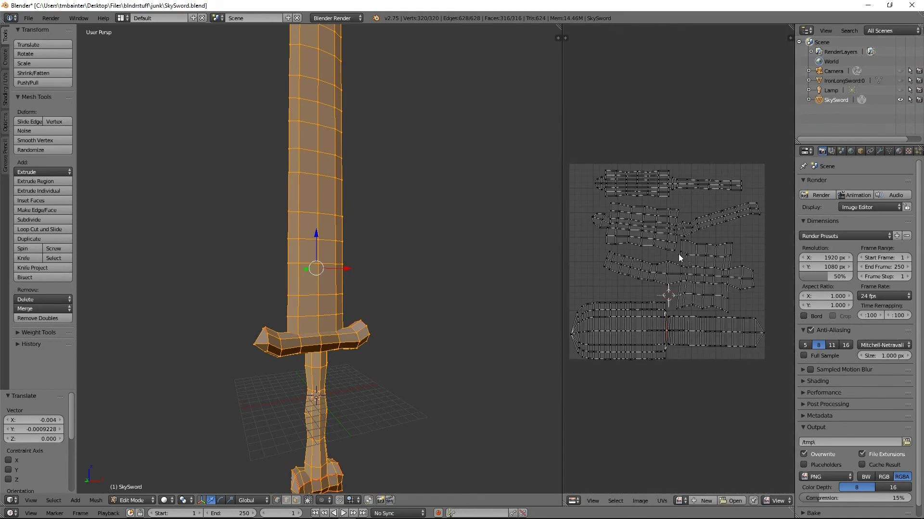
scroll(695, 295, up, 6)
scroll(694, 295, down, 6)
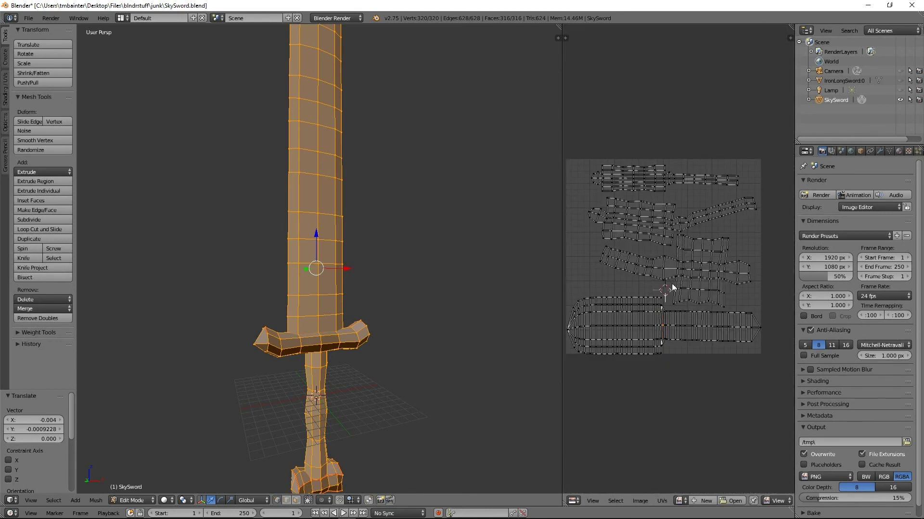
scroll(685, 284, up, 6)
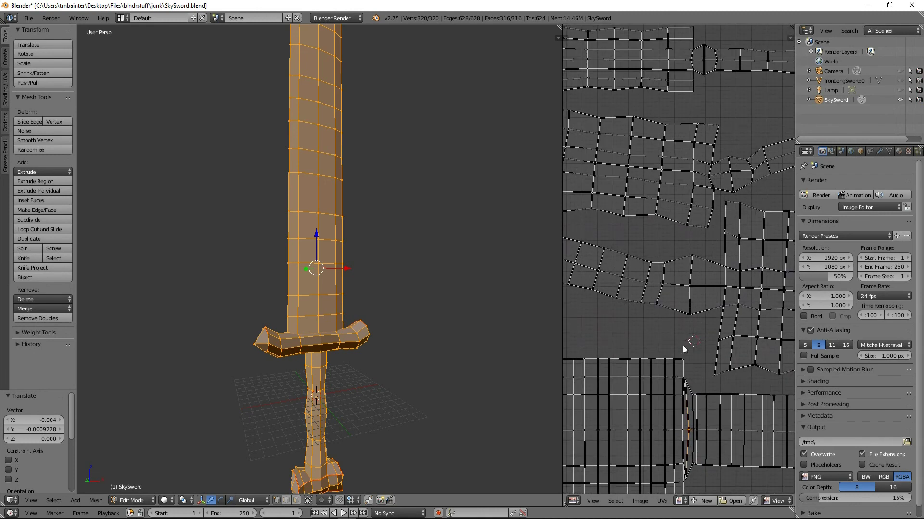
scroll(683, 298, down, 5)
Leave mesh editing and apply smooth shading to the whole sword.
middle_drag(257, 271, 406, 155)
key(Tab)
middle_drag(346, 191, 392, 260)
scroll(379, 260, up, 6)
middle_drag(326, 276, 221, 302)
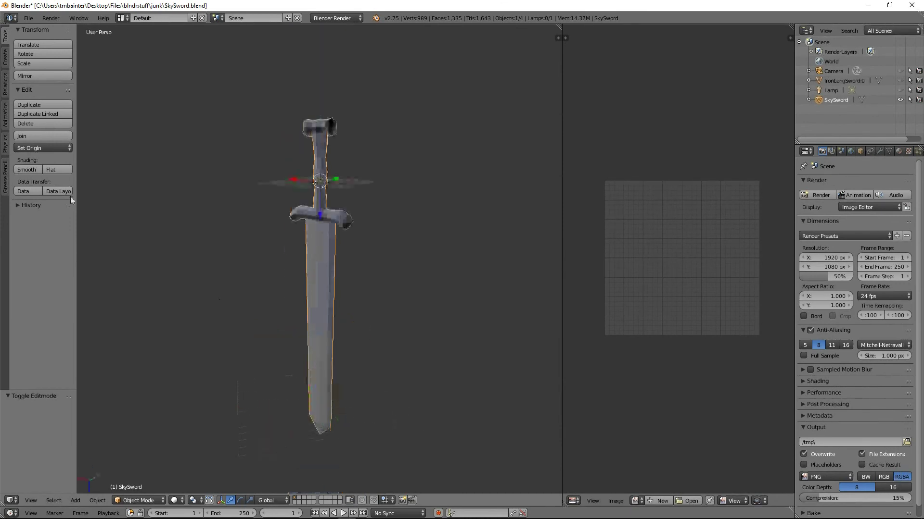
middle_drag(408, 241, 454, 212)
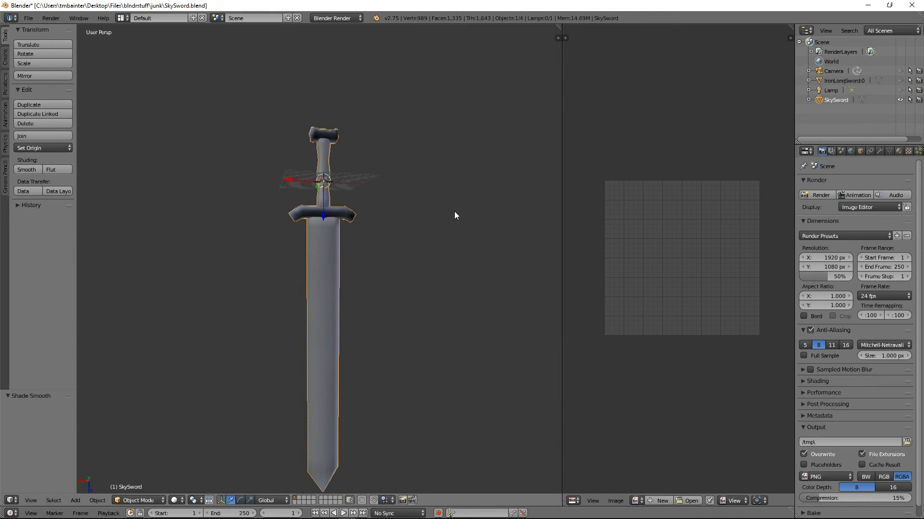
Inspect the smooth shading on the crossguard and grip up close, in both object and edit mode.
scroll(409, 229, up, 3)
middle_drag(363, 244, 347, 278)
key(Tab)
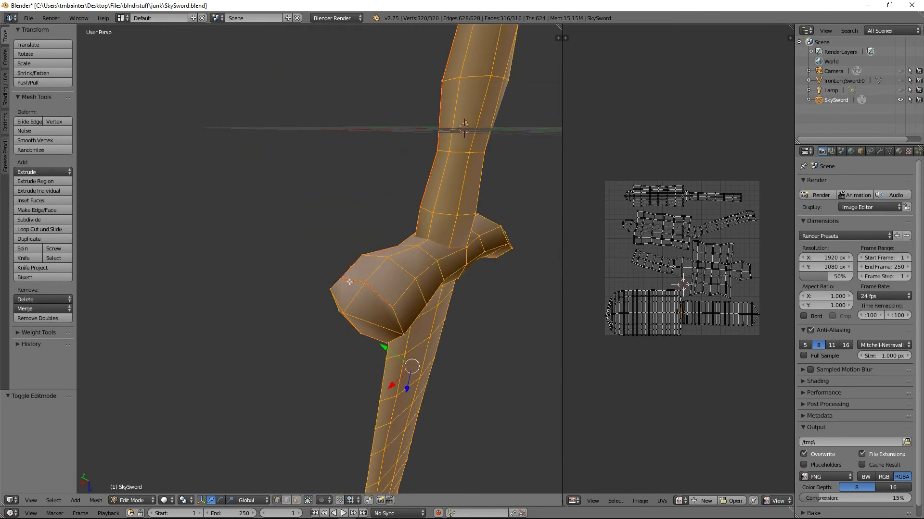
middle_drag(356, 326, 385, 258)
mouse_move(392, 293)
middle_down()
mouse_move(313, 225)
mouse_move(363, 249)
mouse_move(293, 228)
mouse_move(311, 226)
mouse_move(359, 248)
mouse_move(345, 195)
mouse_move(354, 181)
mouse_move(350, 226)
mouse_move(301, 221)
mouse_move(361, 188)
mouse_move(326, 189)
middle_up()
key(Tab)
key(Tab)
key(Tab)
middle_drag(351, 223, 479, 241)
scroll(372, 299, up, 3)
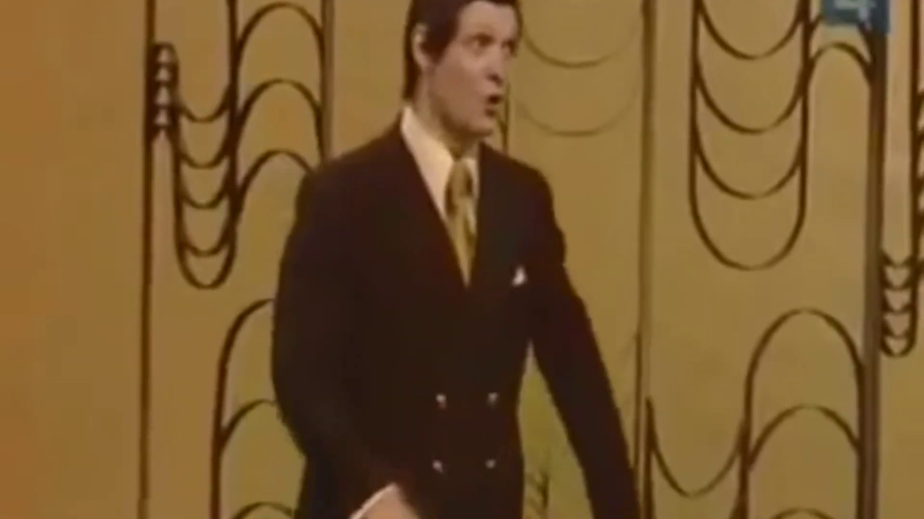